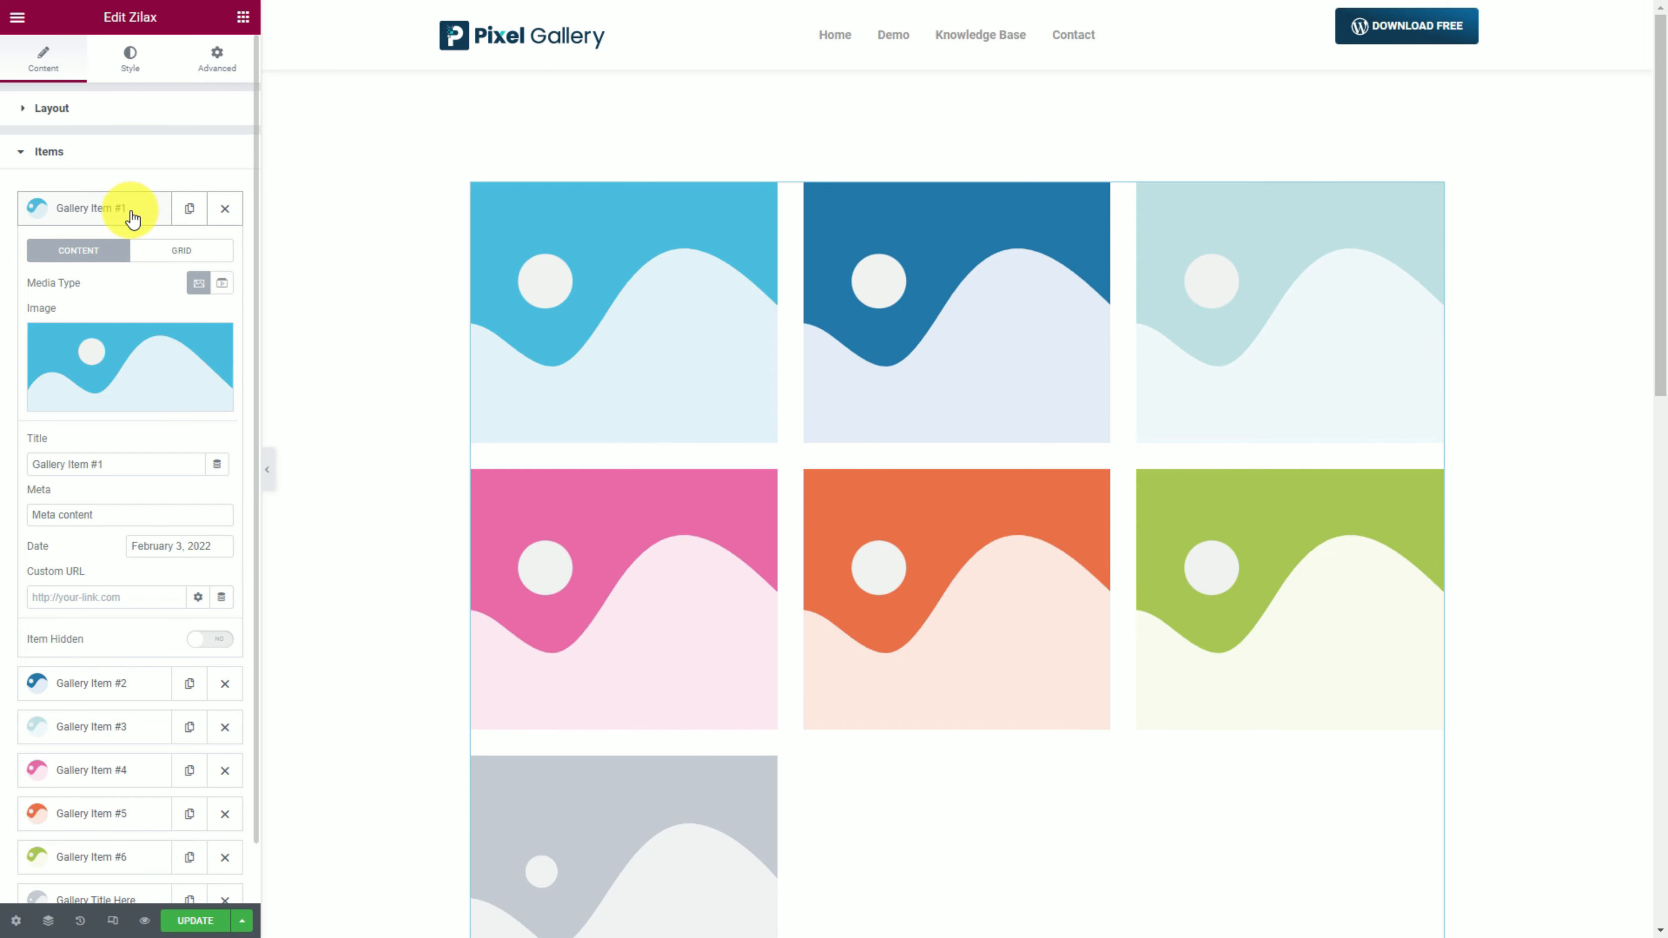
Insert the dining-room photo from the Media Library into the first gallery item.
{"action": "left_click", "coordinate": [132, 373]}
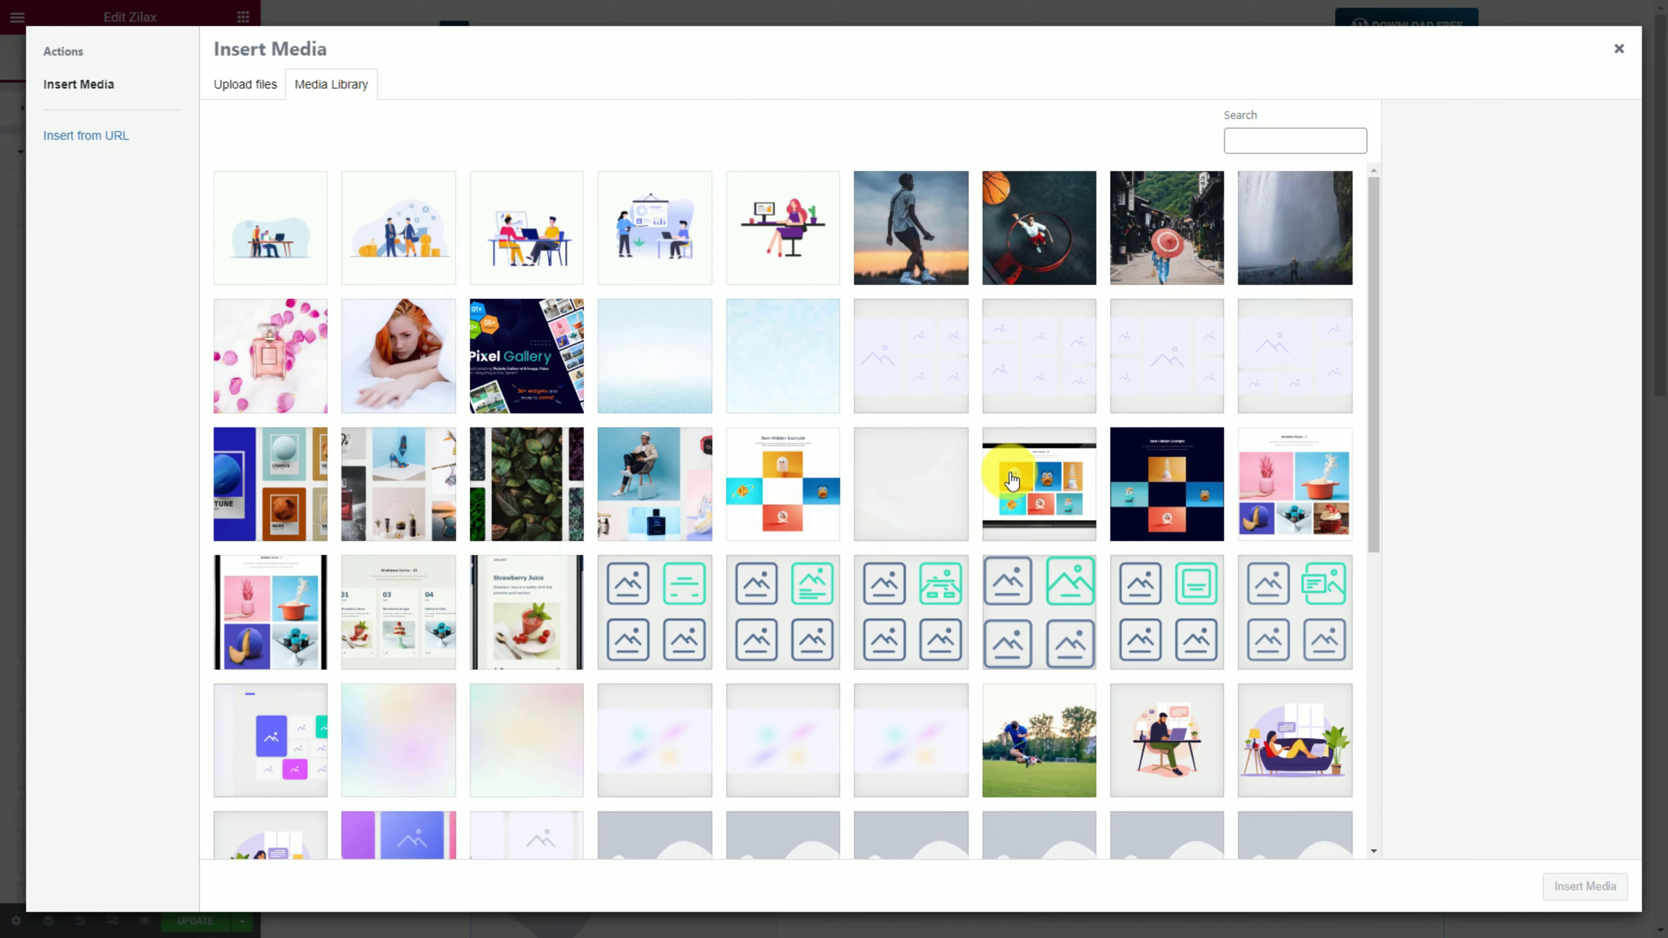
{"action": "scroll", "coordinate": [782, 591], "scroll_direction": "down", "scroll_amount": 15}
{"action": "left_click", "coordinate": [782, 842]}
{"action": "scroll", "coordinate": [722, 591], "scroll_direction": "down", "scroll_amount": 10}
{"action": "left_click", "coordinate": [700, 833]}
{"action": "scroll", "coordinate": [1028, 732], "scroll_direction": "down", "scroll_amount": 5}
{"action": "scroll", "coordinate": [1028, 731], "scroll_direction": "down", "scroll_amount": 5}
{"action": "left_click", "coordinate": [1294, 524]}
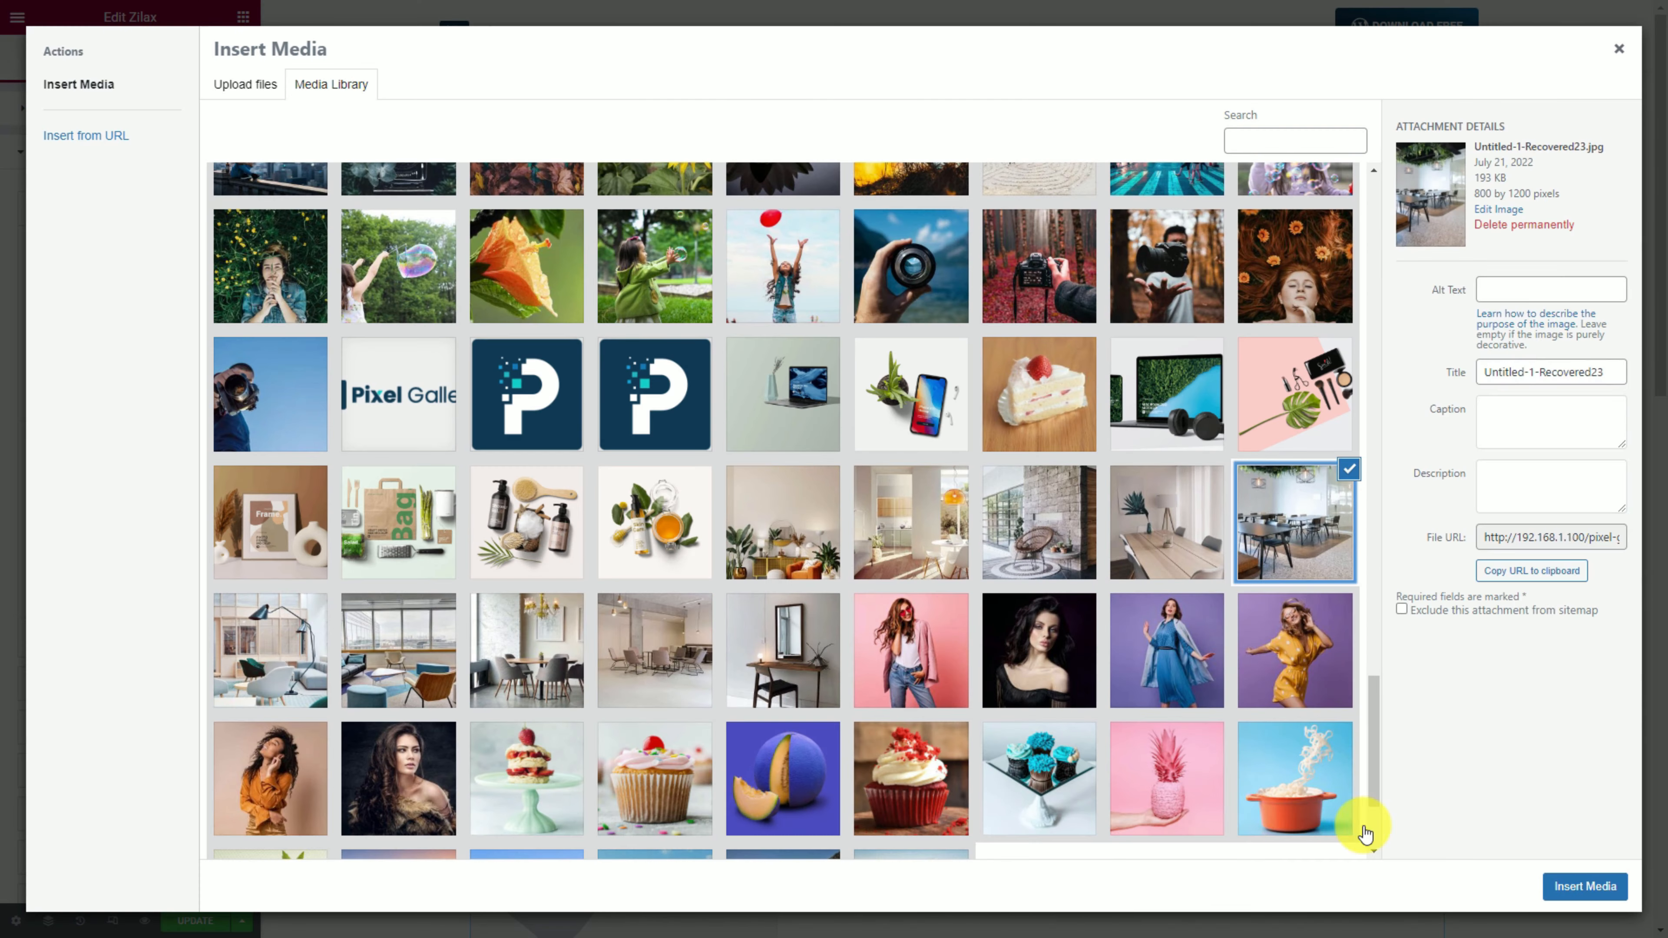
{"action": "left_click", "coordinate": [1585, 887]}
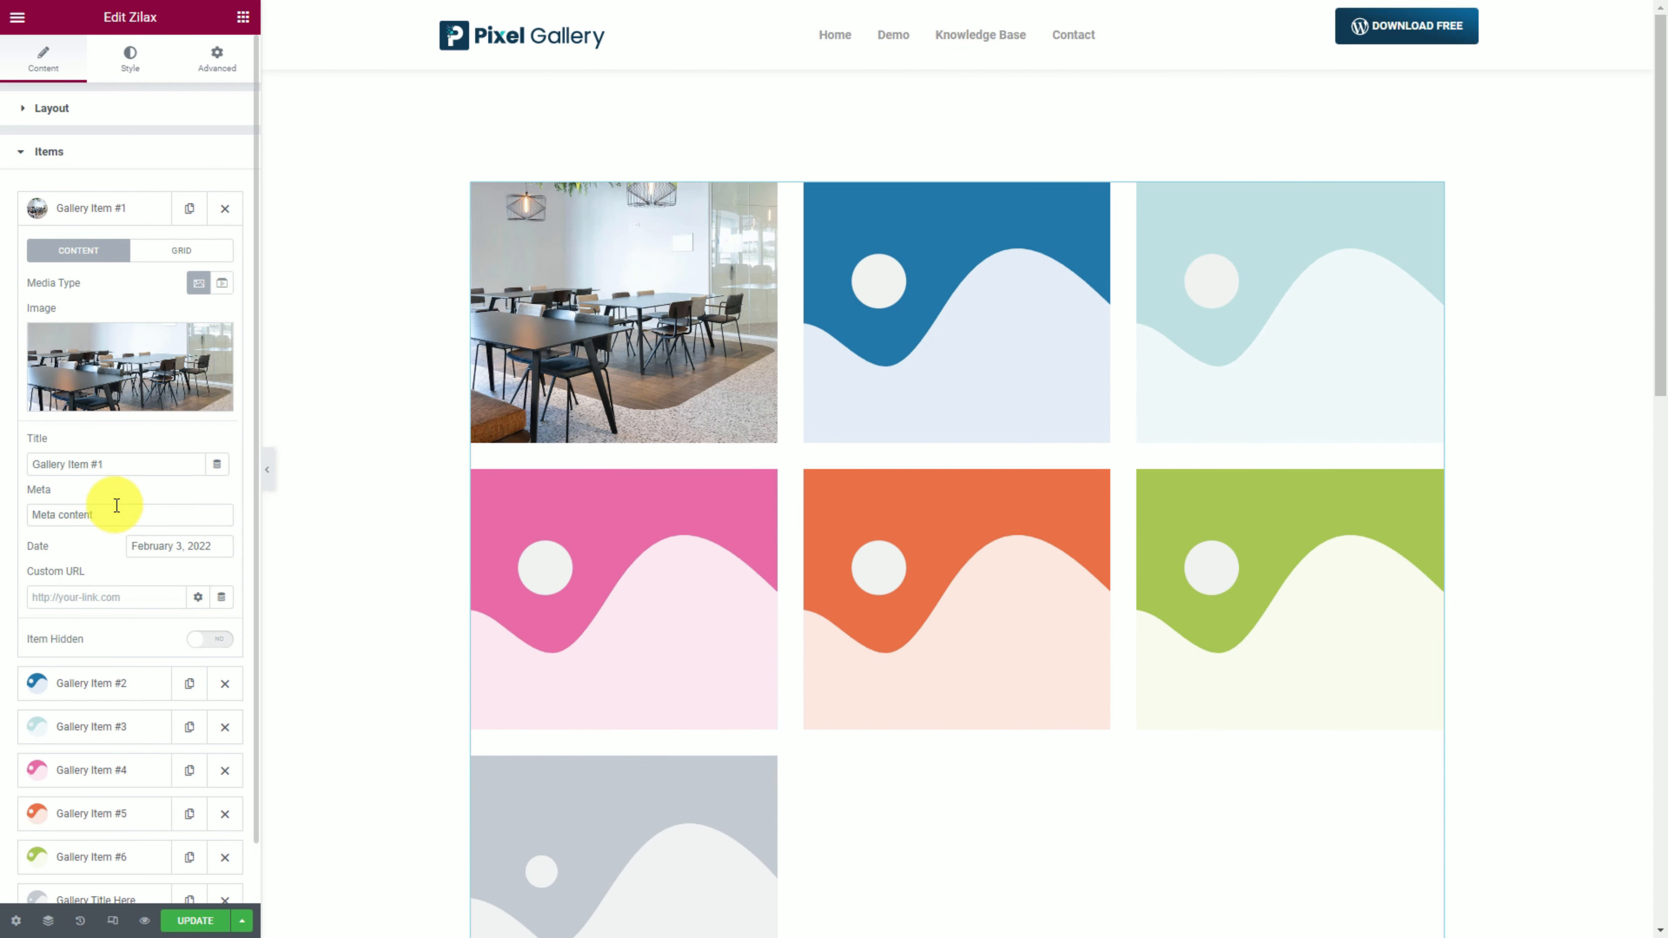
Retitle the first item with a person's name and set its grid height to 400.
{"action": "triple_click", "coordinate": [114, 465]}
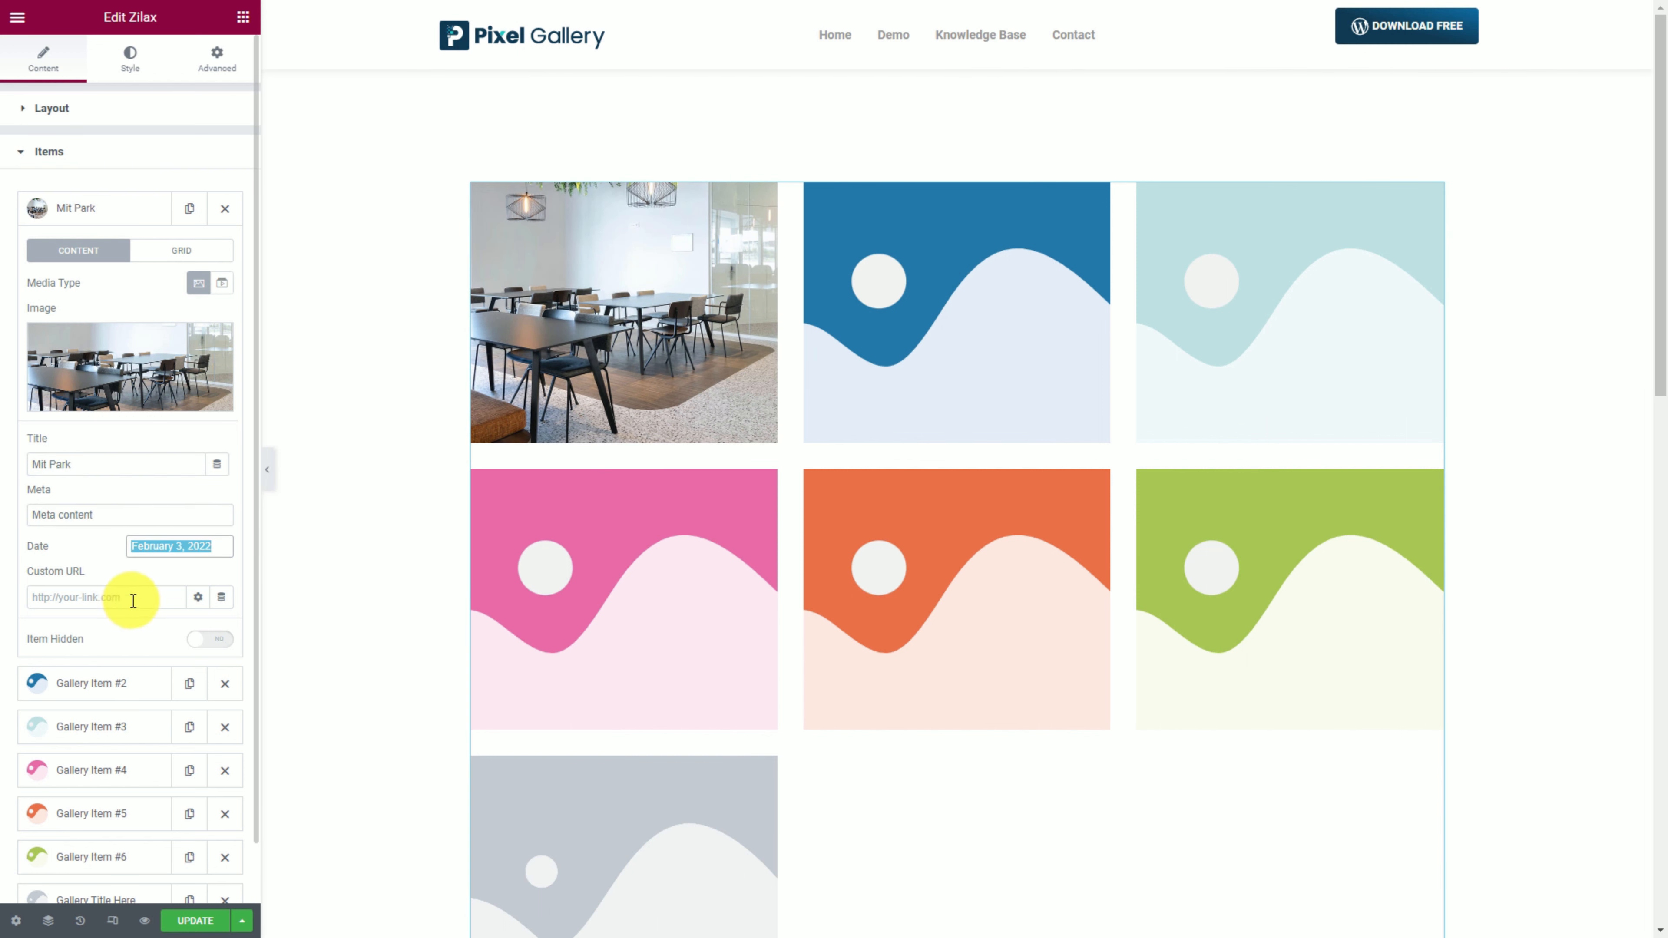
{"action": "left_click", "coordinate": [180, 258]}
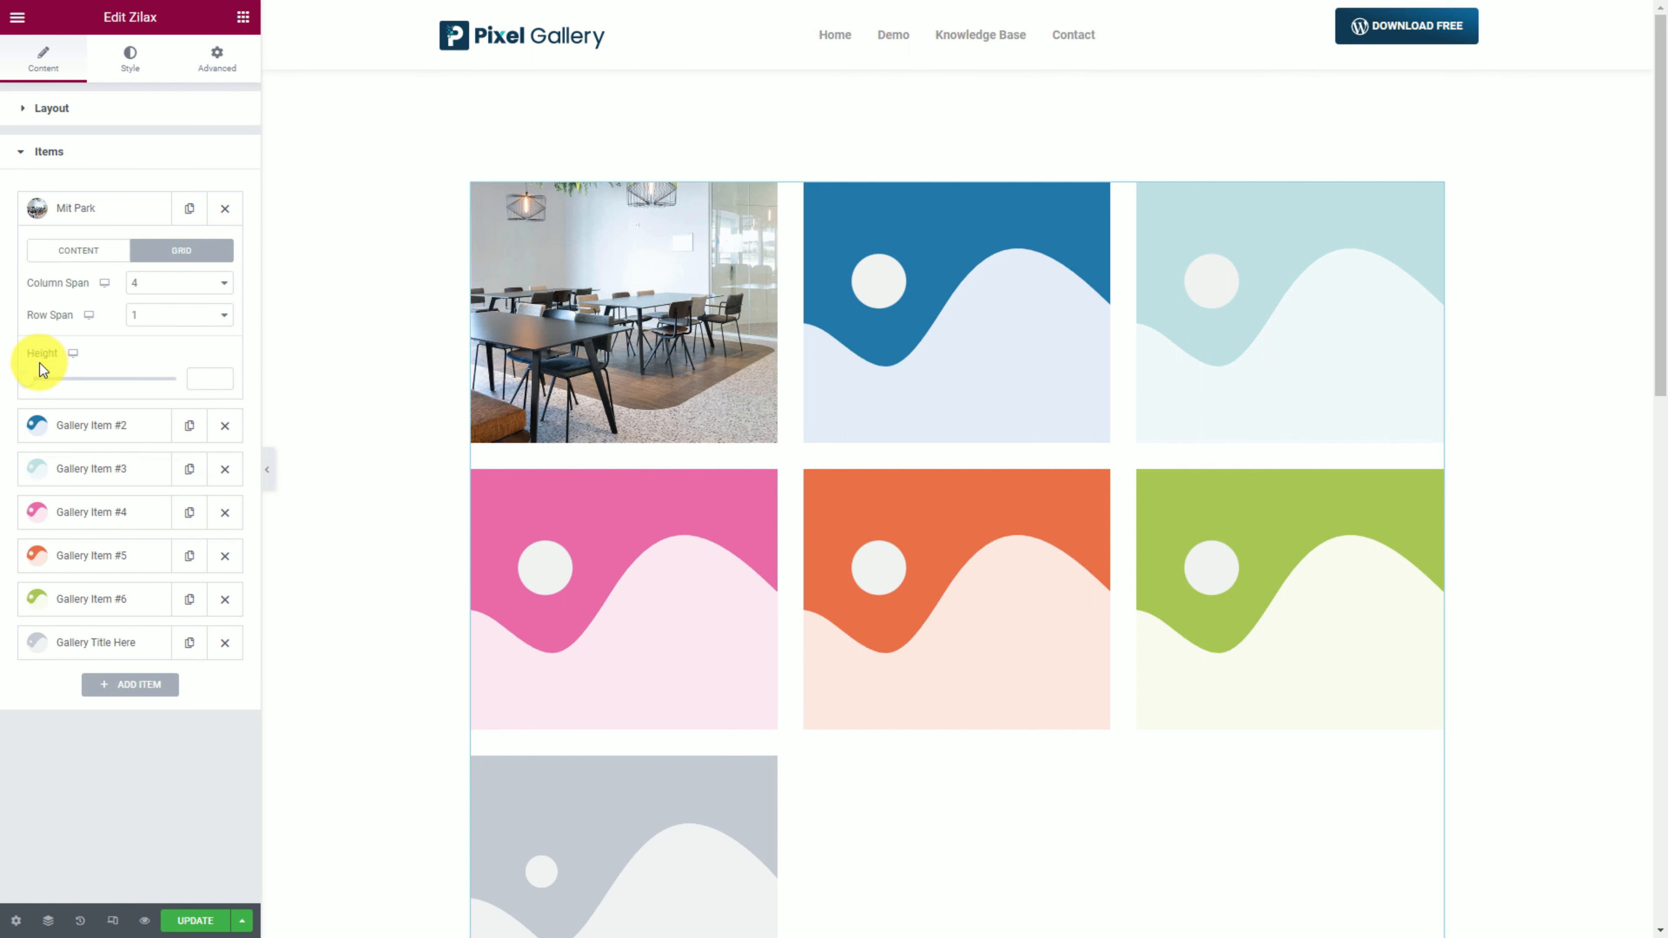
{"action": "left_click_drag", "start_coordinate": [26, 384], "coordinate": [76, 384]}
{"action": "left_click", "coordinate": [222, 376]}
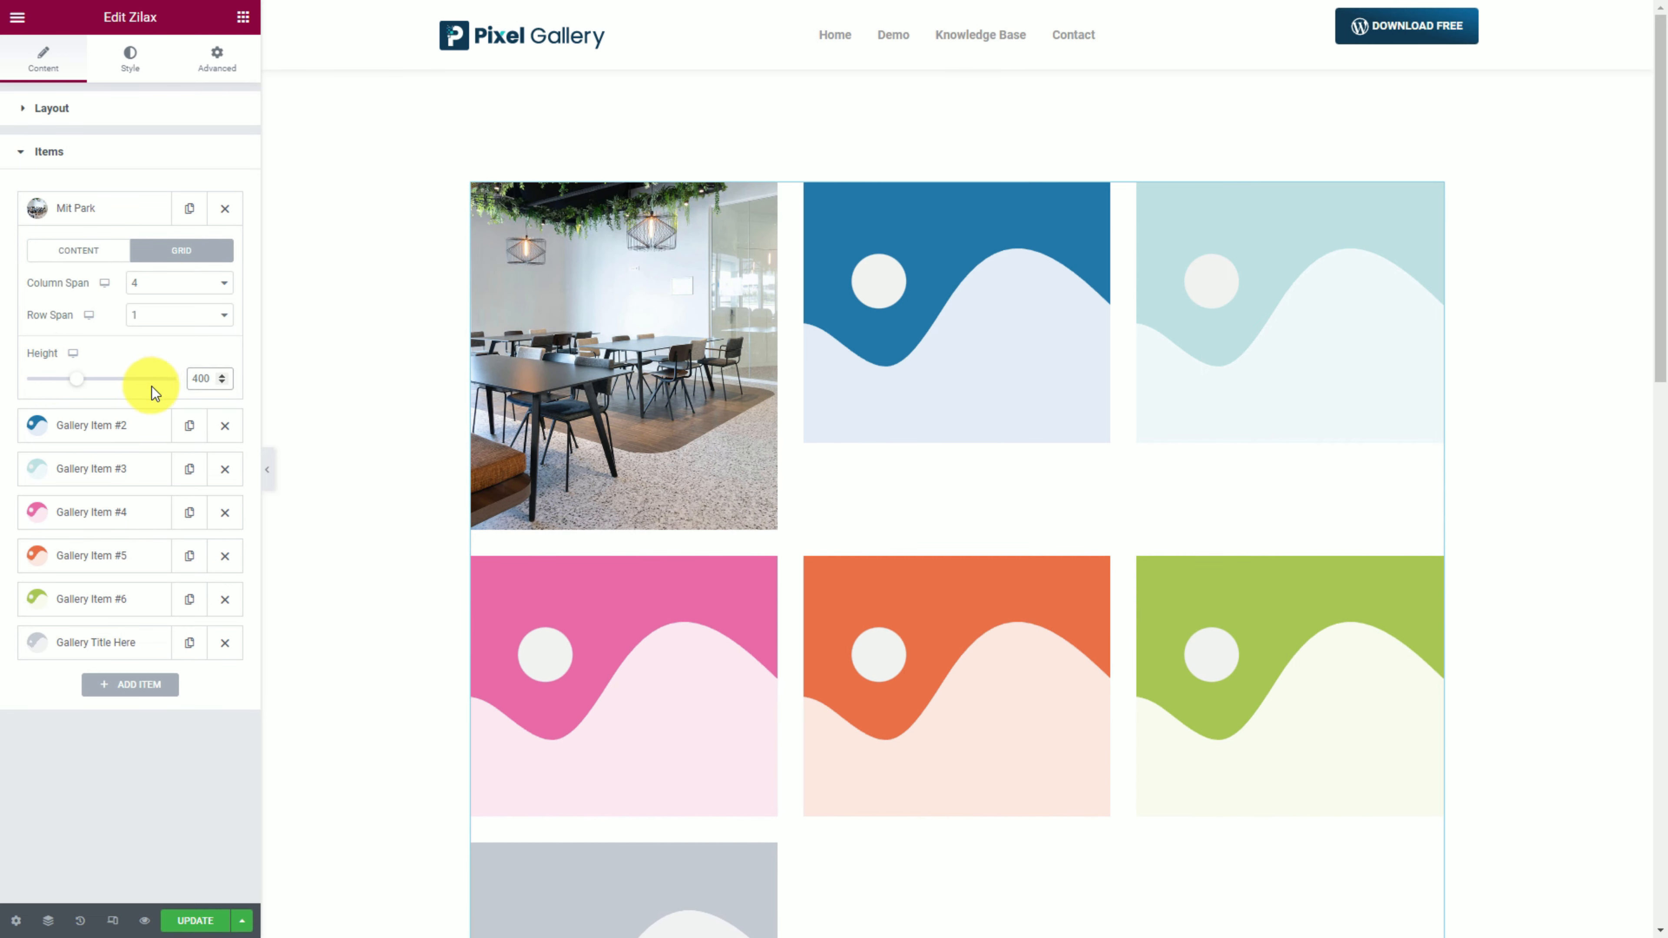
{"action": "left_click", "coordinate": [119, 215]}
Insert the stone-wall photo with the wicker chair into the second gallery item.
{"action": "left_click", "coordinate": [97, 261]}
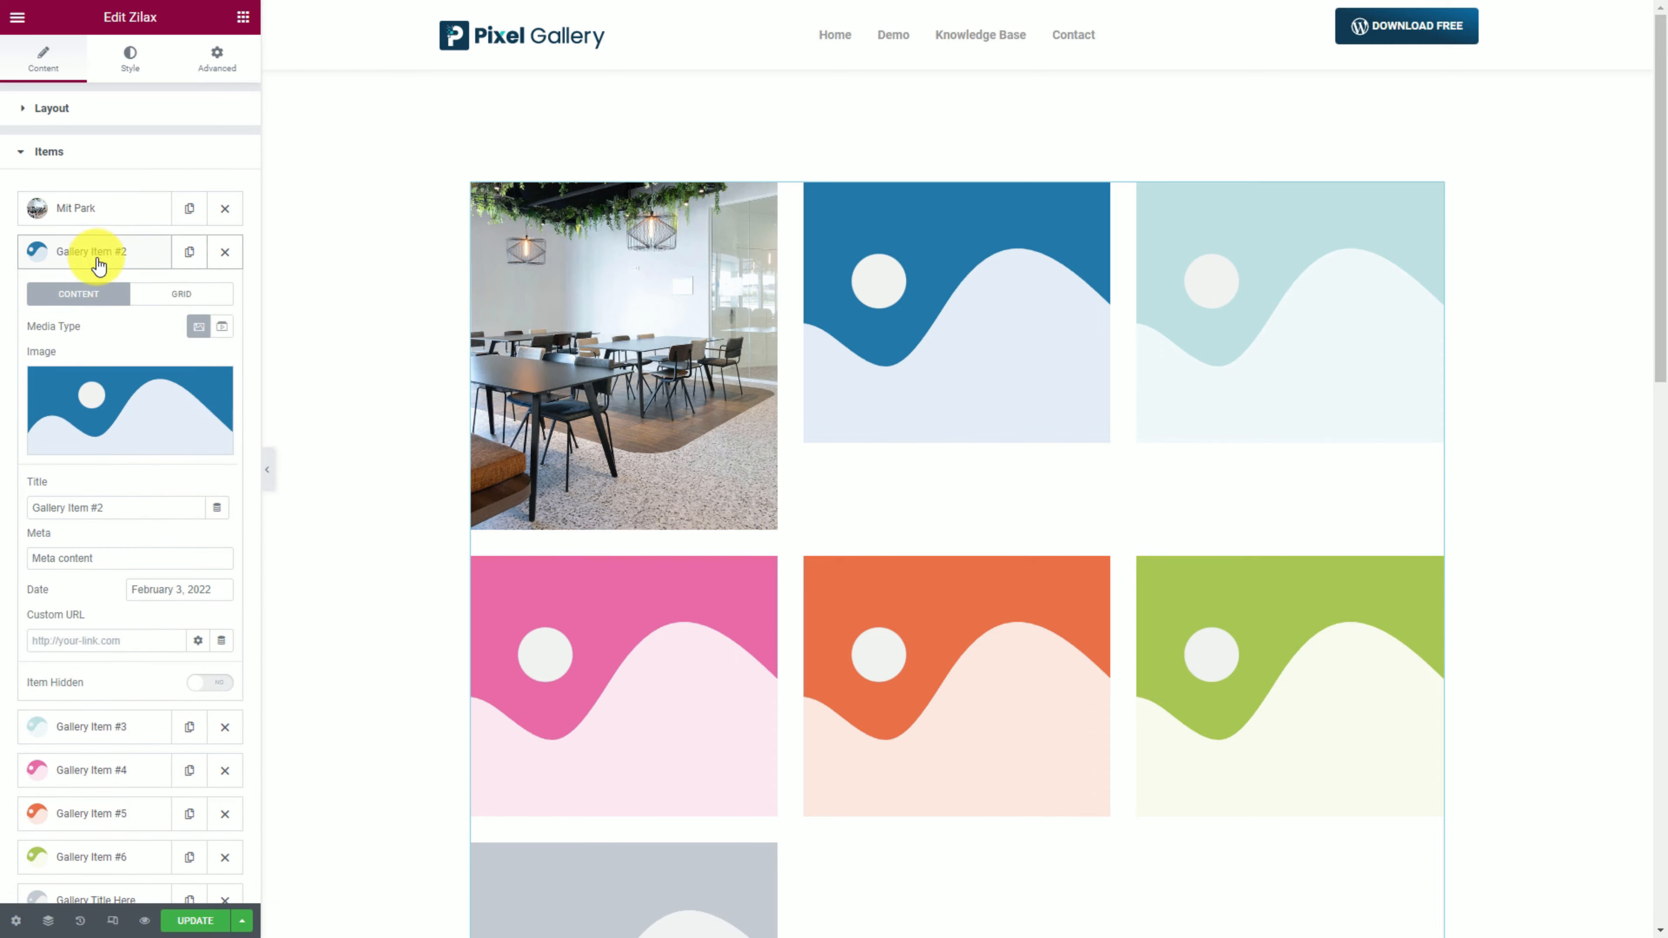
{"action": "left_click", "coordinate": [113, 400]}
{"action": "scroll", "coordinate": [1116, 670], "scroll_direction": "down", "scroll_amount": 10}
{"action": "left_click", "coordinate": [783, 836]}
{"action": "scroll", "coordinate": [793, 835], "scroll_direction": "down", "scroll_amount": 15}
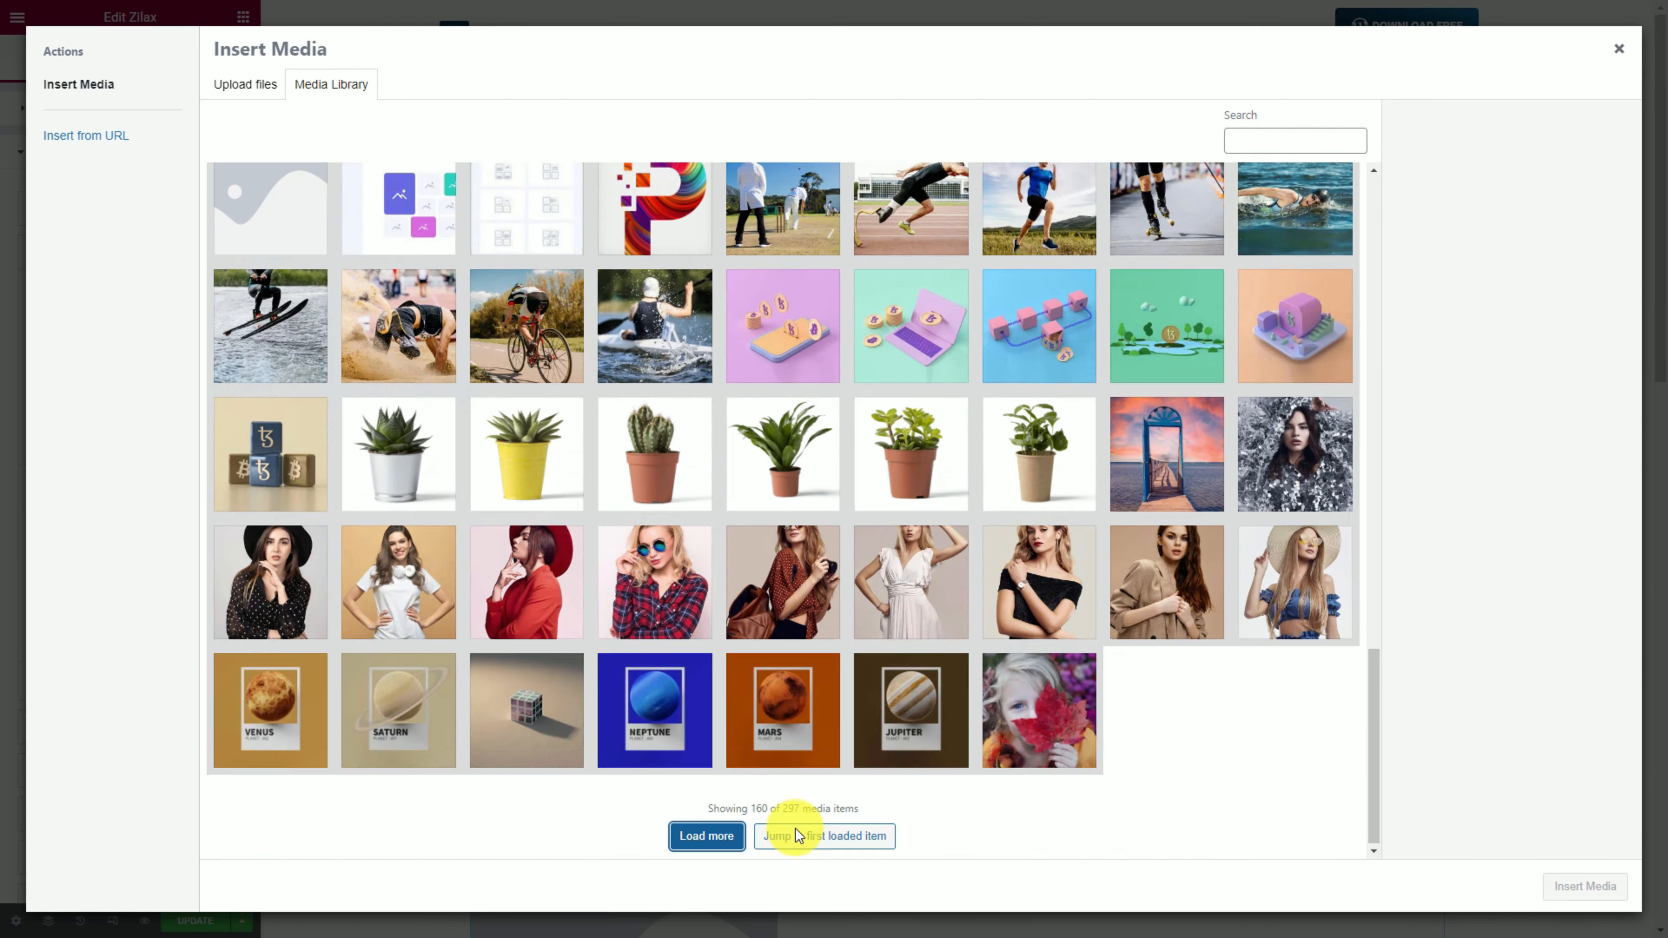
{"action": "left_click", "coordinate": [709, 835]}
{"action": "scroll", "coordinate": [1109, 733], "scroll_direction": "down", "scroll_amount": 15}
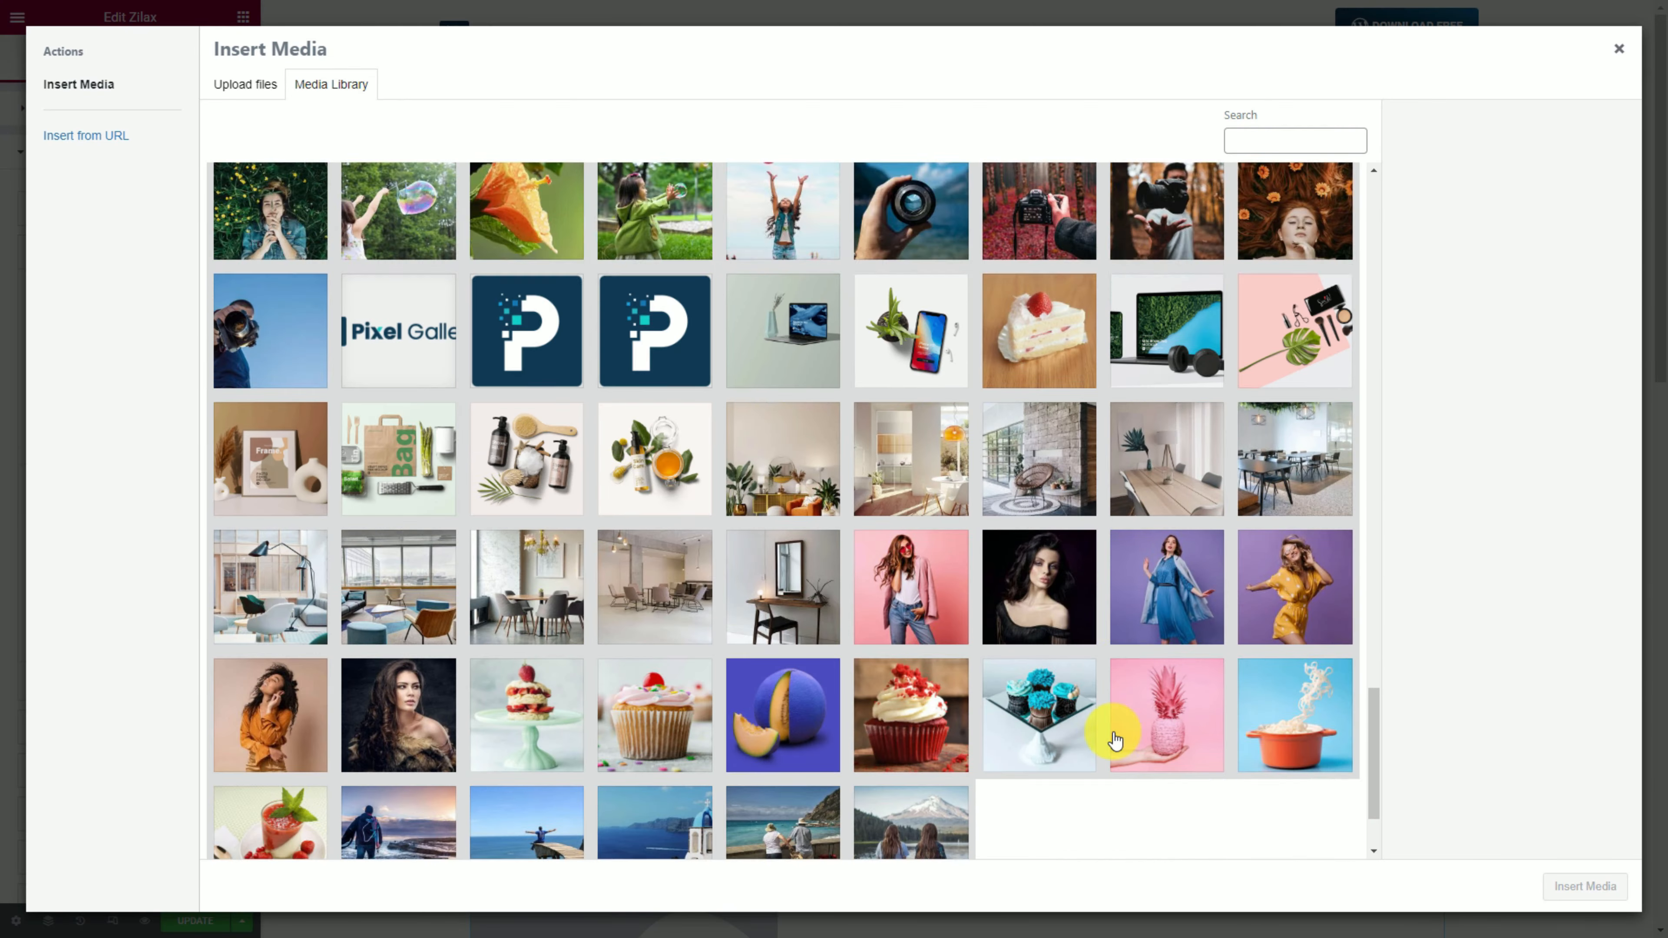
{"action": "left_click", "coordinate": [1039, 459]}
{"action": "left_click", "coordinate": [1583, 887]}
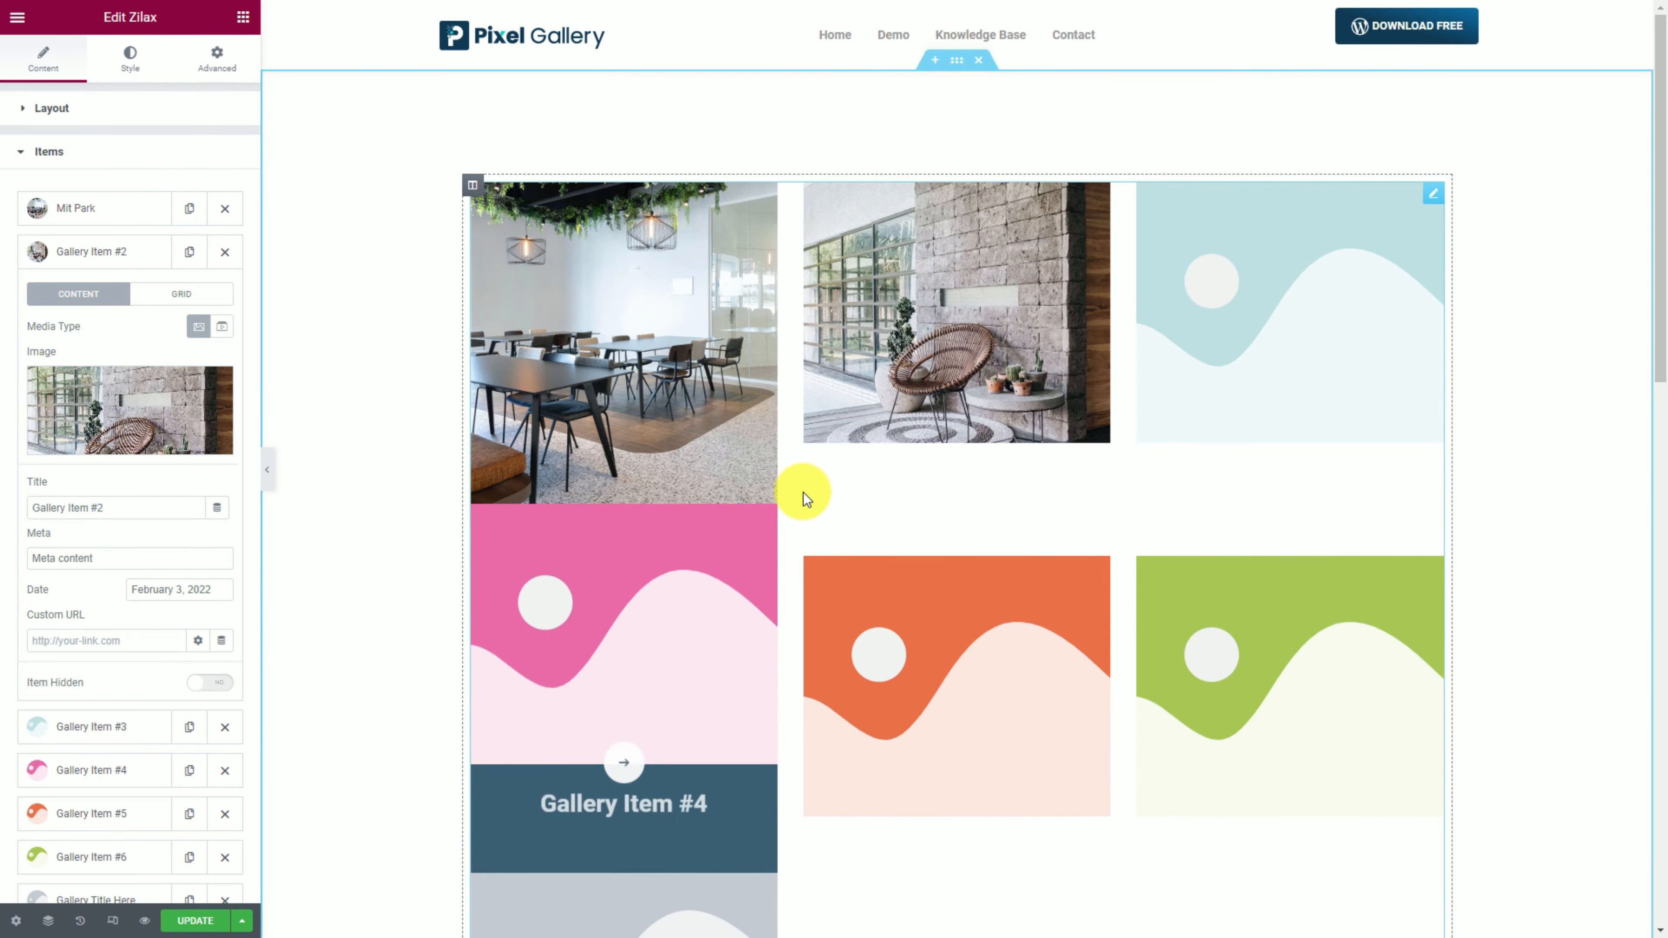
Retitle the second item with a name and give it row span 2 and height 730.
{"action": "triple_click", "coordinate": [141, 510]}
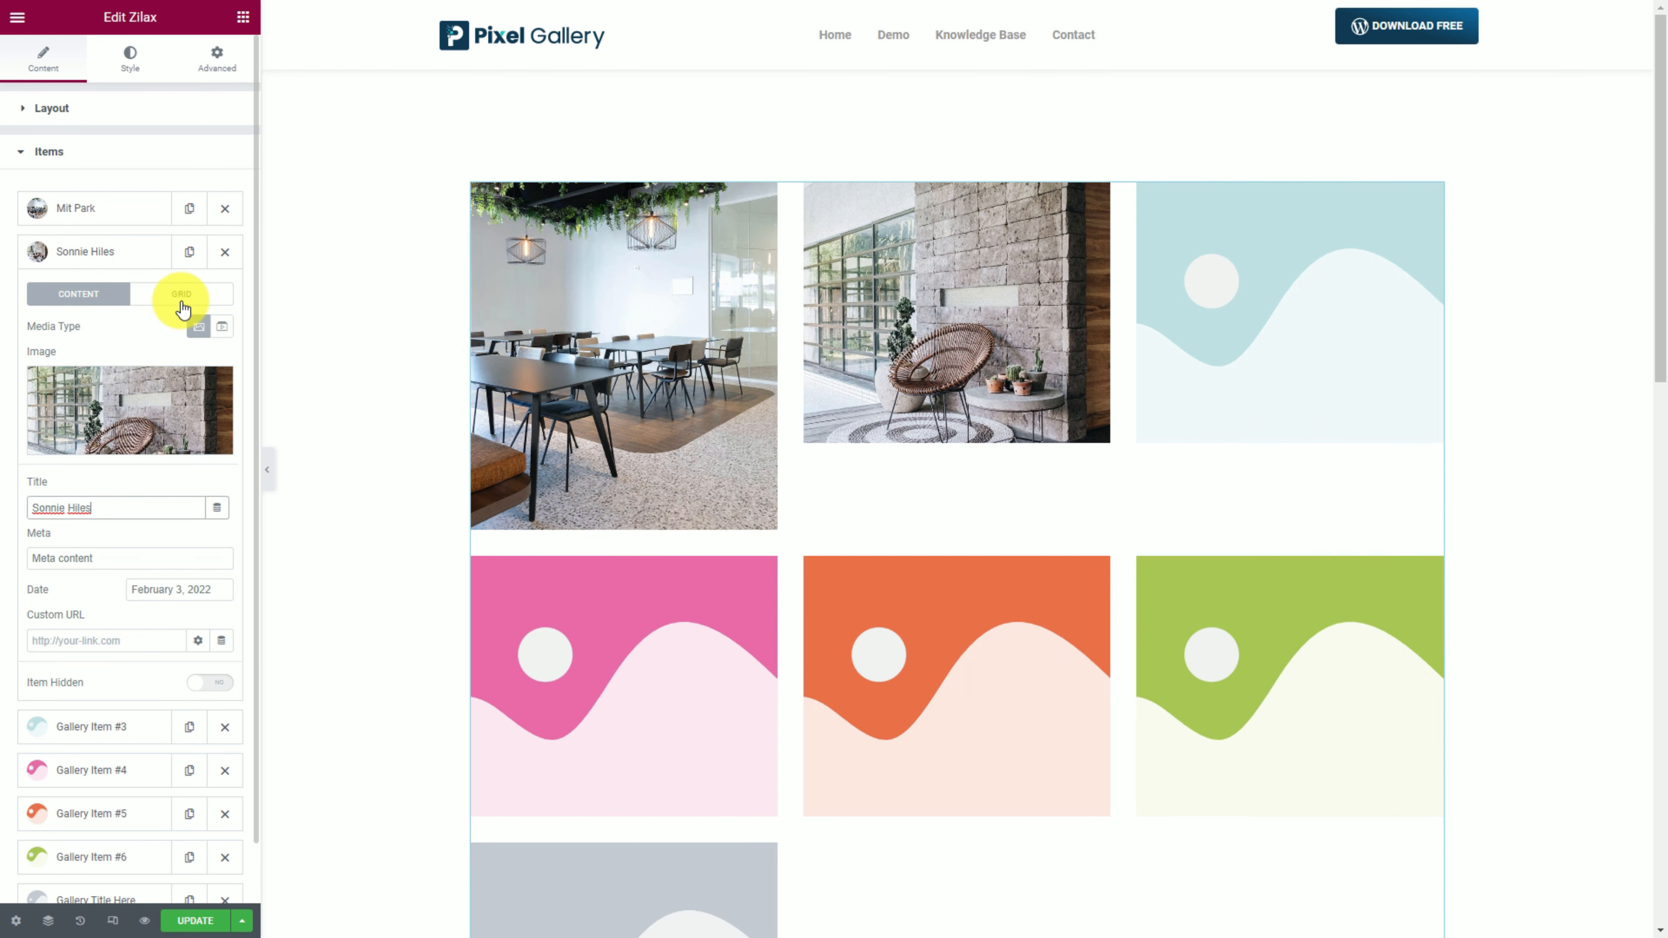
{"action": "left_click", "coordinate": [182, 295]}
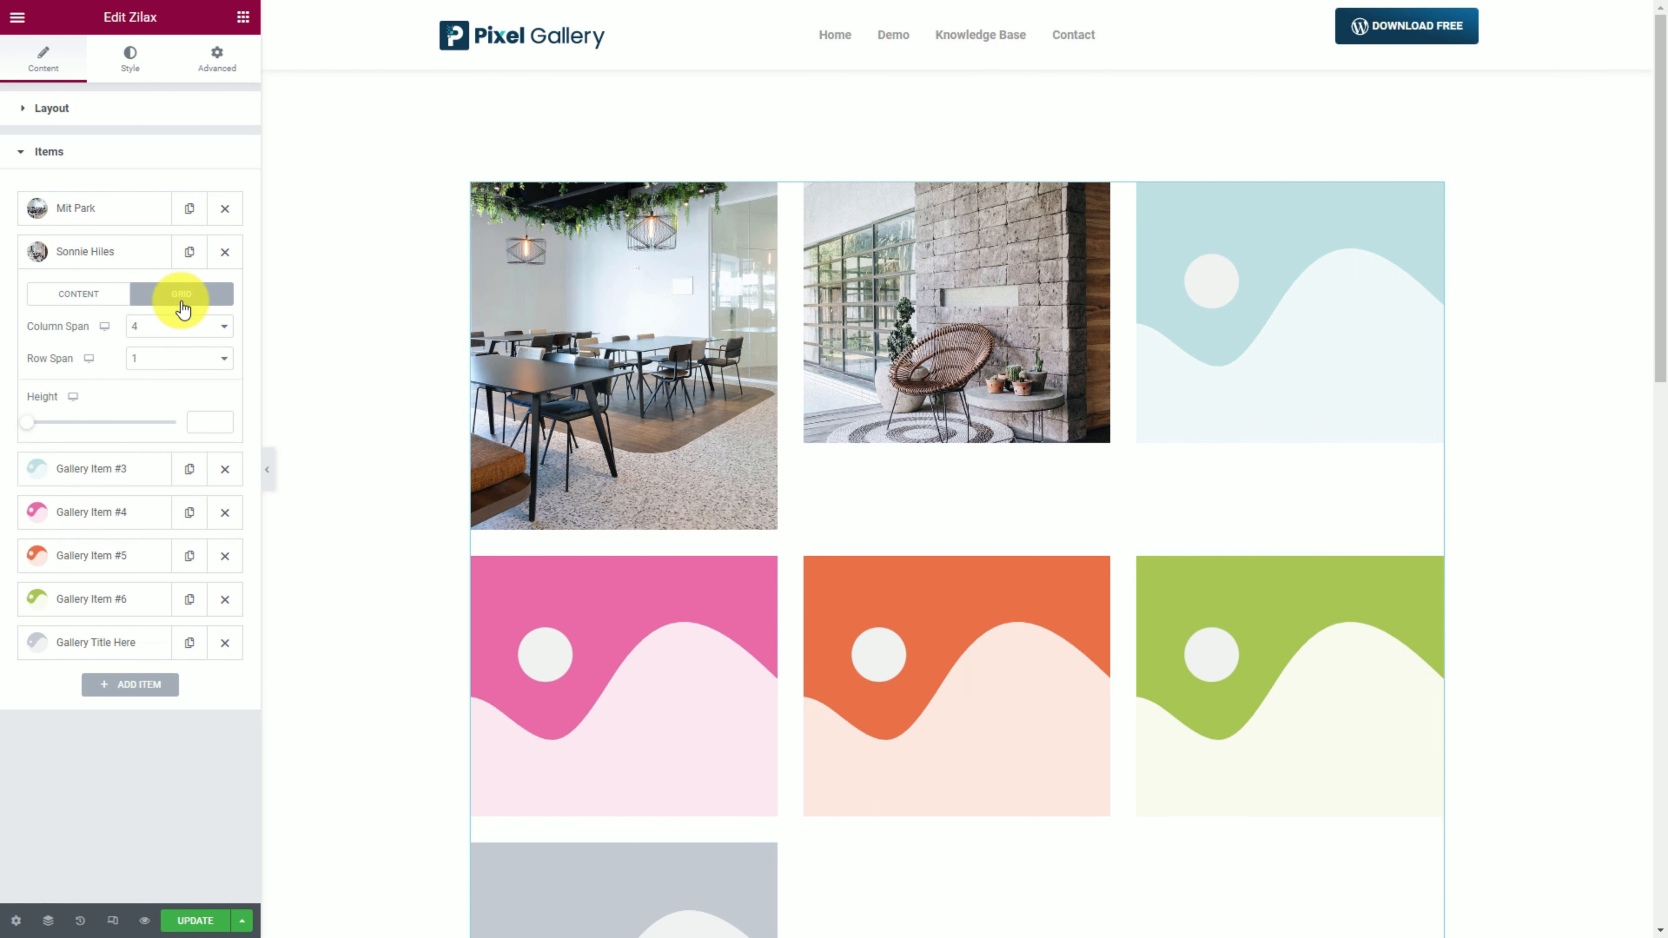
{"action": "left_click", "coordinate": [158, 366]}
{"action": "left_click", "coordinate": [159, 392]}
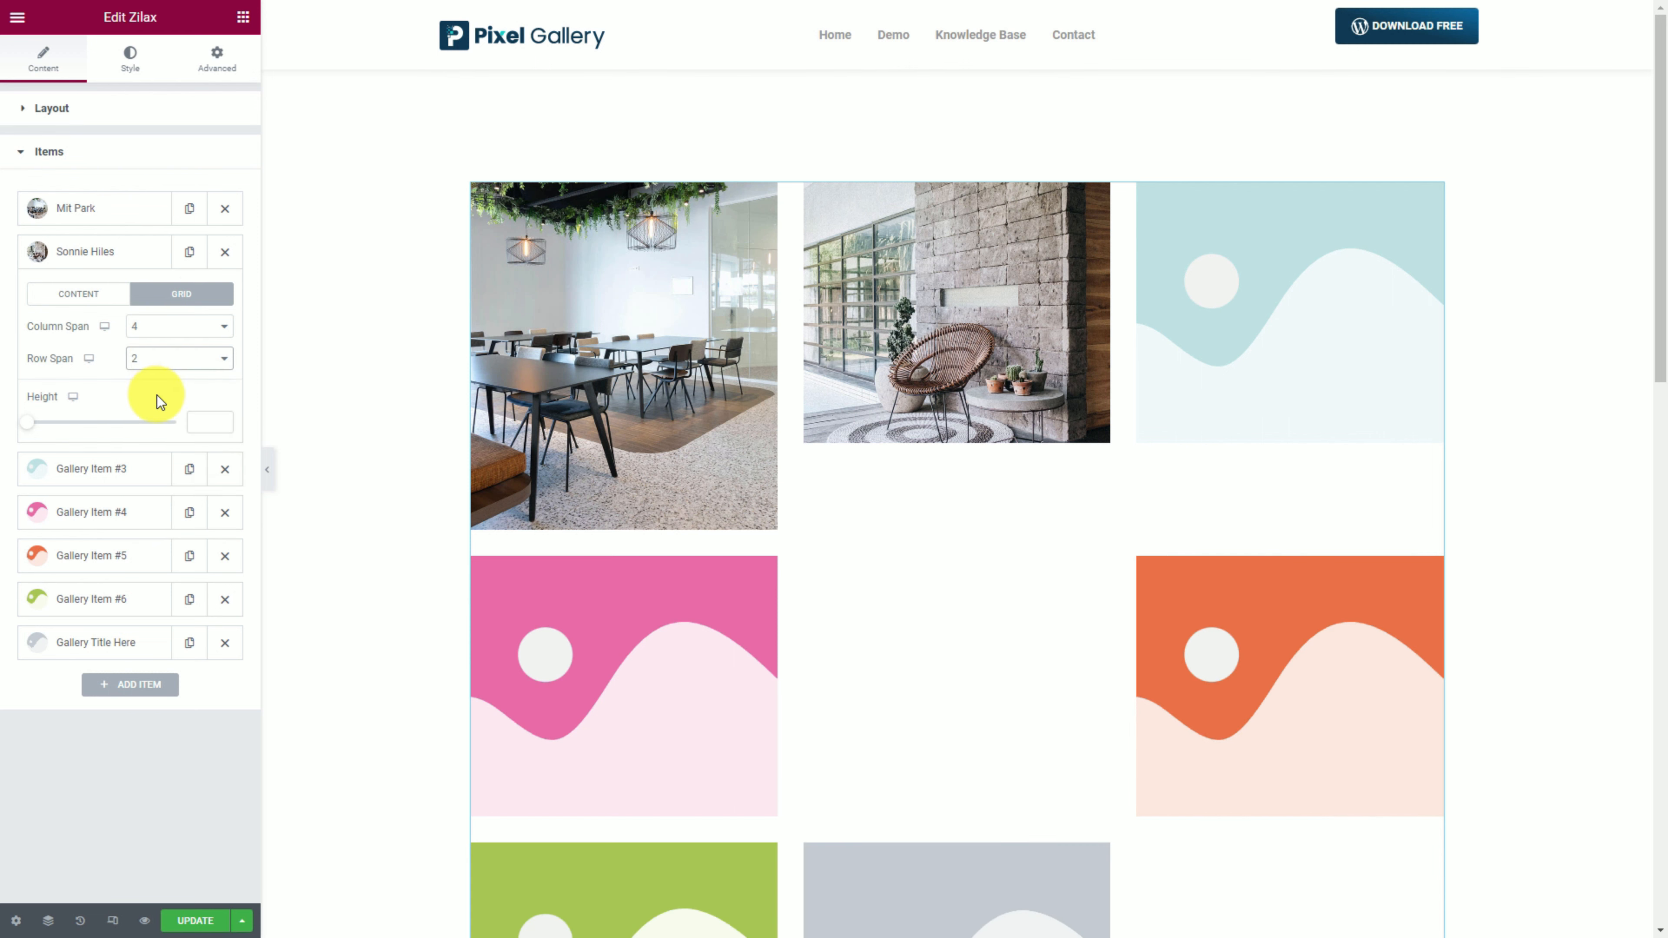
{"action": "left_click_drag", "start_coordinate": [25, 431], "coordinate": [161, 432]}
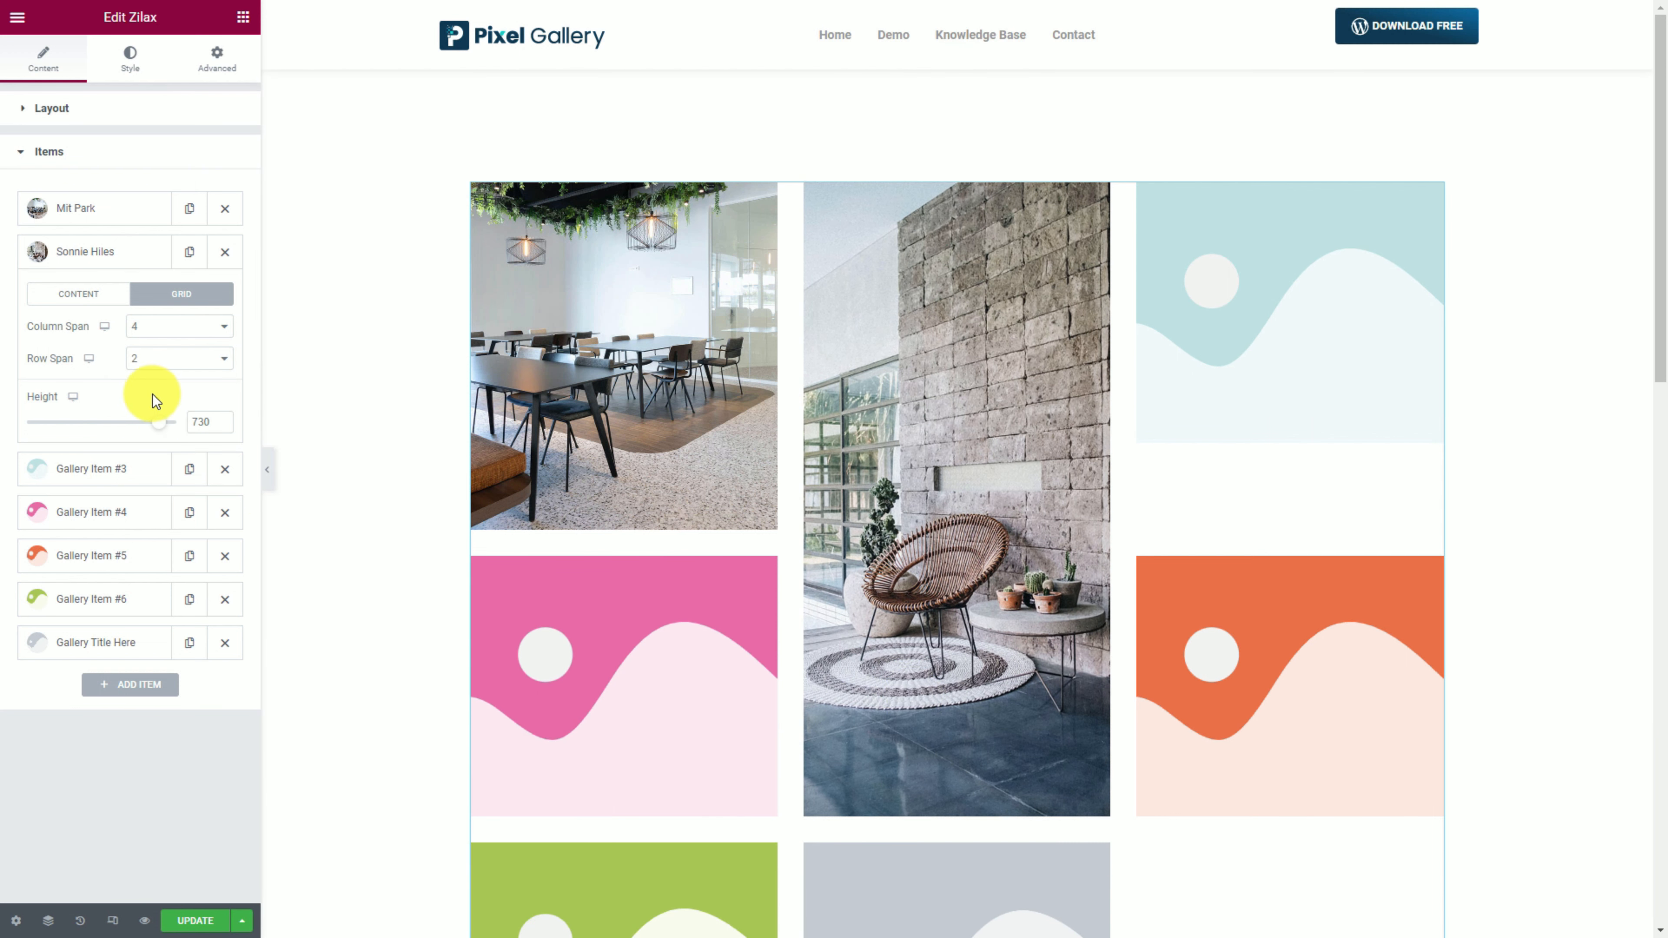
{"action": "left_click", "coordinate": [108, 255]}
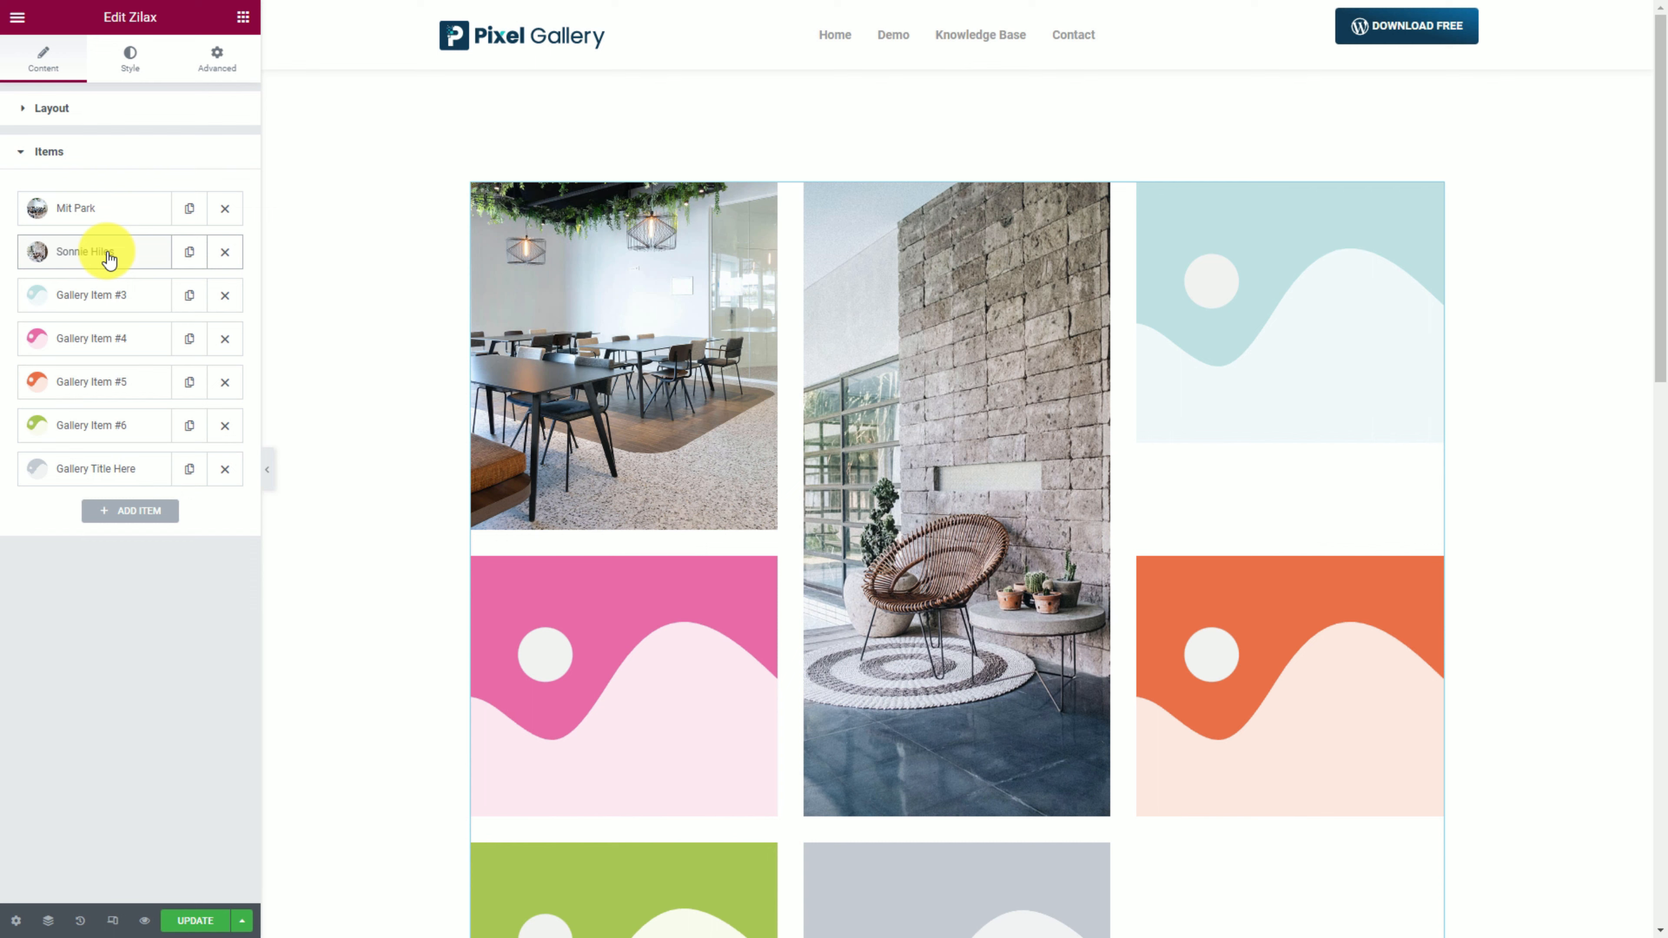
Insert the interior photo with plants and an orange armchair into the third gallery item.
{"action": "left_click", "coordinate": [110, 299]}
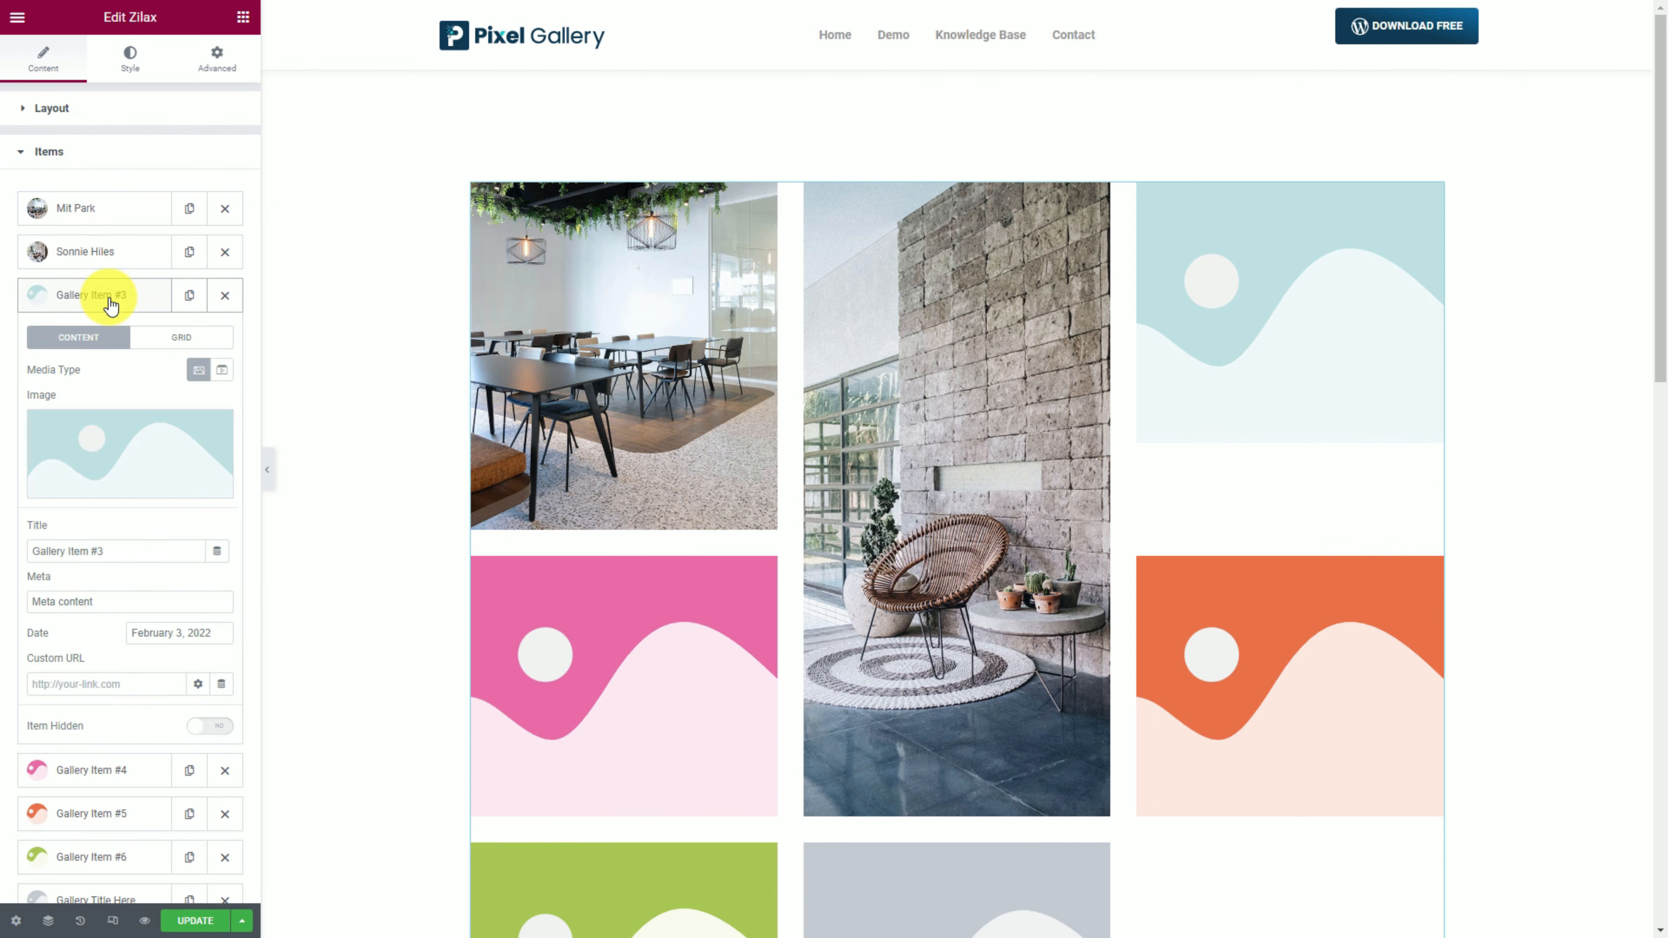
{"action": "left_click", "coordinate": [126, 459]}
{"action": "scroll", "coordinate": [986, 782], "scroll_direction": "down", "scroll_amount": 10}
{"action": "left_click", "coordinate": [782, 436]}
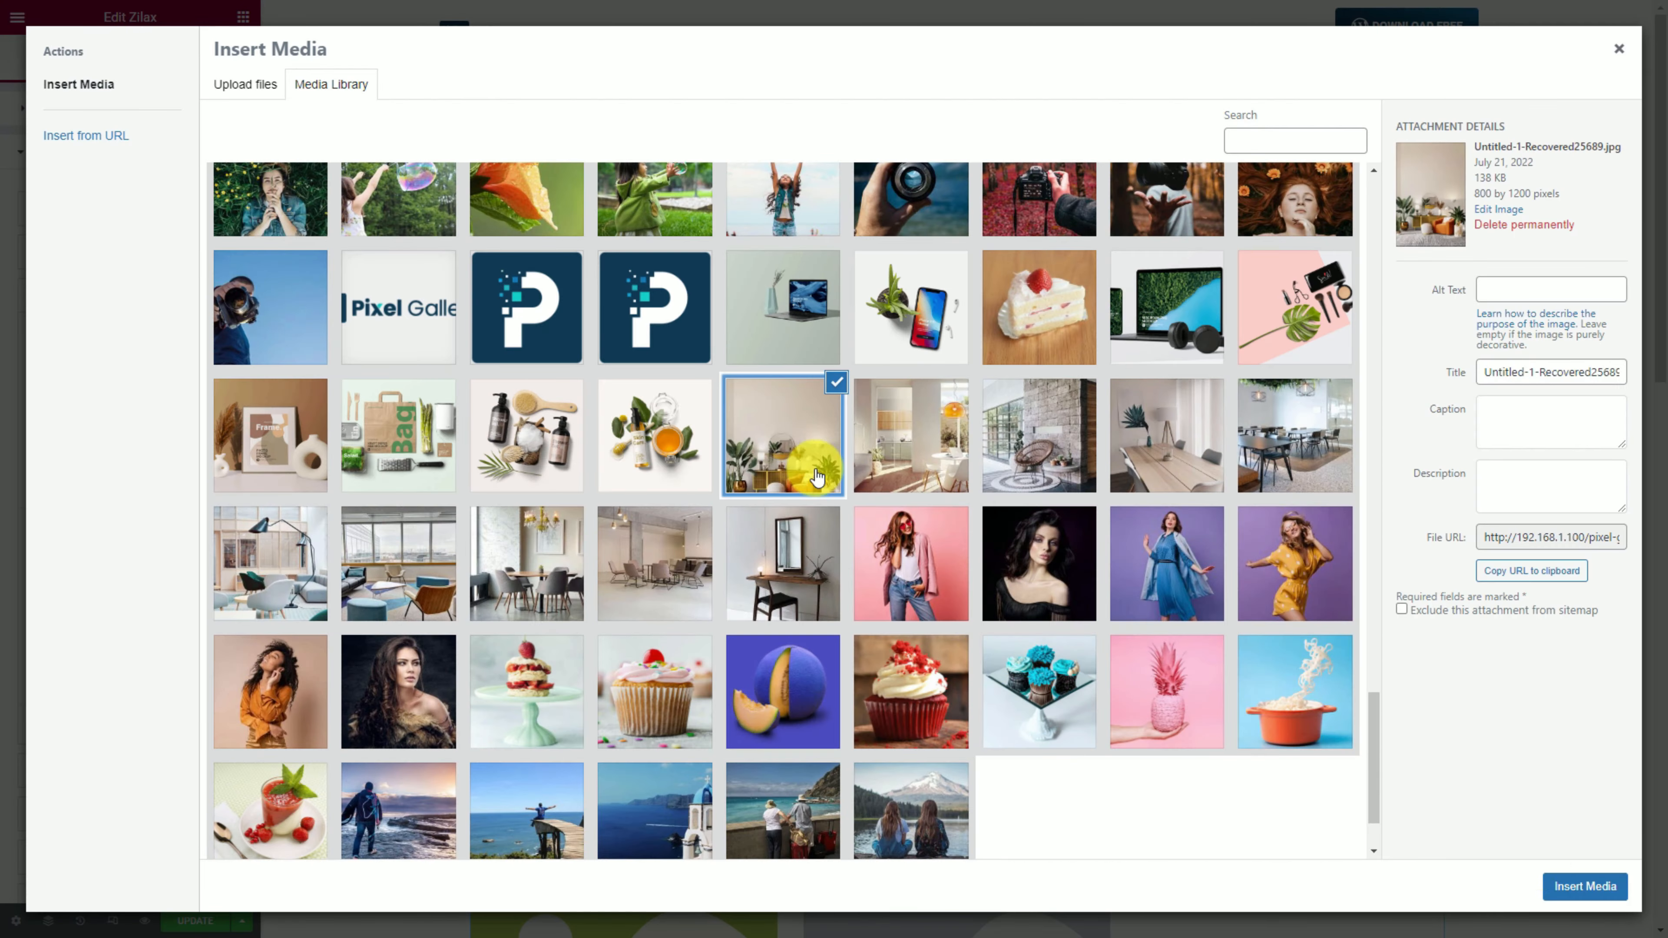
{"action": "left_click", "coordinate": [1571, 888]}
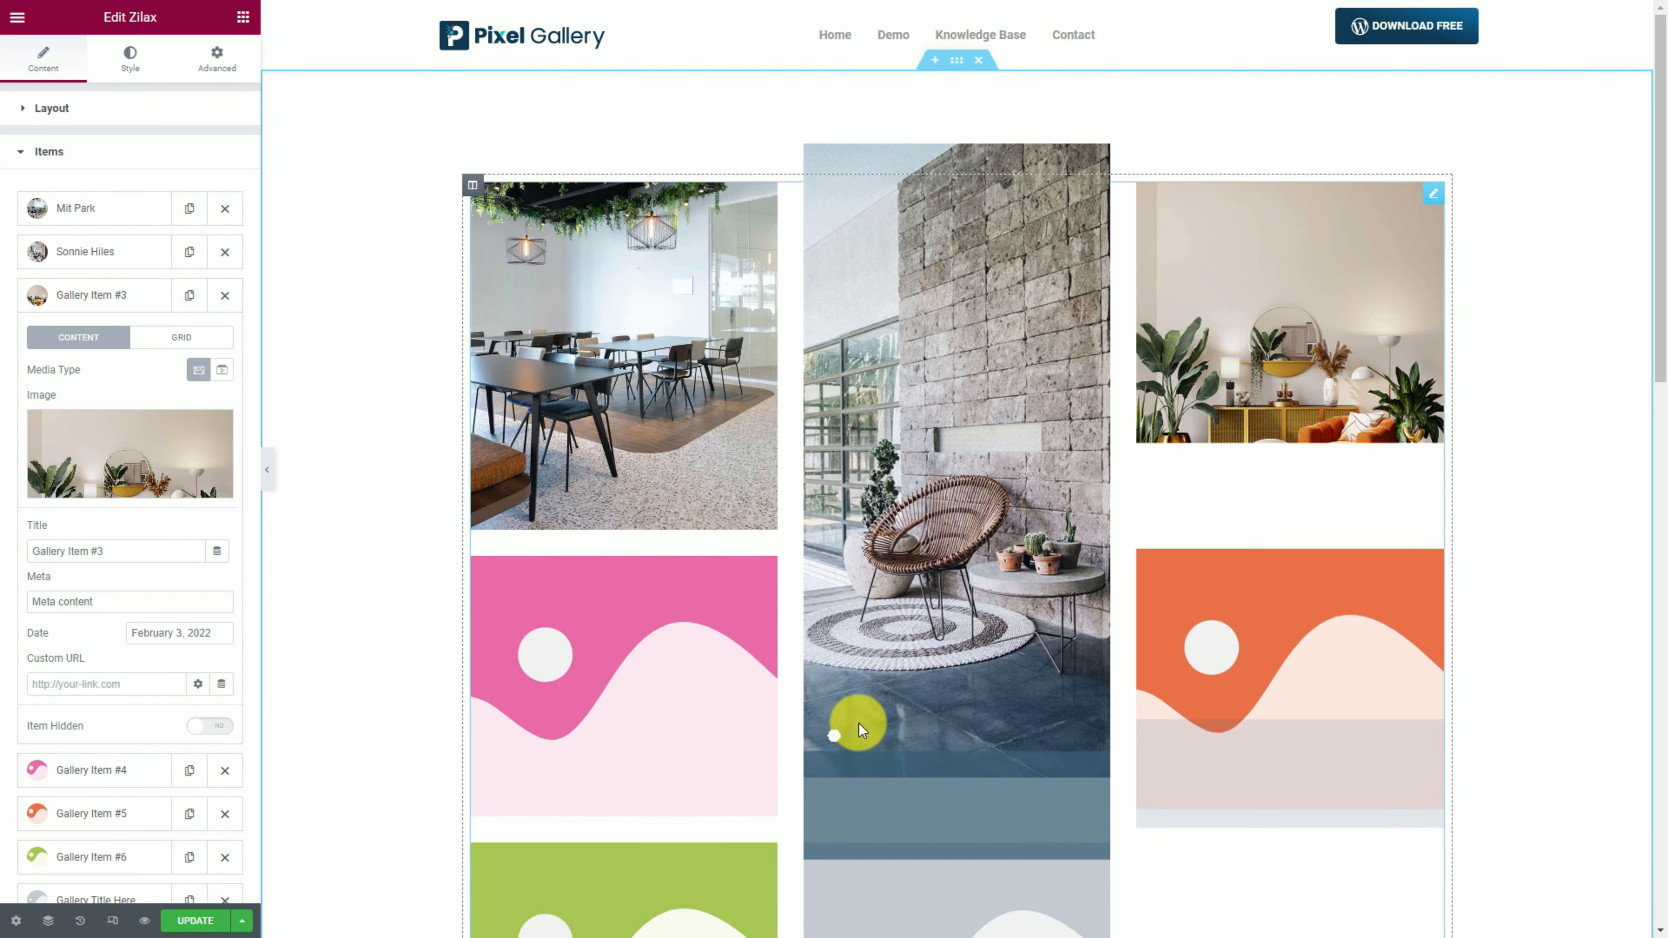
Retitle the third item with a name and set its grid height to 400.
{"action": "left_click_drag", "start_coordinate": [134, 552], "coordinate": [5, 560]}
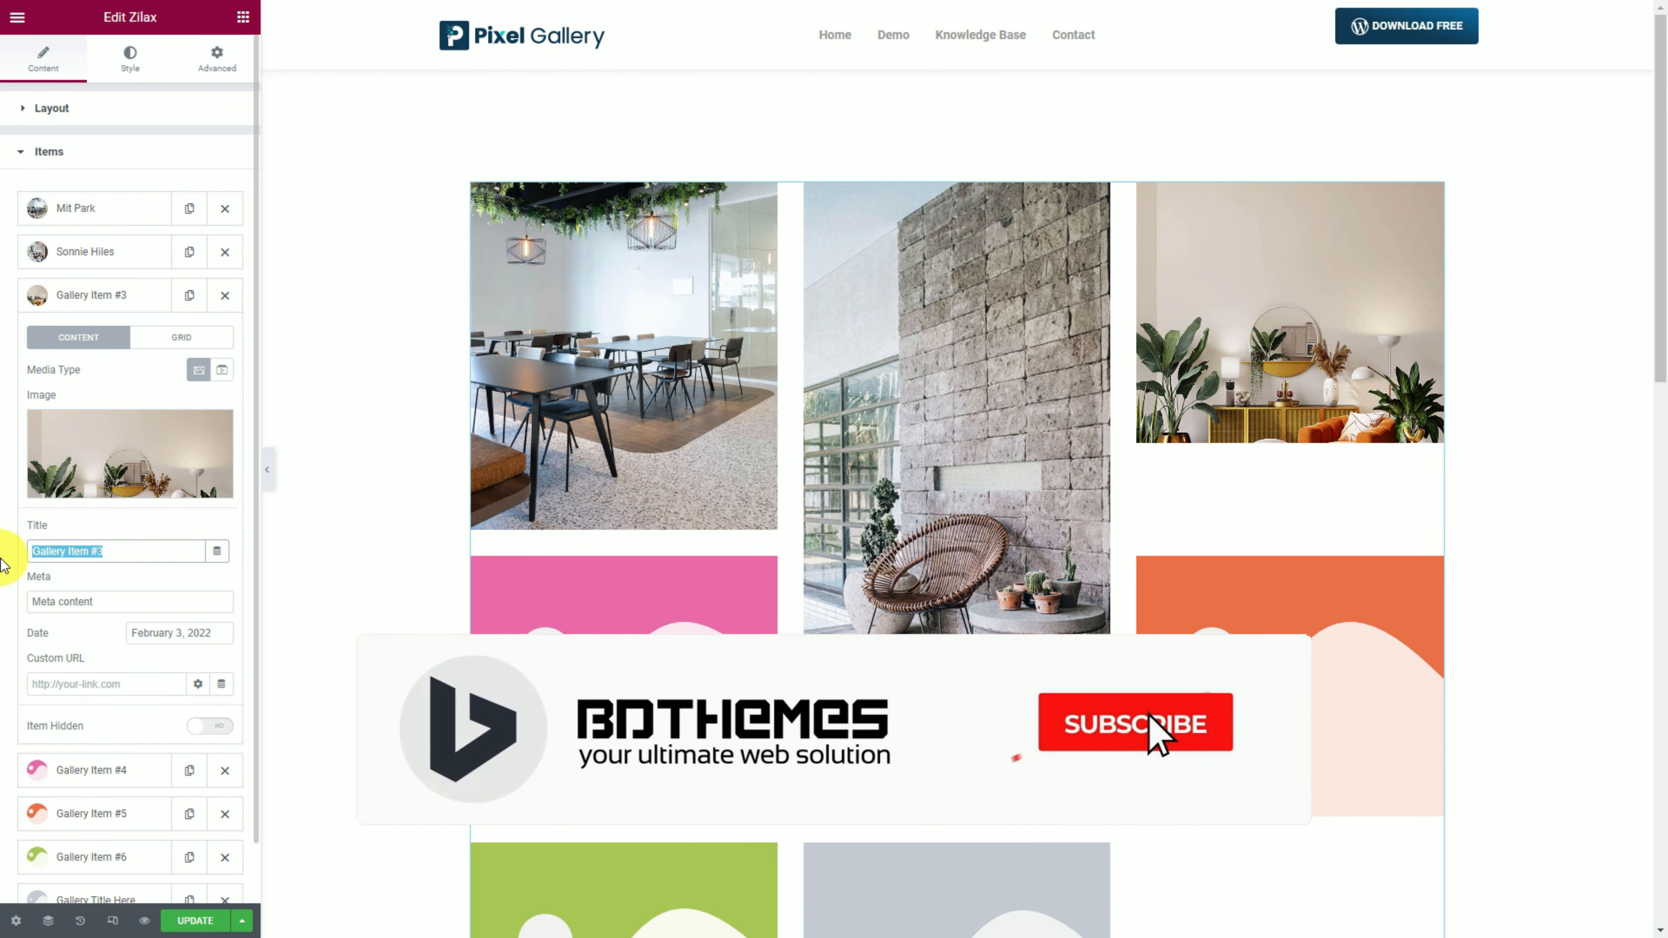
{"action": "left_click", "coordinate": [170, 340]}
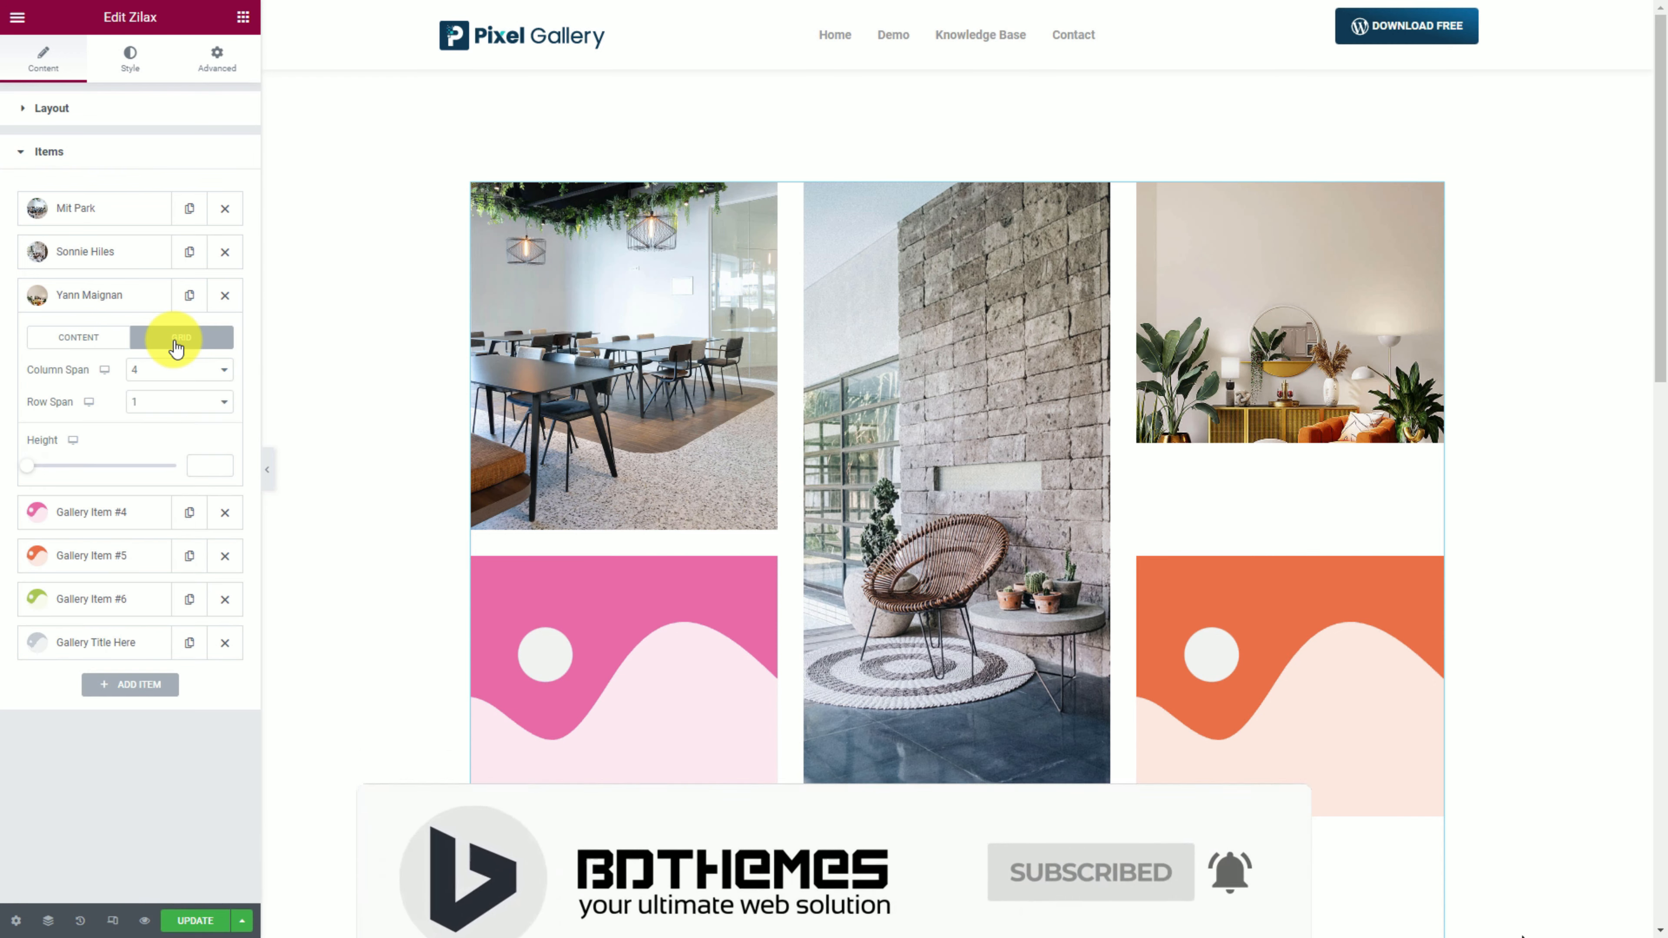
{"action": "left_click_drag", "start_coordinate": [29, 473], "coordinate": [77, 475]}
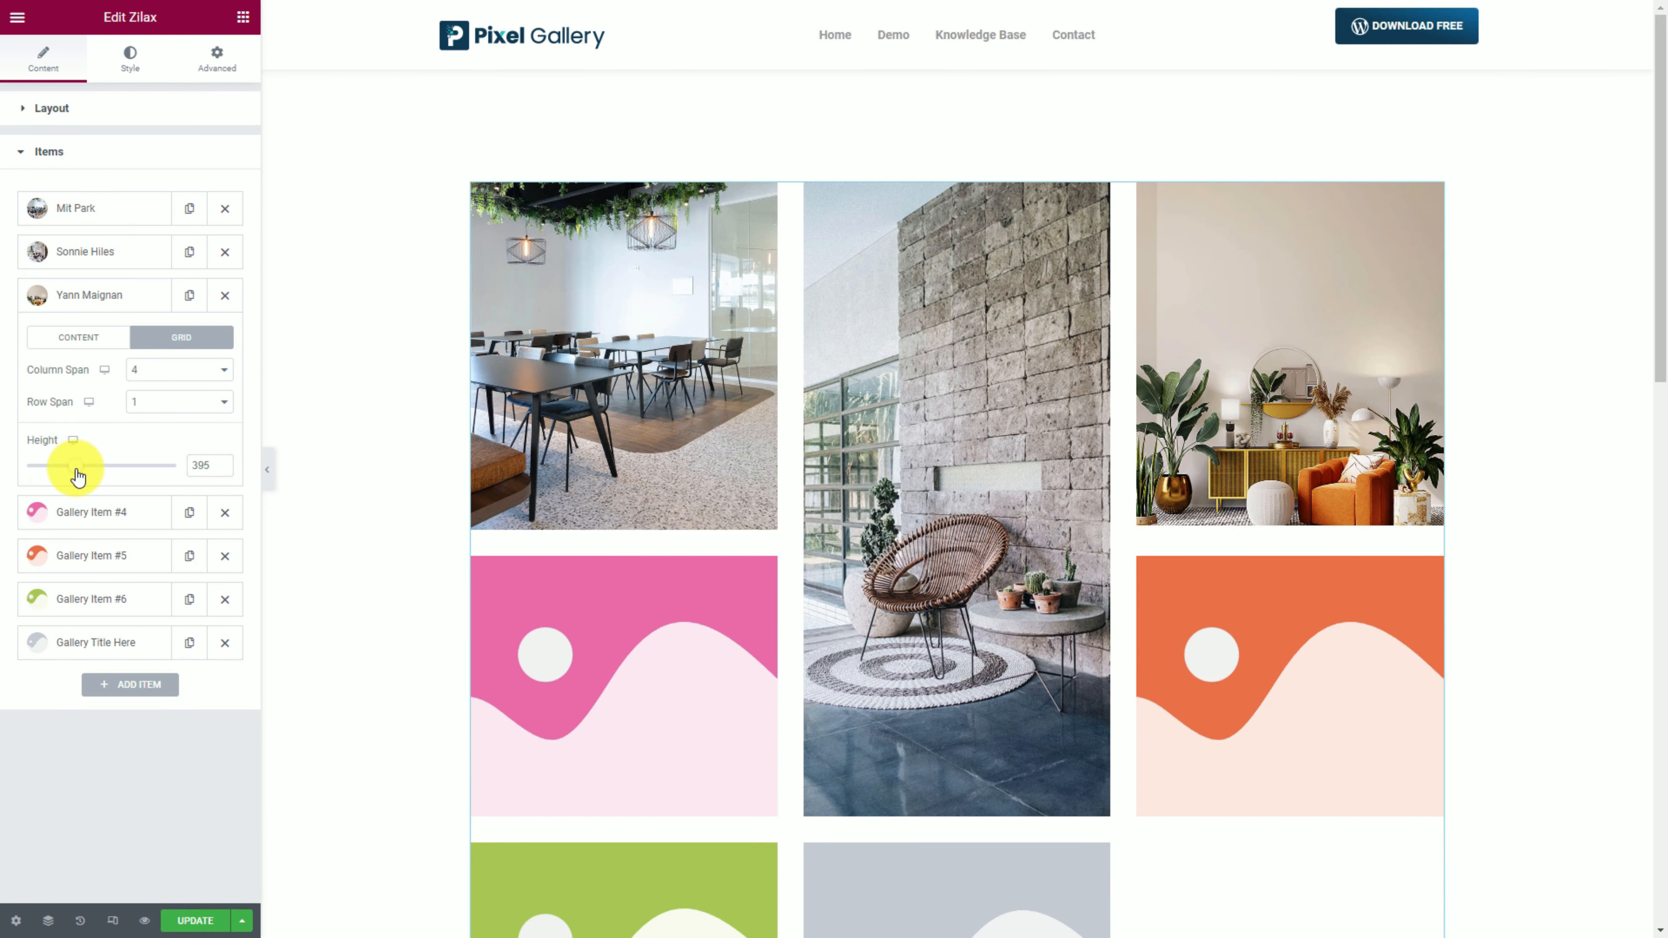
{"action": "left_click", "coordinate": [222, 464]}
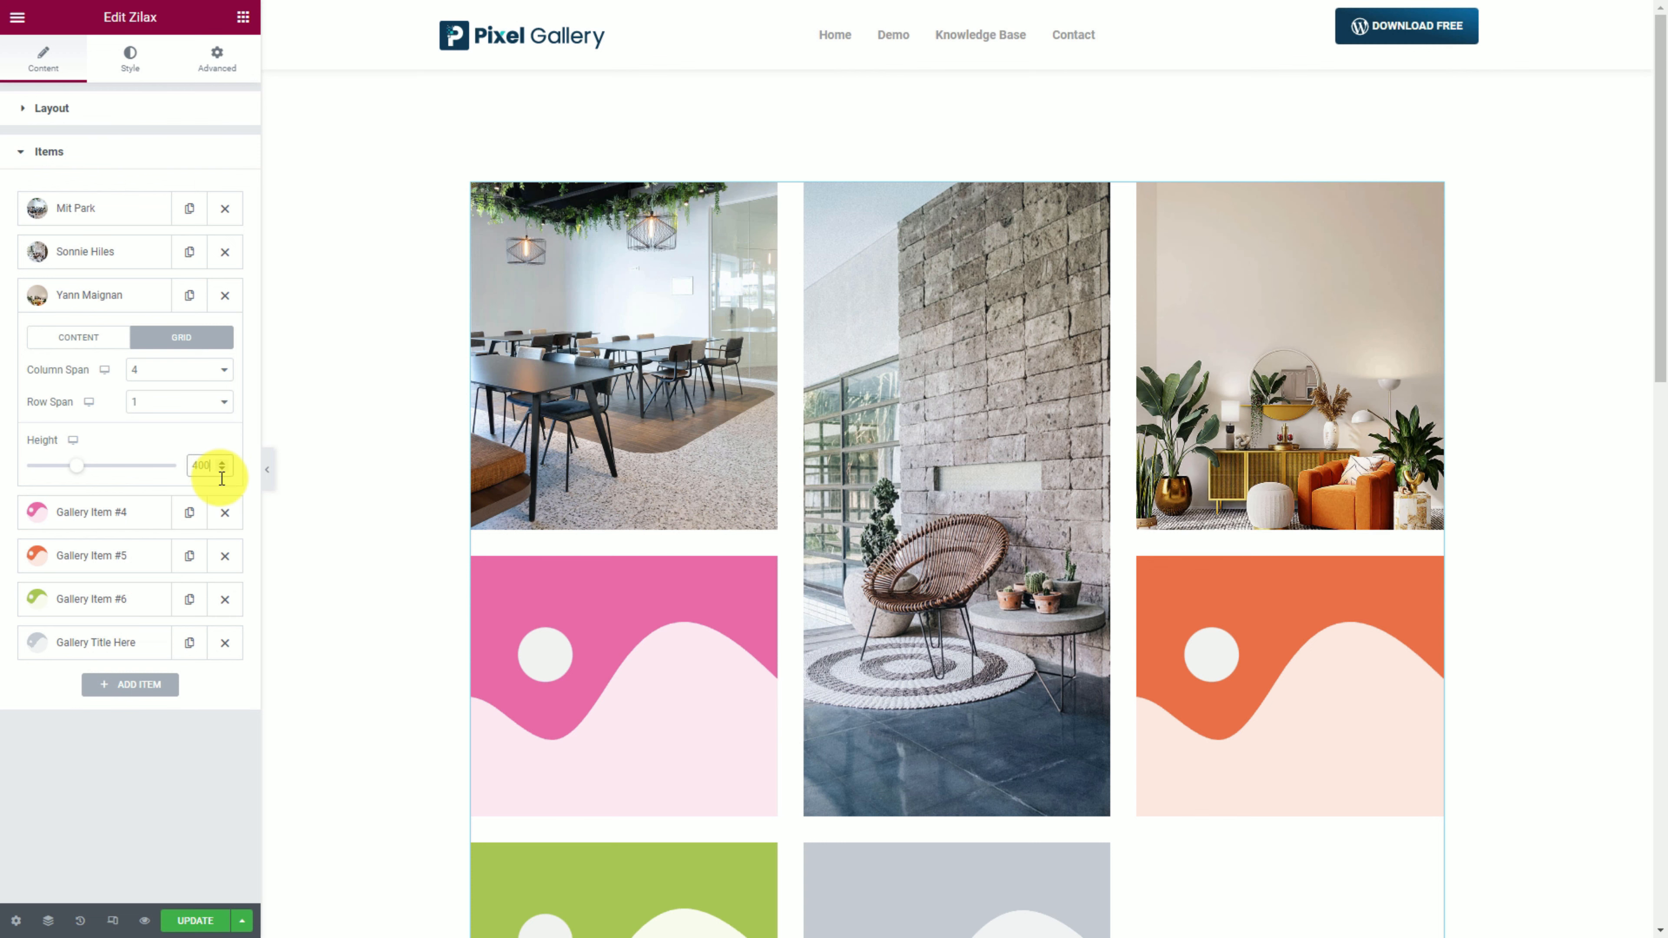
Insert the chandelier dining-room photo into the fourth gallery item.
{"action": "left_click", "coordinate": [105, 513]}
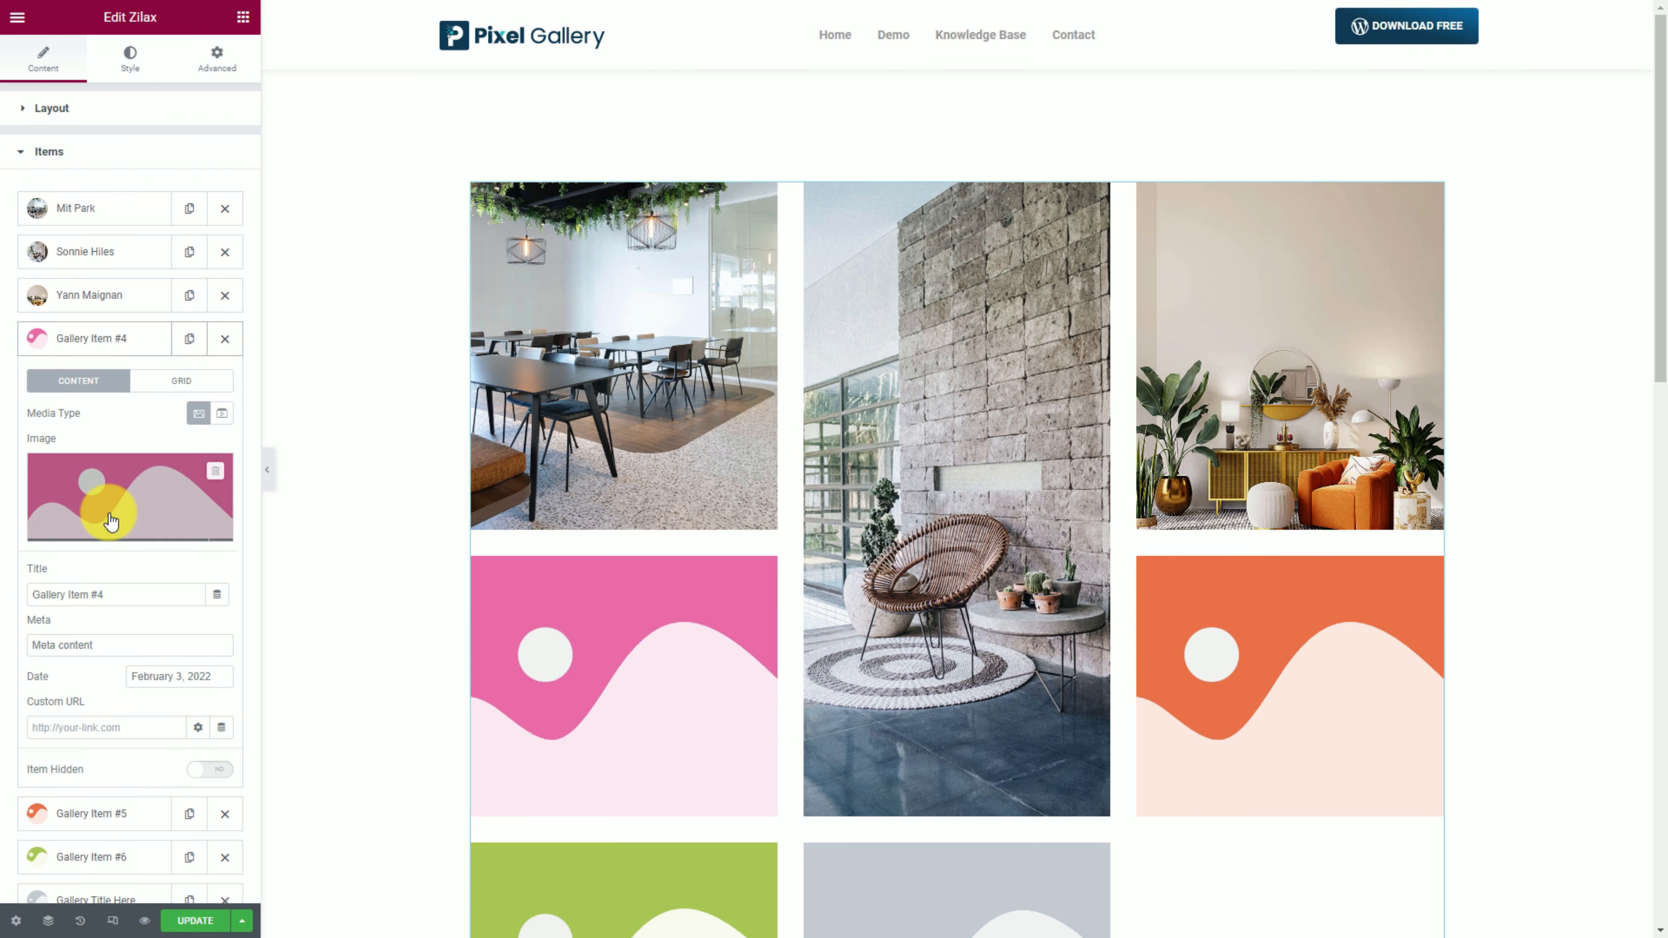
{"action": "left_click", "coordinate": [134, 497]}
{"action": "left_click", "coordinate": [707, 839]}
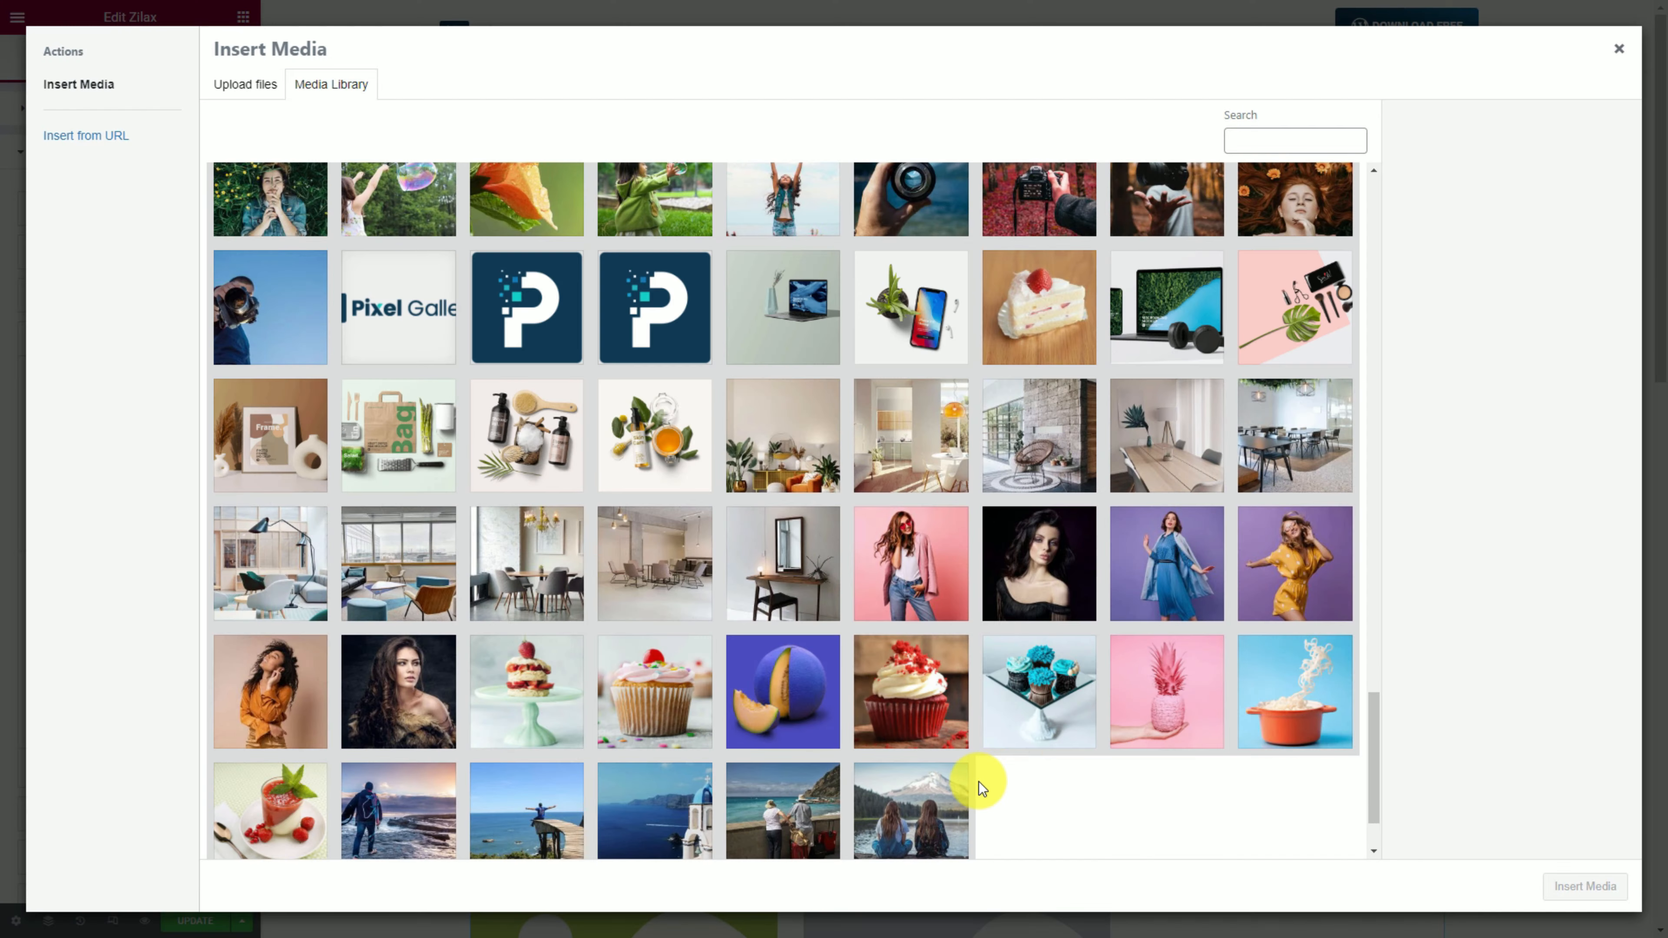
{"action": "left_click", "coordinate": [532, 569]}
{"action": "left_click", "coordinate": [1585, 886]}
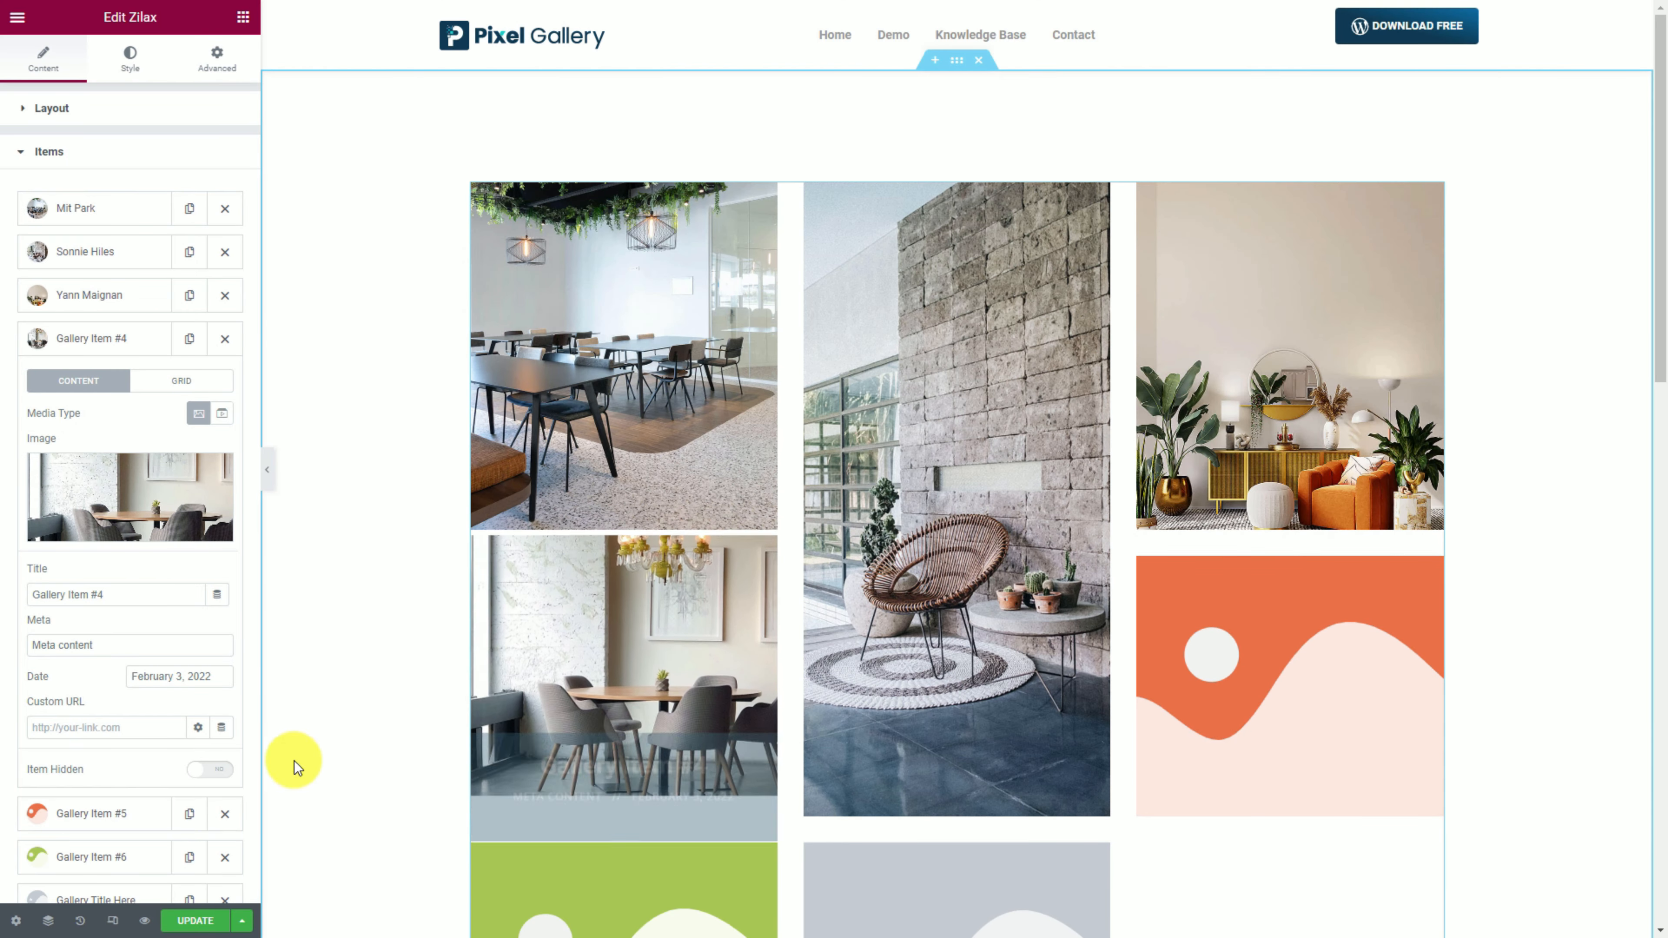
Retitle the fourth item with a person's name and give it row span 2 and height 630.
{"action": "left_click_drag", "start_coordinate": [63, 594], "coordinate": [141, 594]}
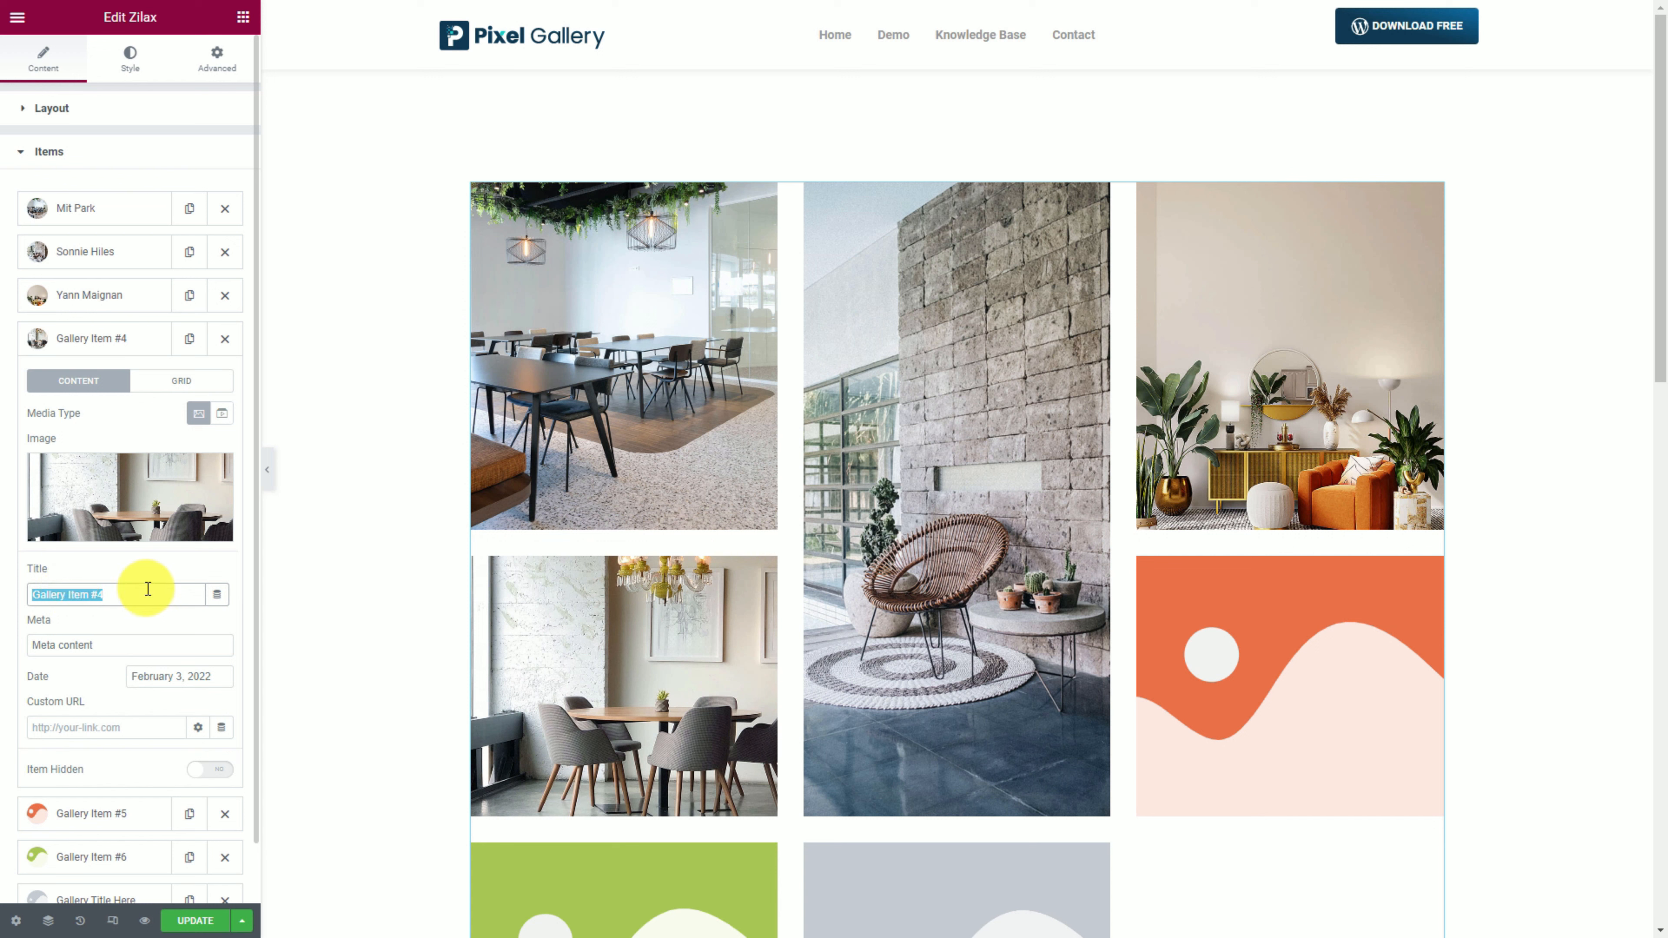
{"action": "left_click", "coordinate": [193, 385]}
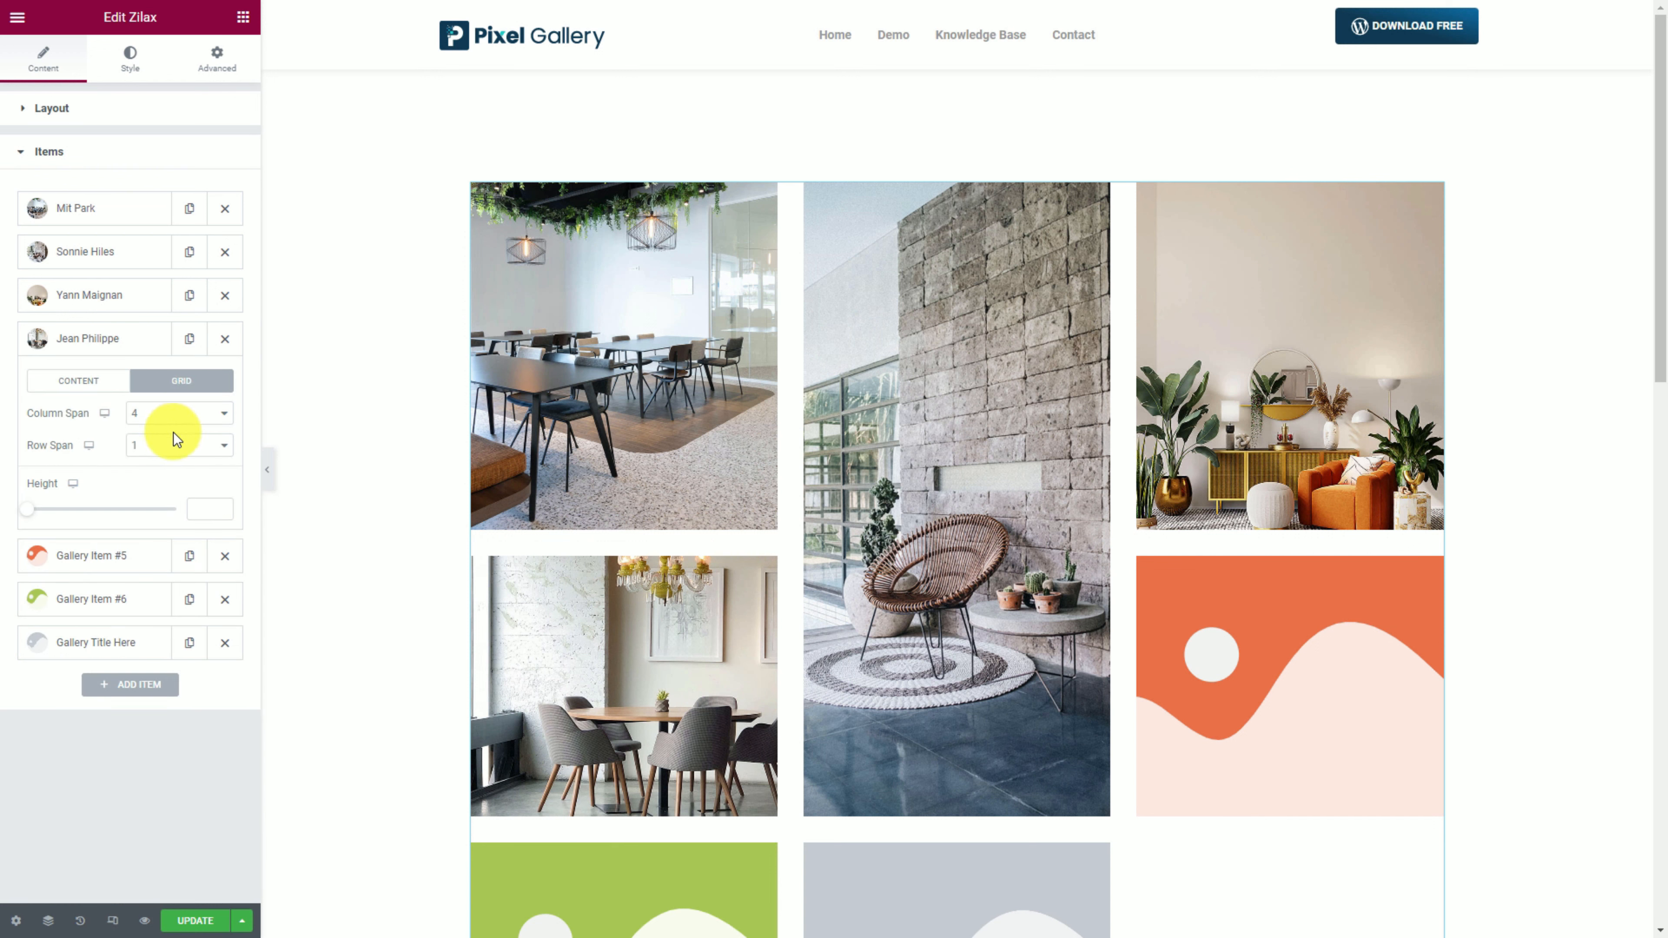
{"action": "left_click", "coordinate": [169, 447]}
{"action": "left_click", "coordinate": [163, 478]}
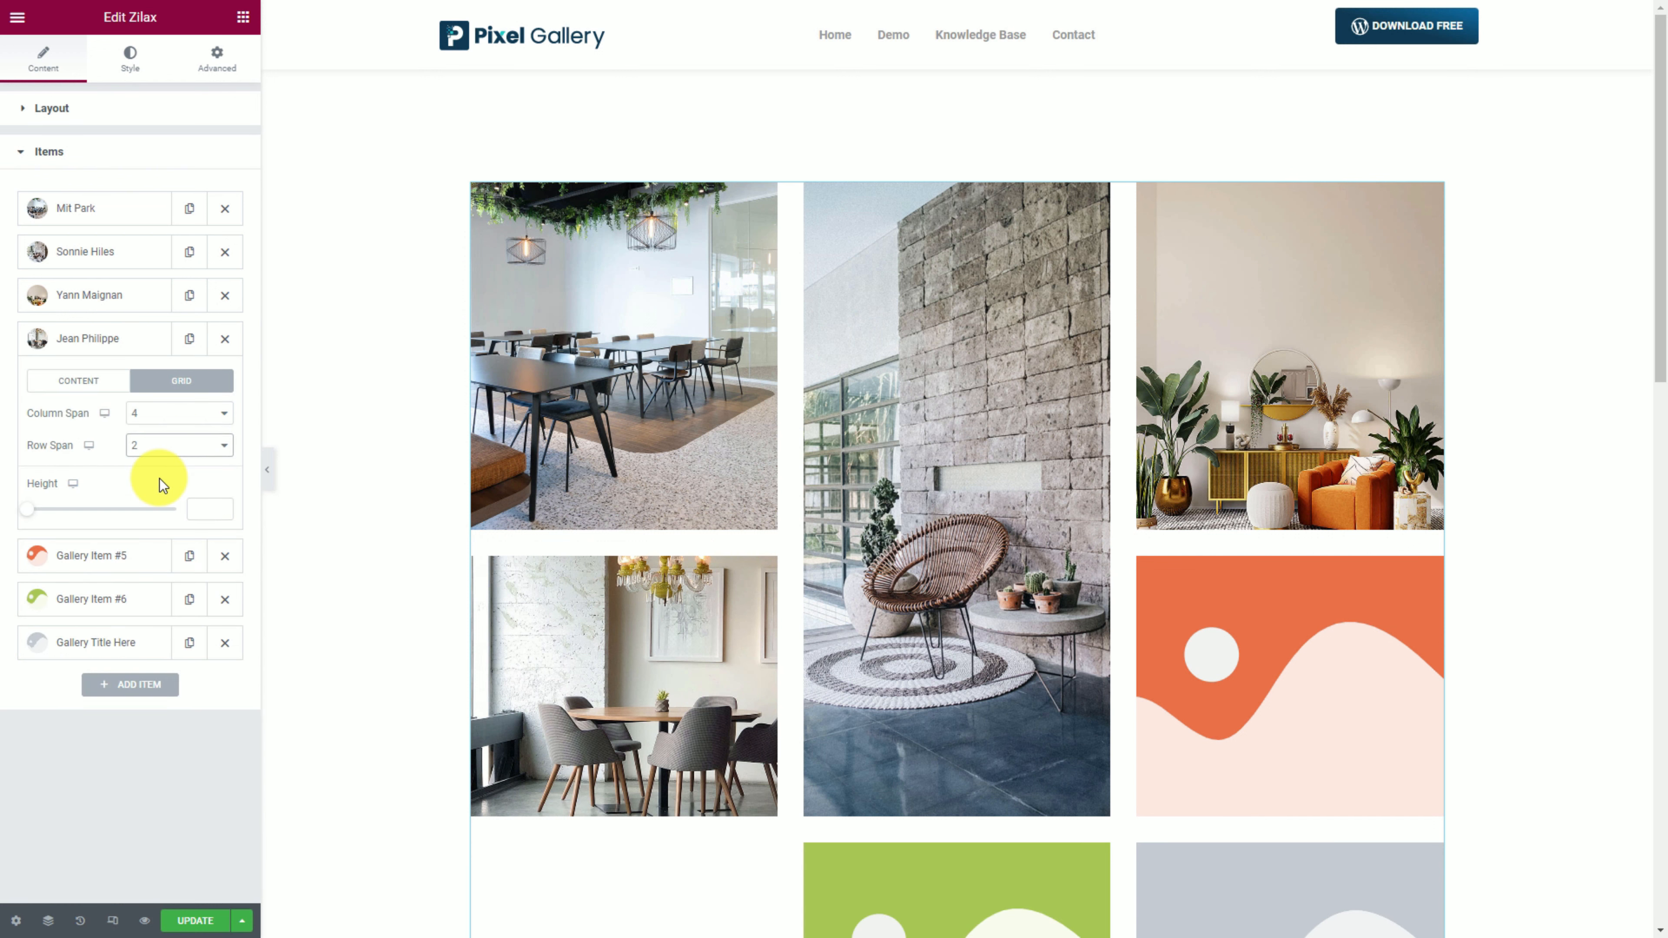
{"action": "left_click_drag", "start_coordinate": [28, 509], "coordinate": [137, 517]}
{"action": "scroll", "coordinate": [1414, 498], "scroll_direction": "down", "scroll_amount": 5}
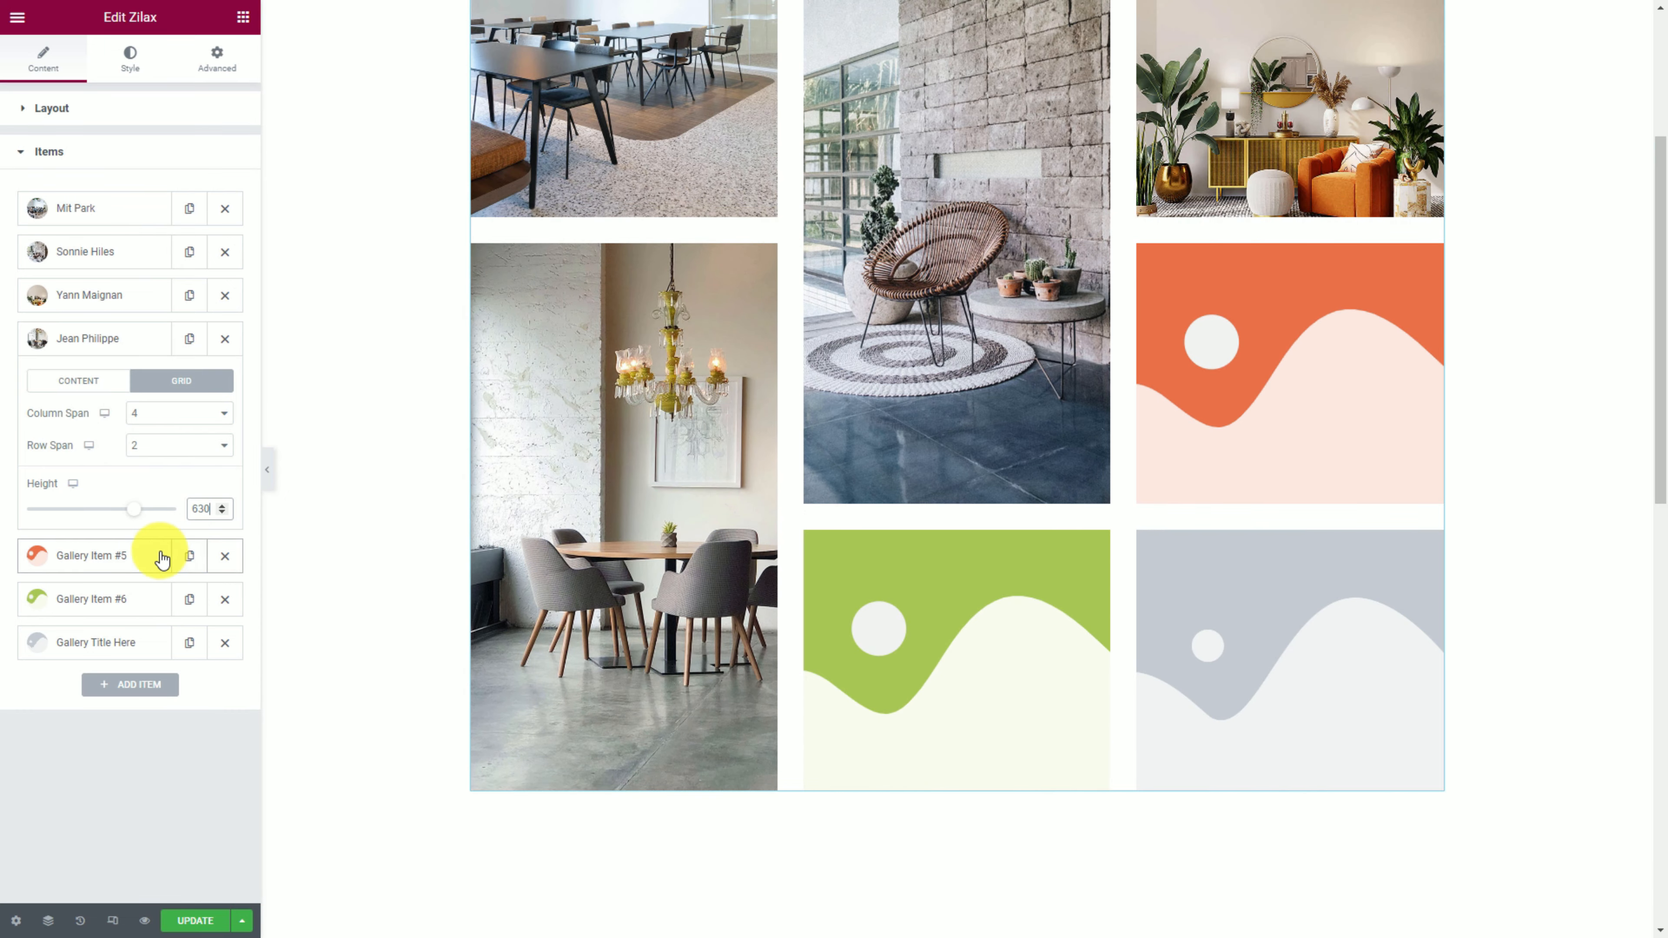
Insert the office photo with the floor lamp into the fifth item and select its title.
{"action": "left_click", "coordinate": [141, 563]}
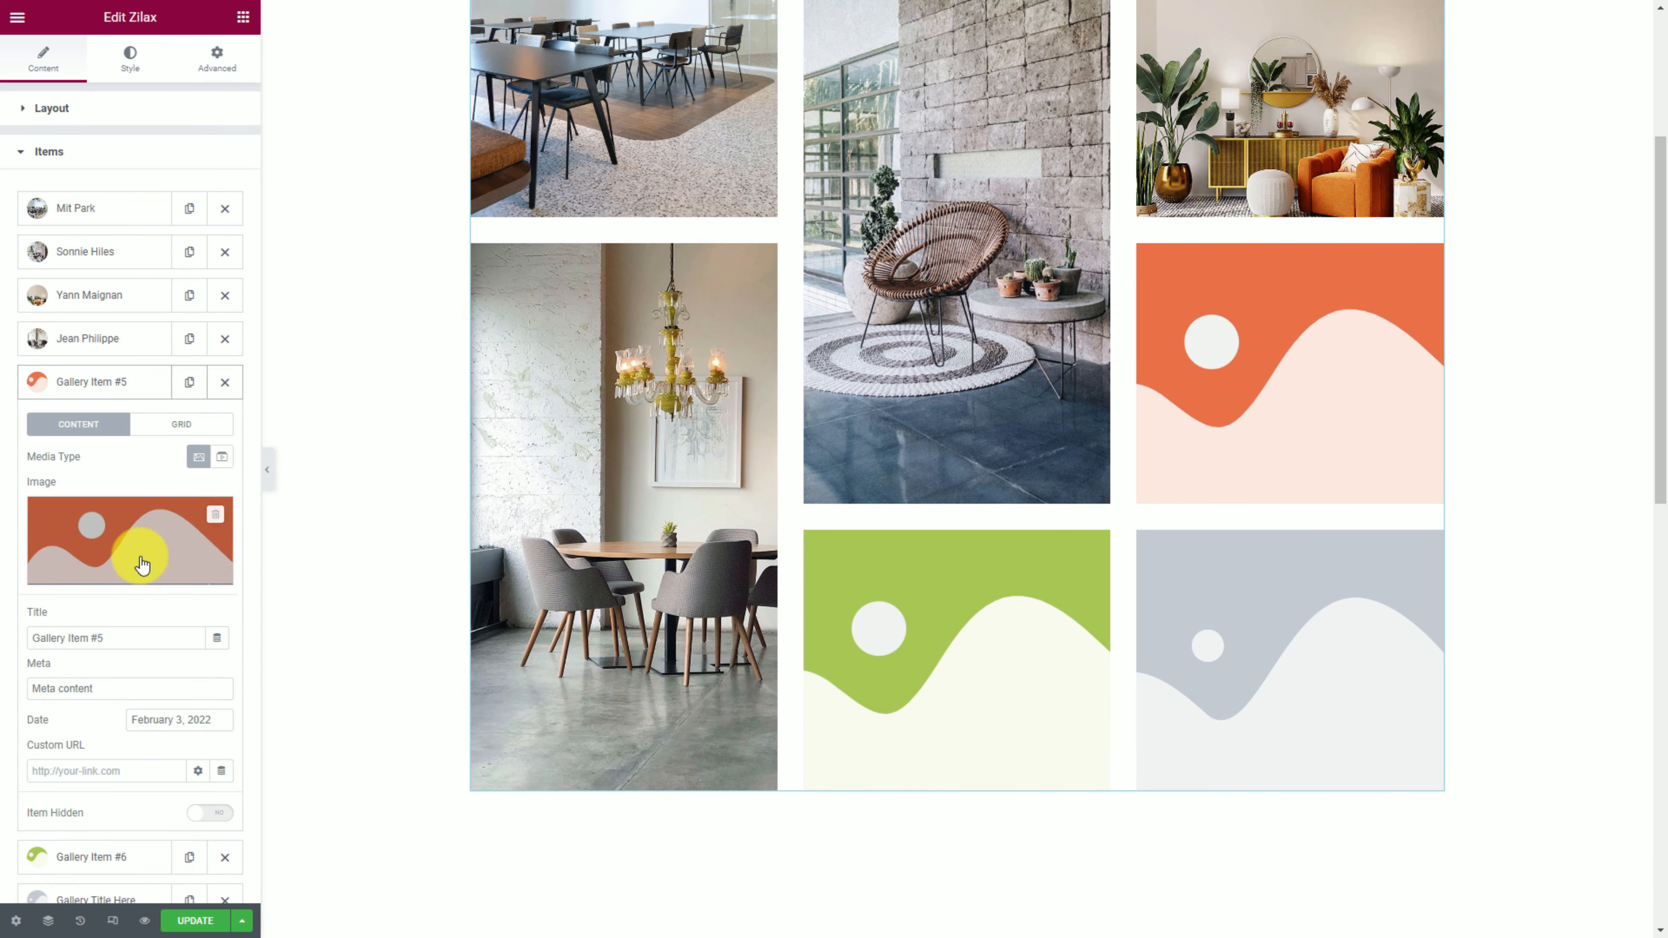
{"action": "left_click", "coordinate": [136, 535]}
{"action": "scroll", "coordinate": [782, 591], "scroll_direction": "down", "scroll_amount": 10}
{"action": "left_click", "coordinate": [782, 836]}
{"action": "scroll", "coordinate": [1089, 736], "scroll_direction": "down", "scroll_amount": 15}
{"action": "left_click", "coordinate": [300, 496]}
{"action": "left_click", "coordinate": [1561, 883]}
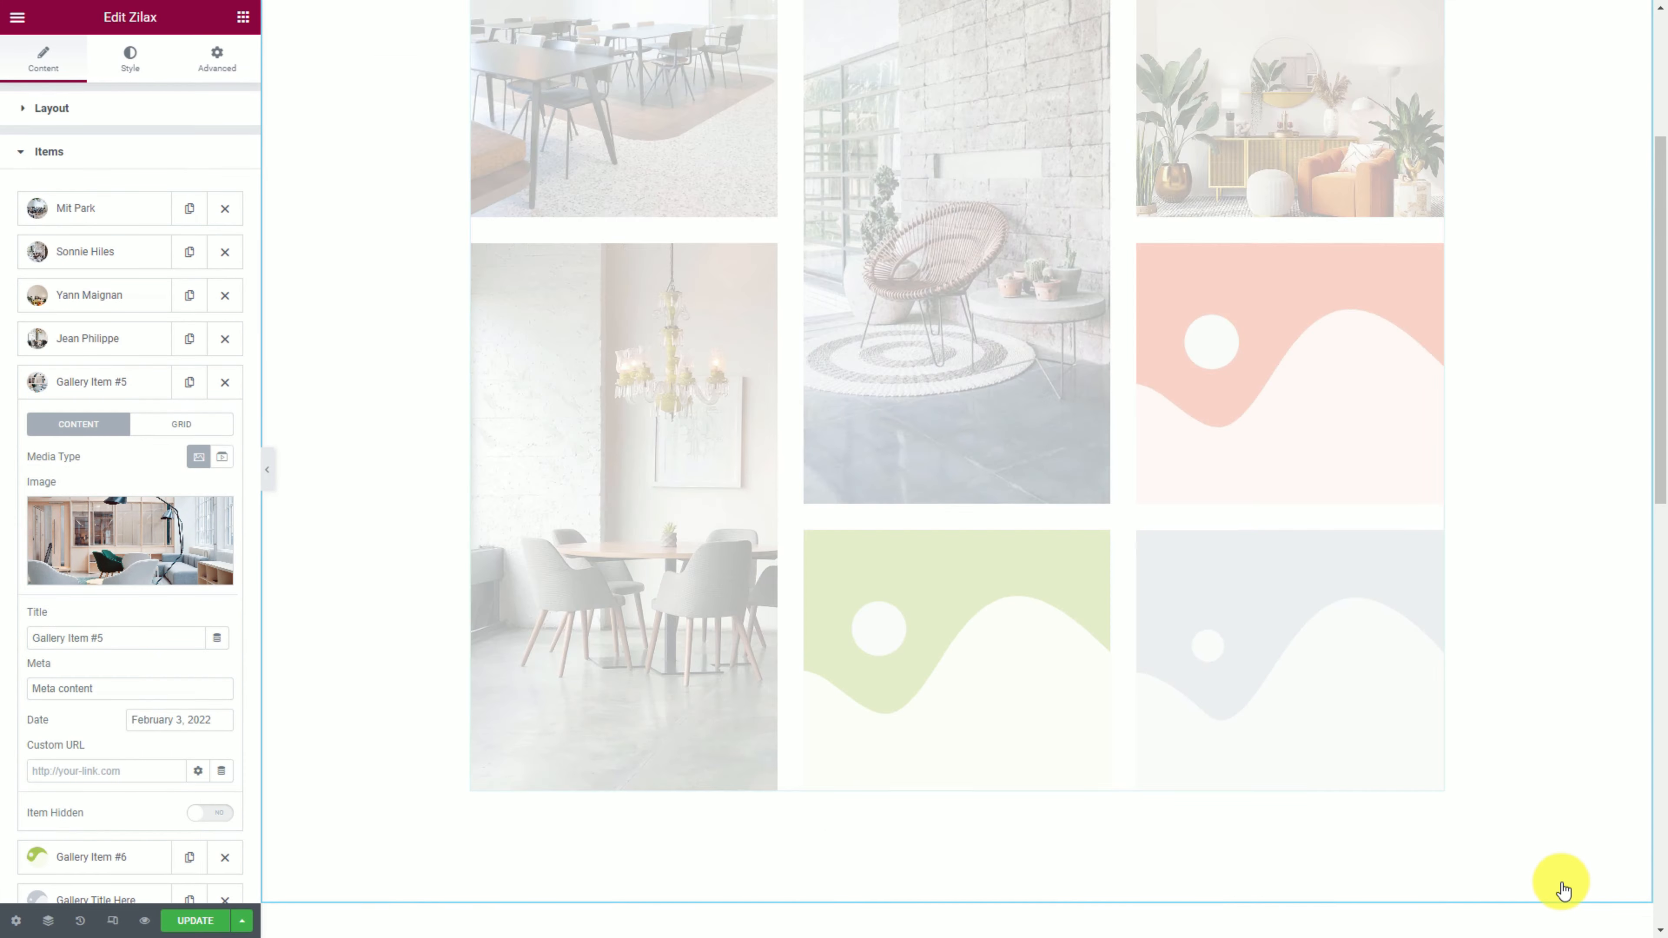
{"action": "left_click_drag", "start_coordinate": [141, 639], "coordinate": [9, 644]}
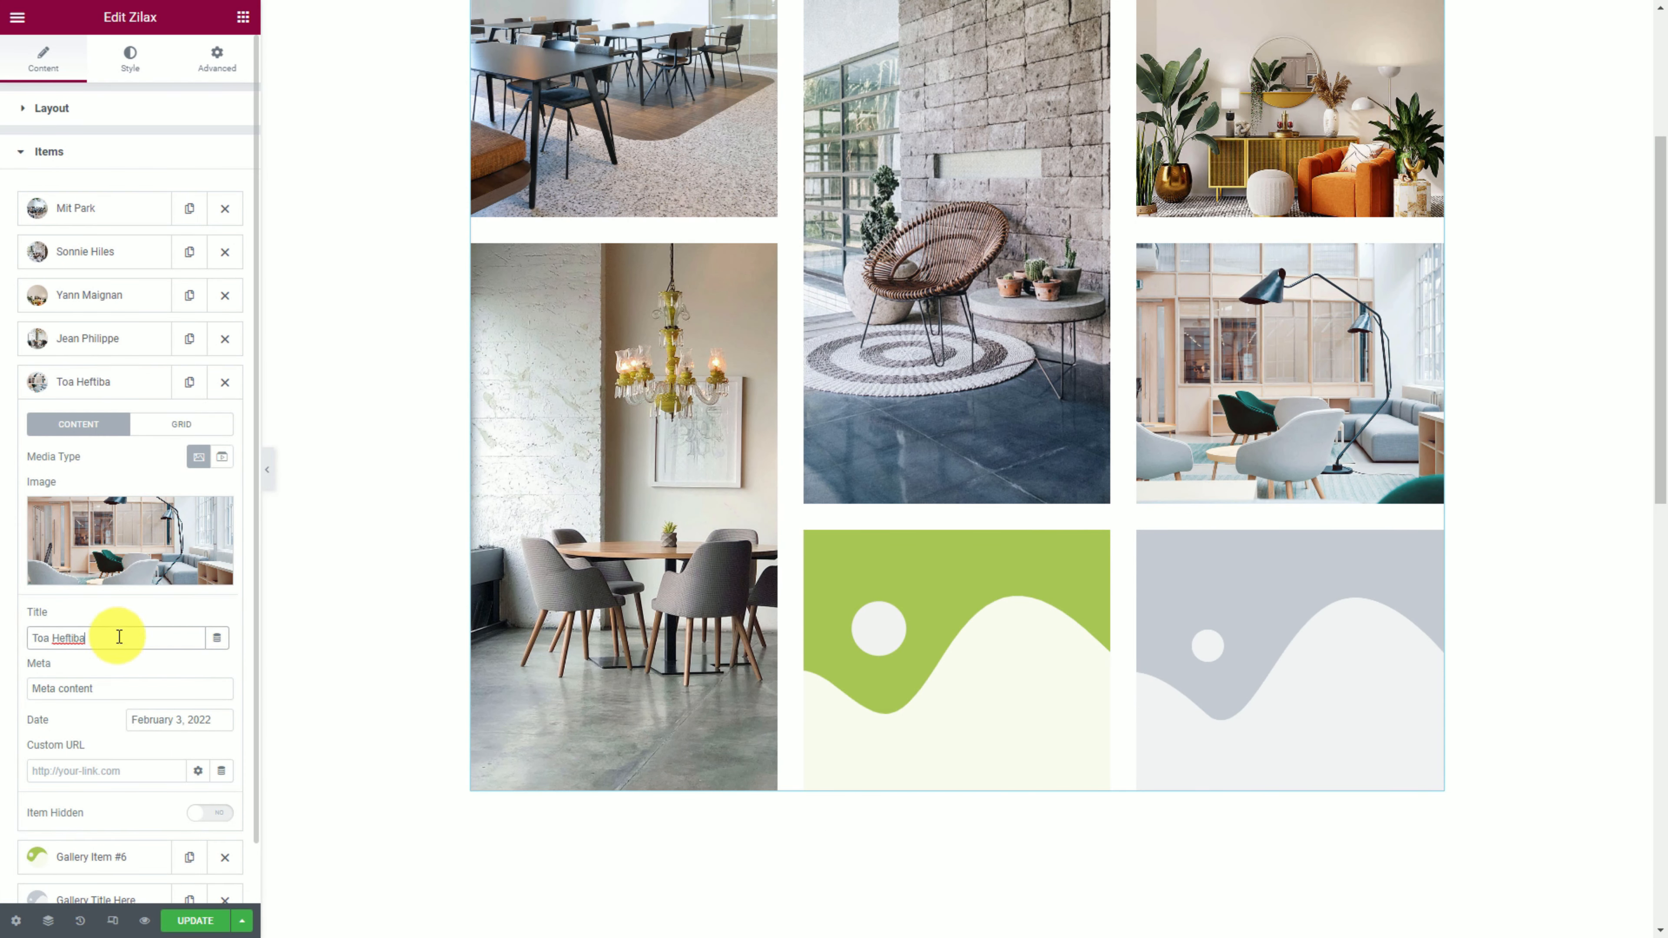
Insert the office photo with large windows into the sixth item and select its title.
{"action": "left_click", "coordinate": [92, 856]}
{"action": "left_click", "coordinate": [132, 565]}
{"action": "scroll", "coordinate": [781, 591], "scroll_direction": "down", "scroll_amount": 10}
{"action": "left_click", "coordinate": [782, 836]}
{"action": "scroll", "coordinate": [938, 686], "scroll_direction": "down", "scroll_amount": 15}
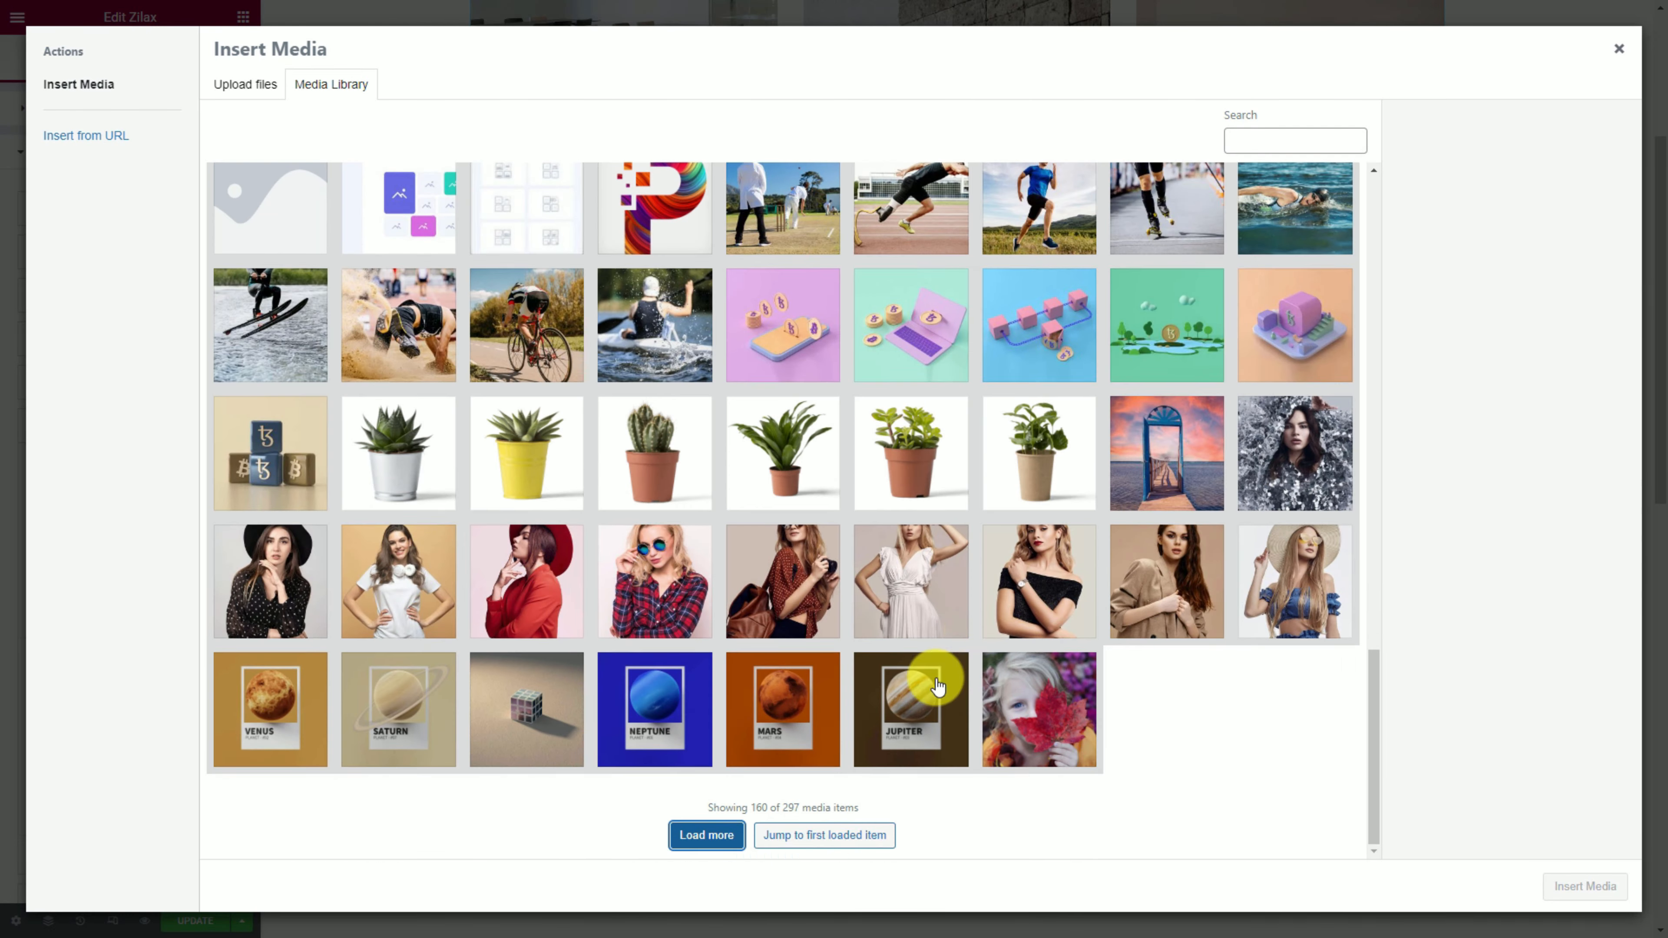
{"action": "left_click", "coordinate": [707, 835]}
{"action": "scroll", "coordinate": [980, 675], "scroll_direction": "down", "scroll_amount": 14}
{"action": "left_click", "coordinate": [399, 566]}
{"action": "left_click", "coordinate": [1585, 886]}
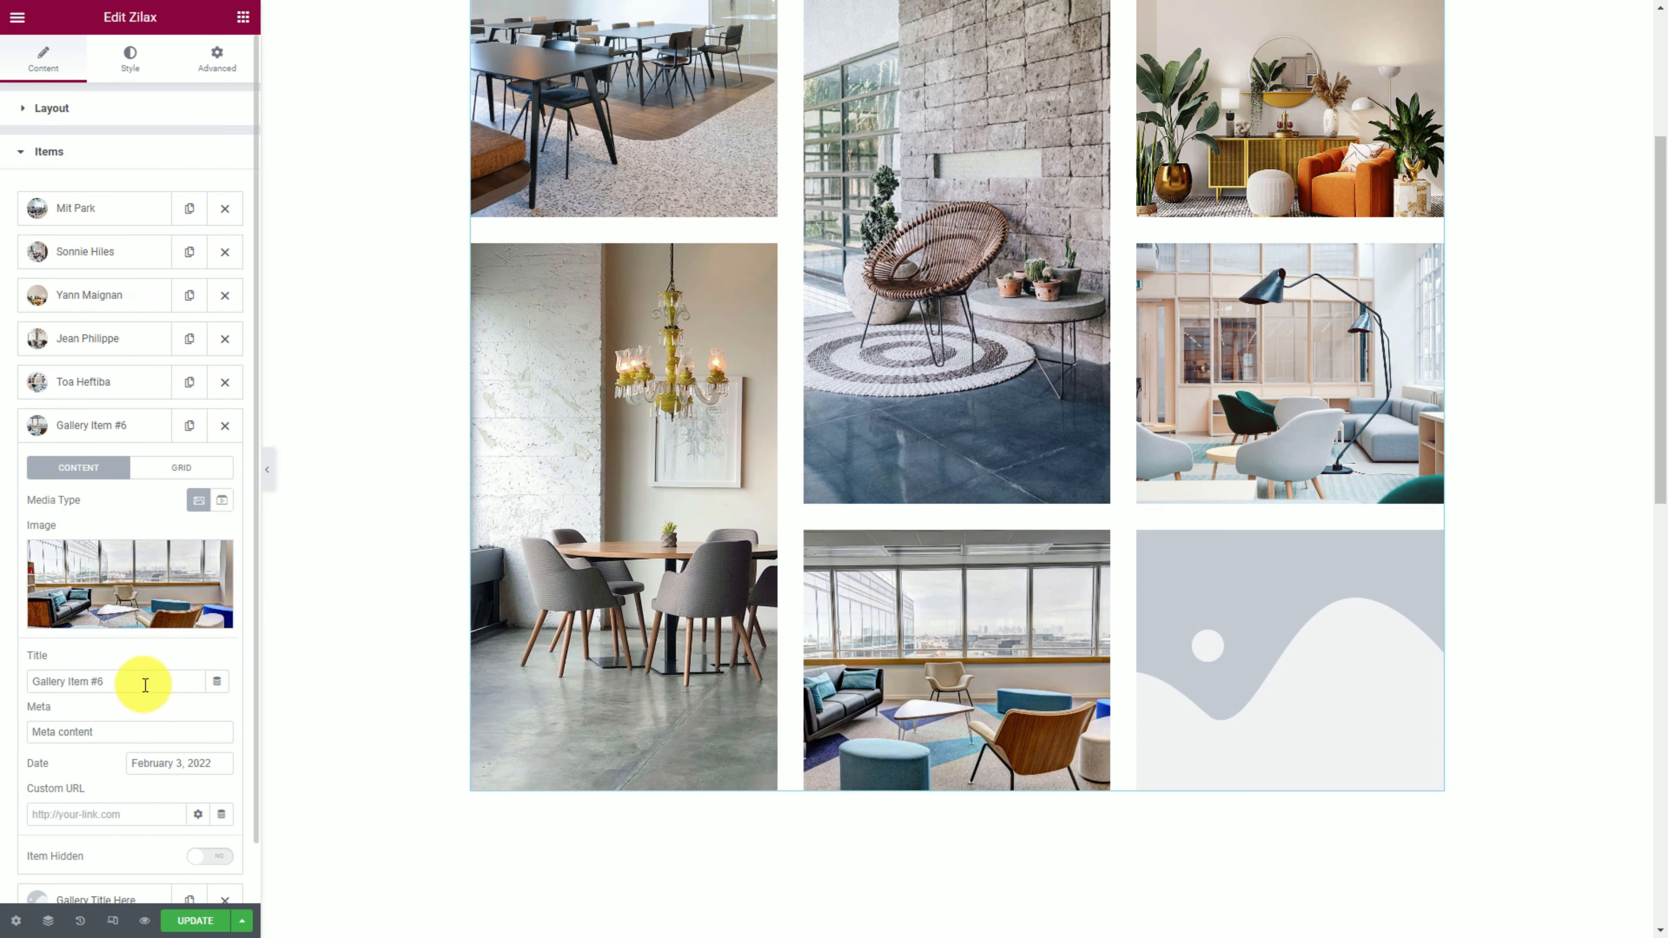
{"action": "left_click_drag", "start_coordinate": [137, 683], "coordinate": [29, 683]}
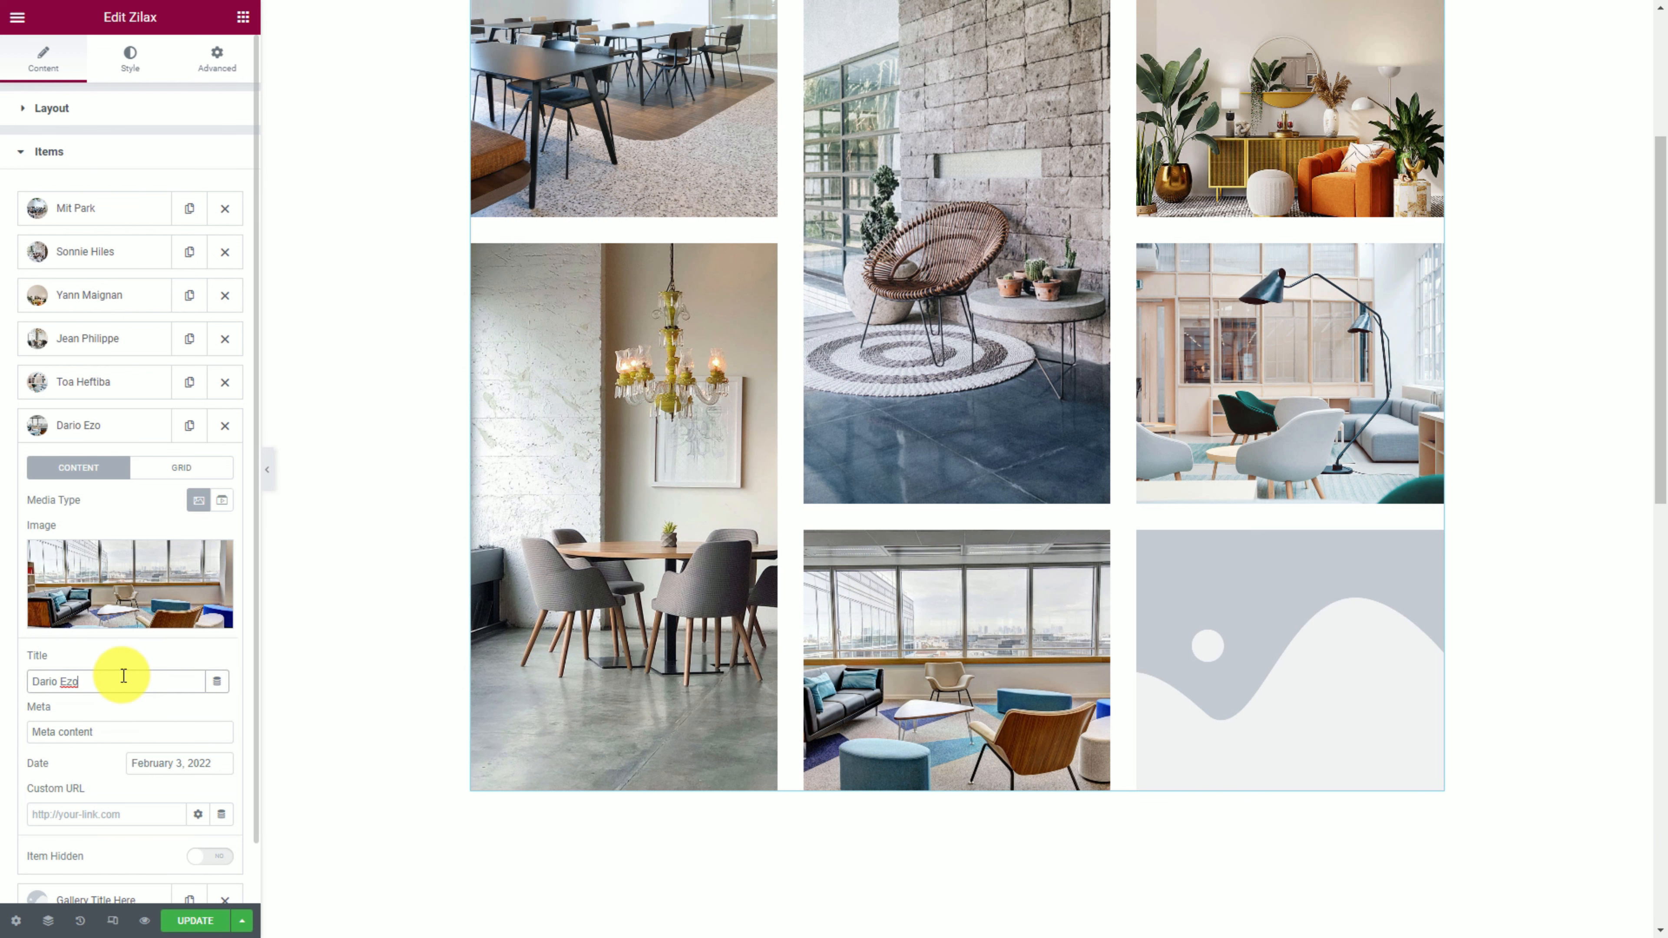
Insert the bright kitchen photo into the last gallery item.
{"action": "left_click", "coordinate": [112, 433]}
{"action": "left_click", "coordinate": [104, 468]}
{"action": "left_click", "coordinate": [125, 614]}
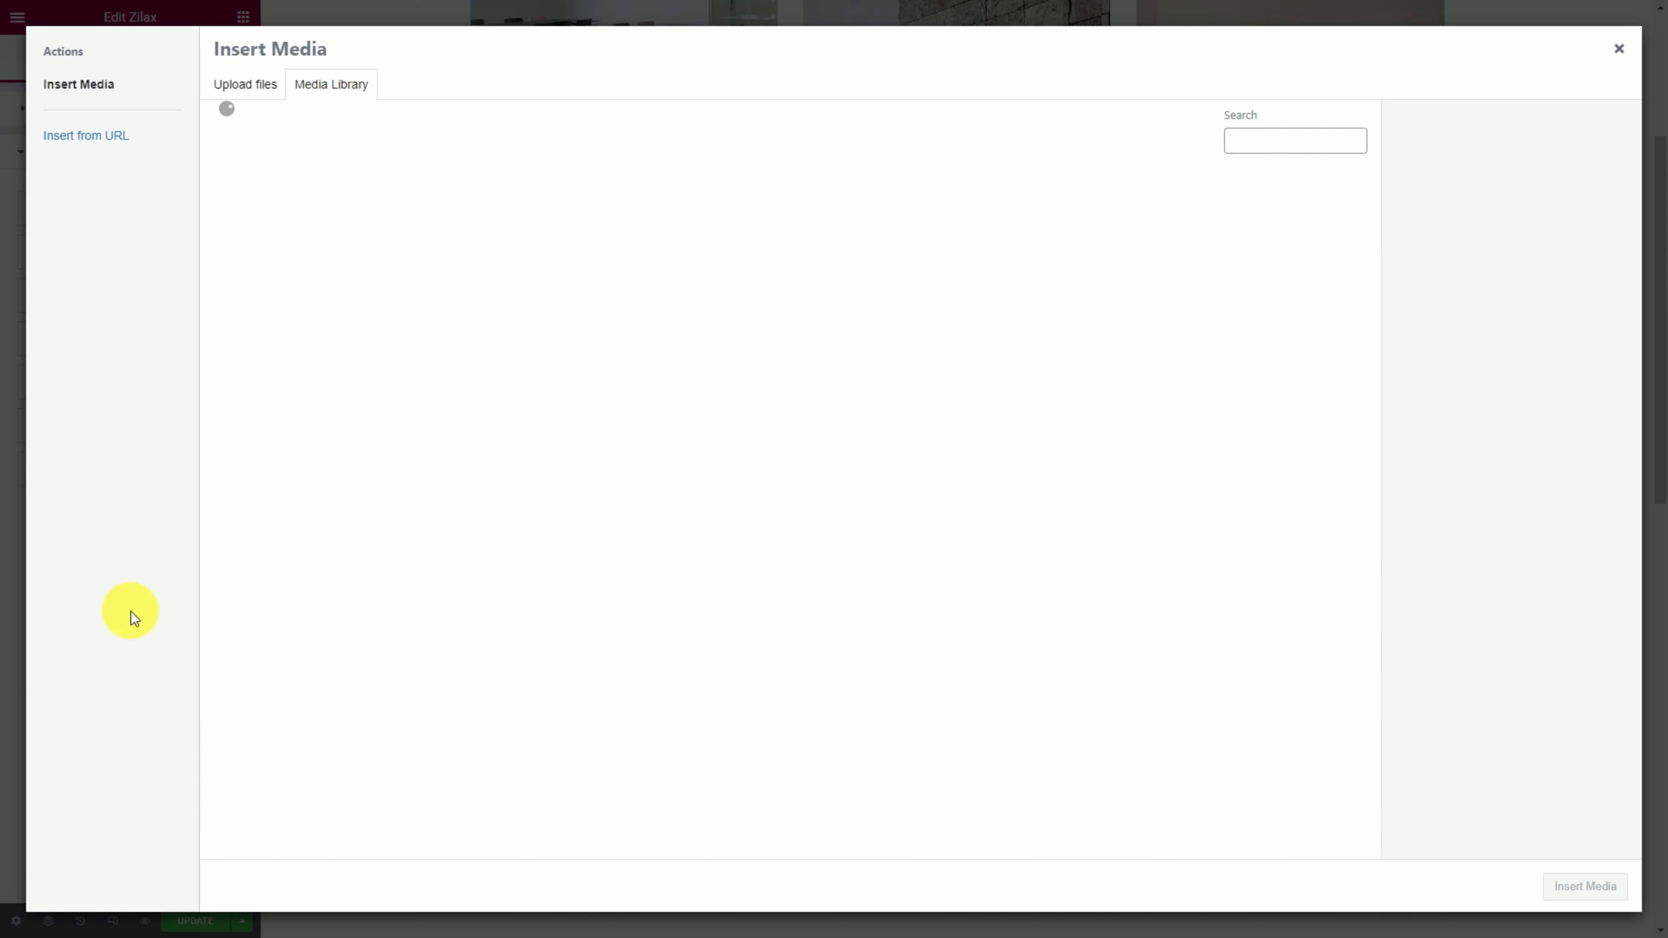
{"action": "scroll", "coordinate": [784, 723], "scroll_direction": "down", "scroll_amount": 7}
{"action": "left_click", "coordinate": [784, 822]}
{"action": "scroll", "coordinate": [975, 746], "scroll_direction": "down", "scroll_amount": 11}
{"action": "left_click", "coordinate": [707, 829]}
{"action": "scroll", "coordinate": [1028, 692], "scroll_direction": "down", "scroll_amount": 13}
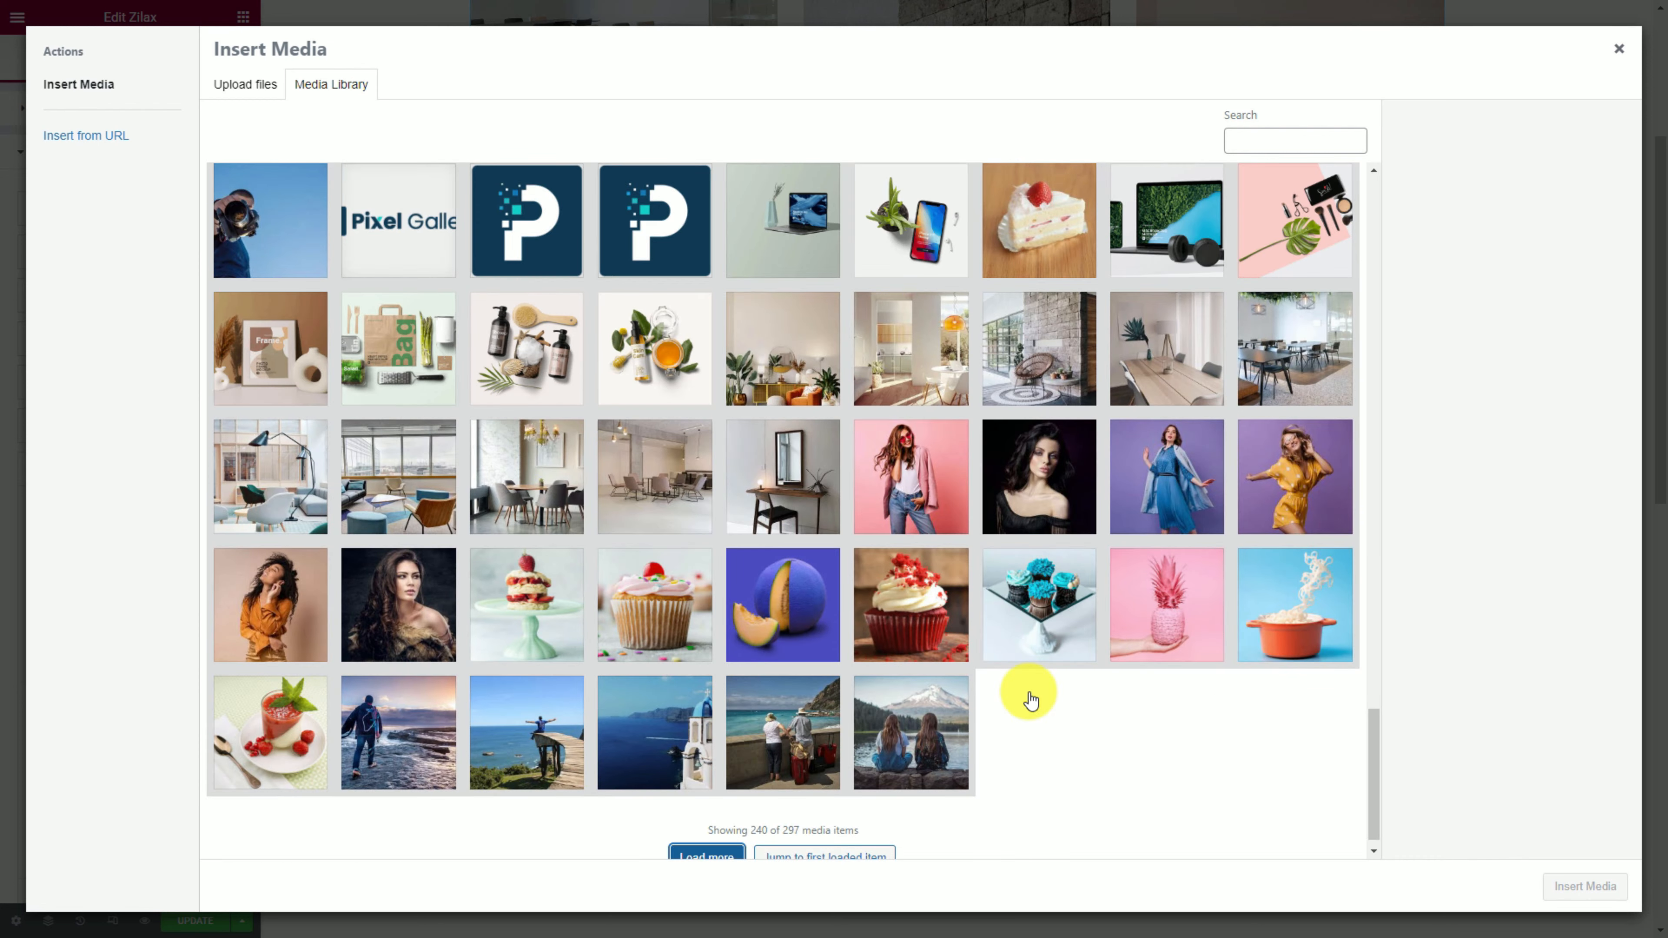
{"action": "left_click", "coordinate": [911, 349]}
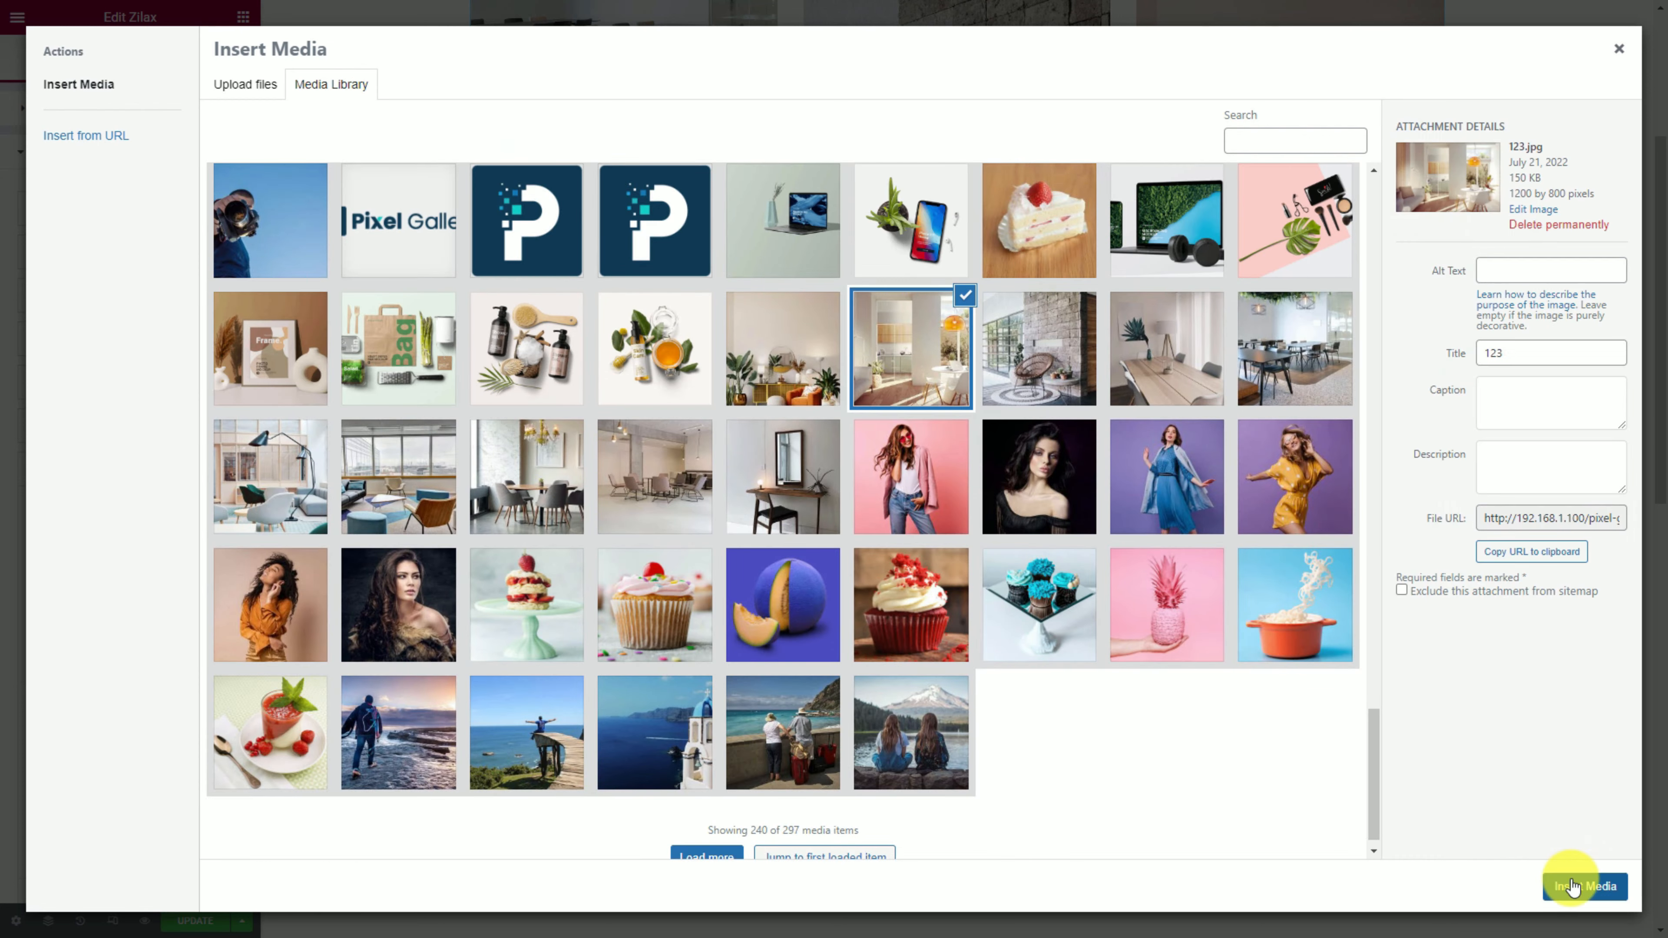
{"action": "left_click", "coordinate": [1583, 886]}
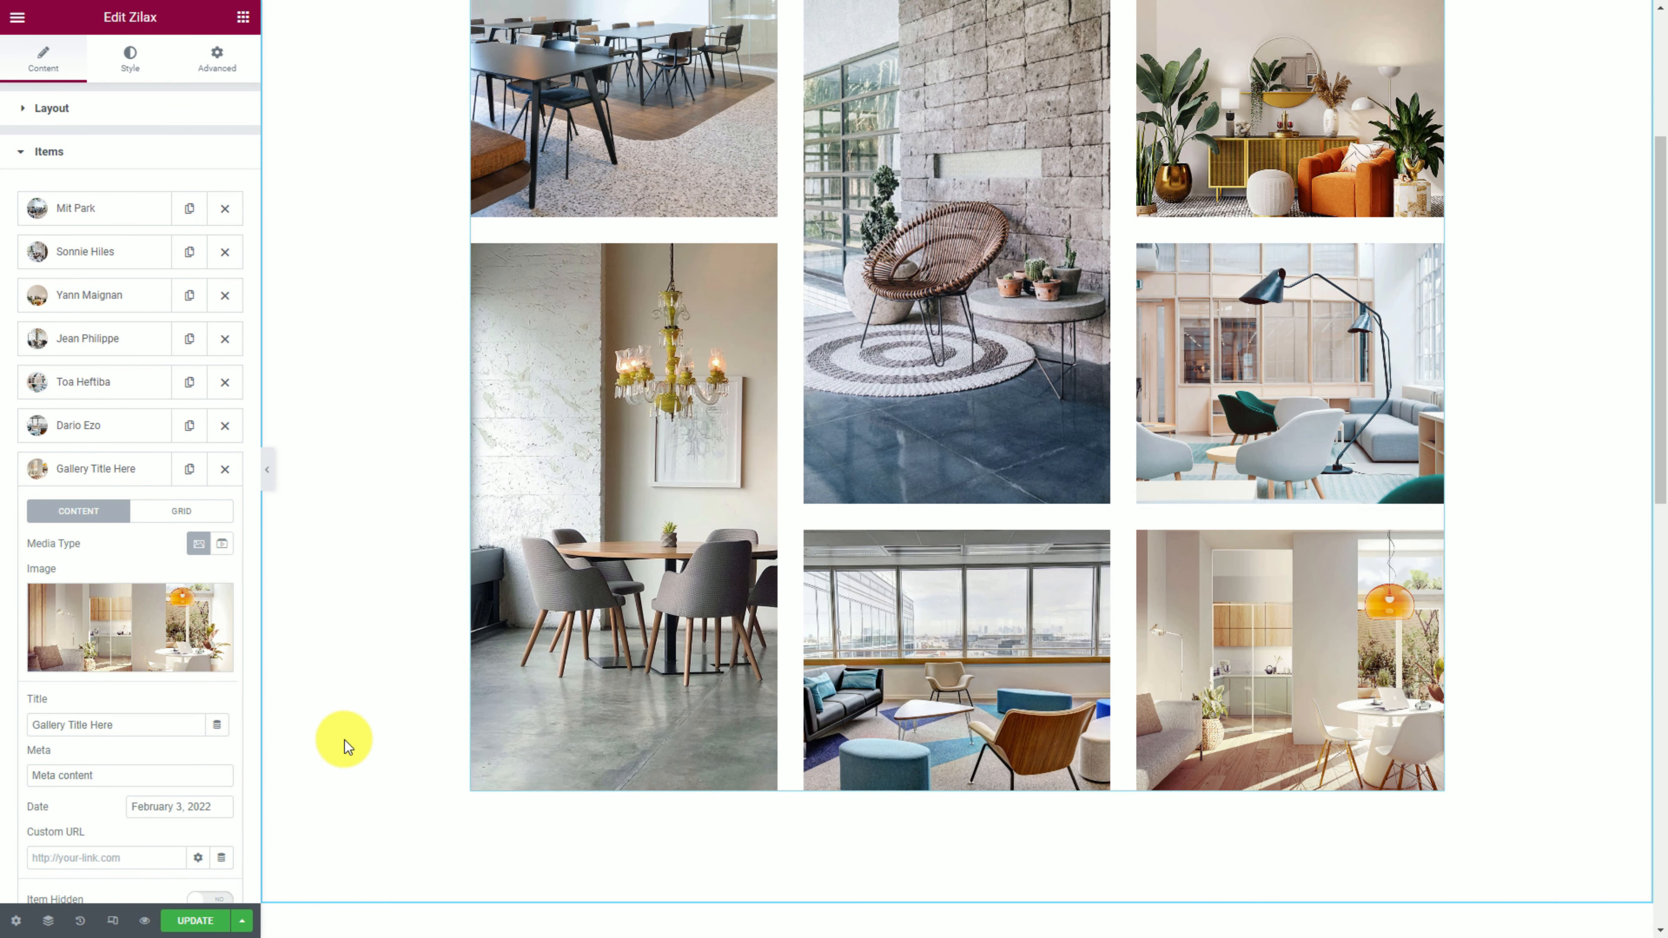
Review the seven-tile masonry grid in the preview and collapse the last item's settings.
{"action": "scroll", "coordinate": [361, 762], "scroll_direction": "up", "scroll_amount": 3}
{"action": "scroll", "coordinate": [353, 764], "scroll_direction": "down", "scroll_amount": 2}
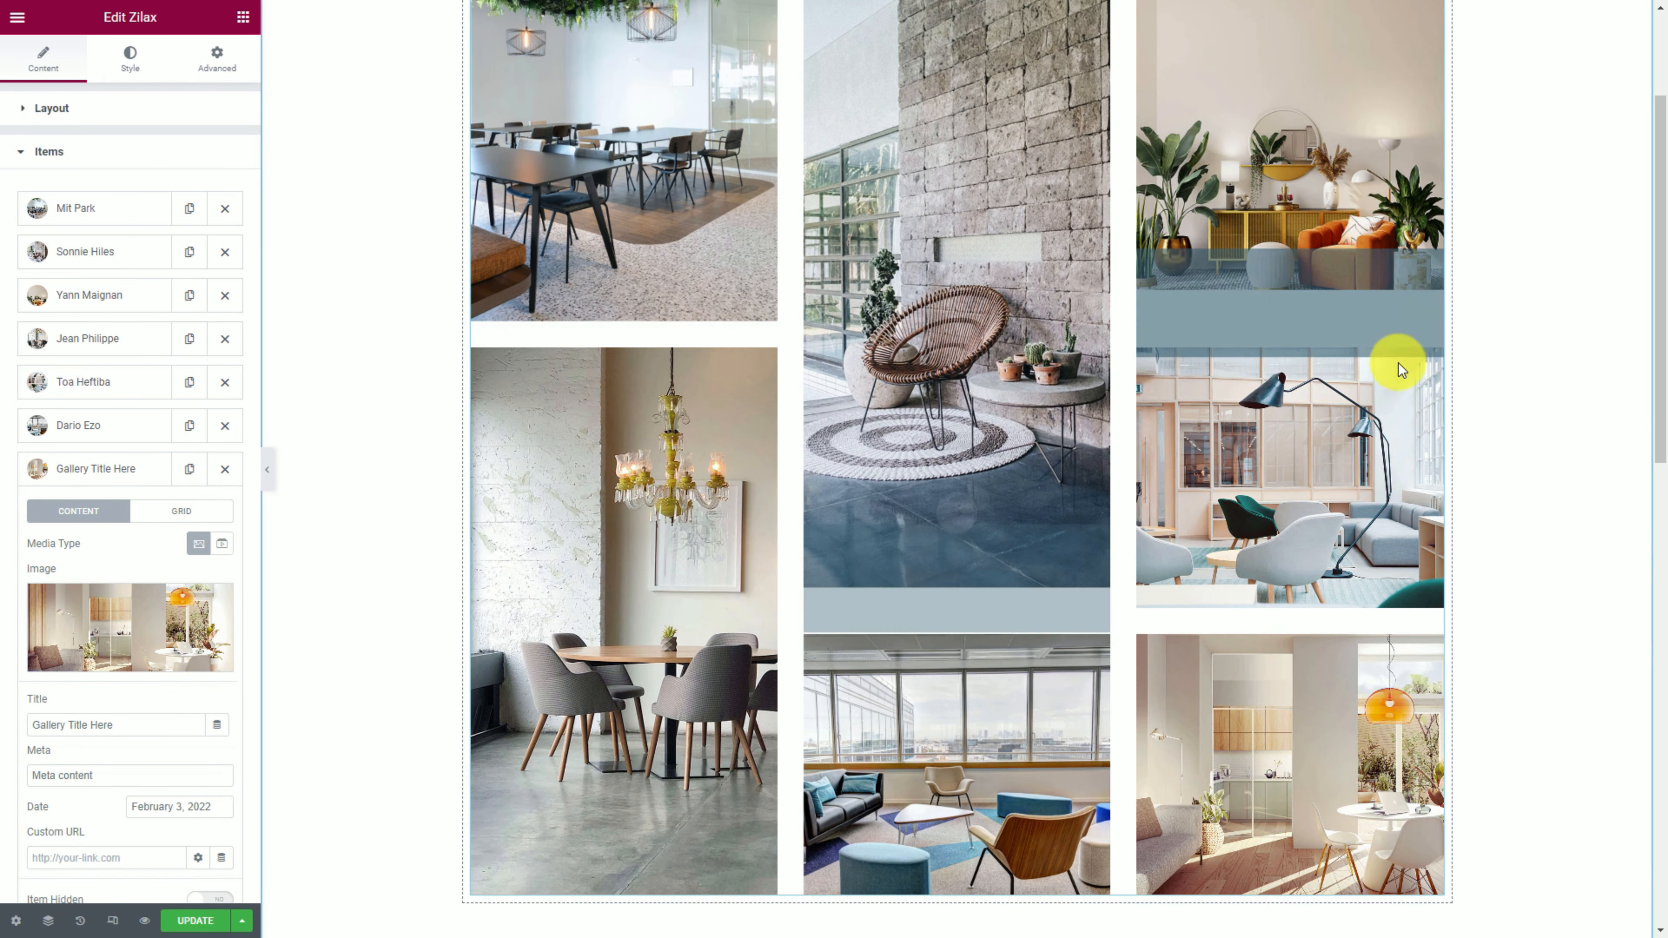
{"action": "scroll", "coordinate": [1397, 570], "scroll_direction": "down", "scroll_amount": 6}
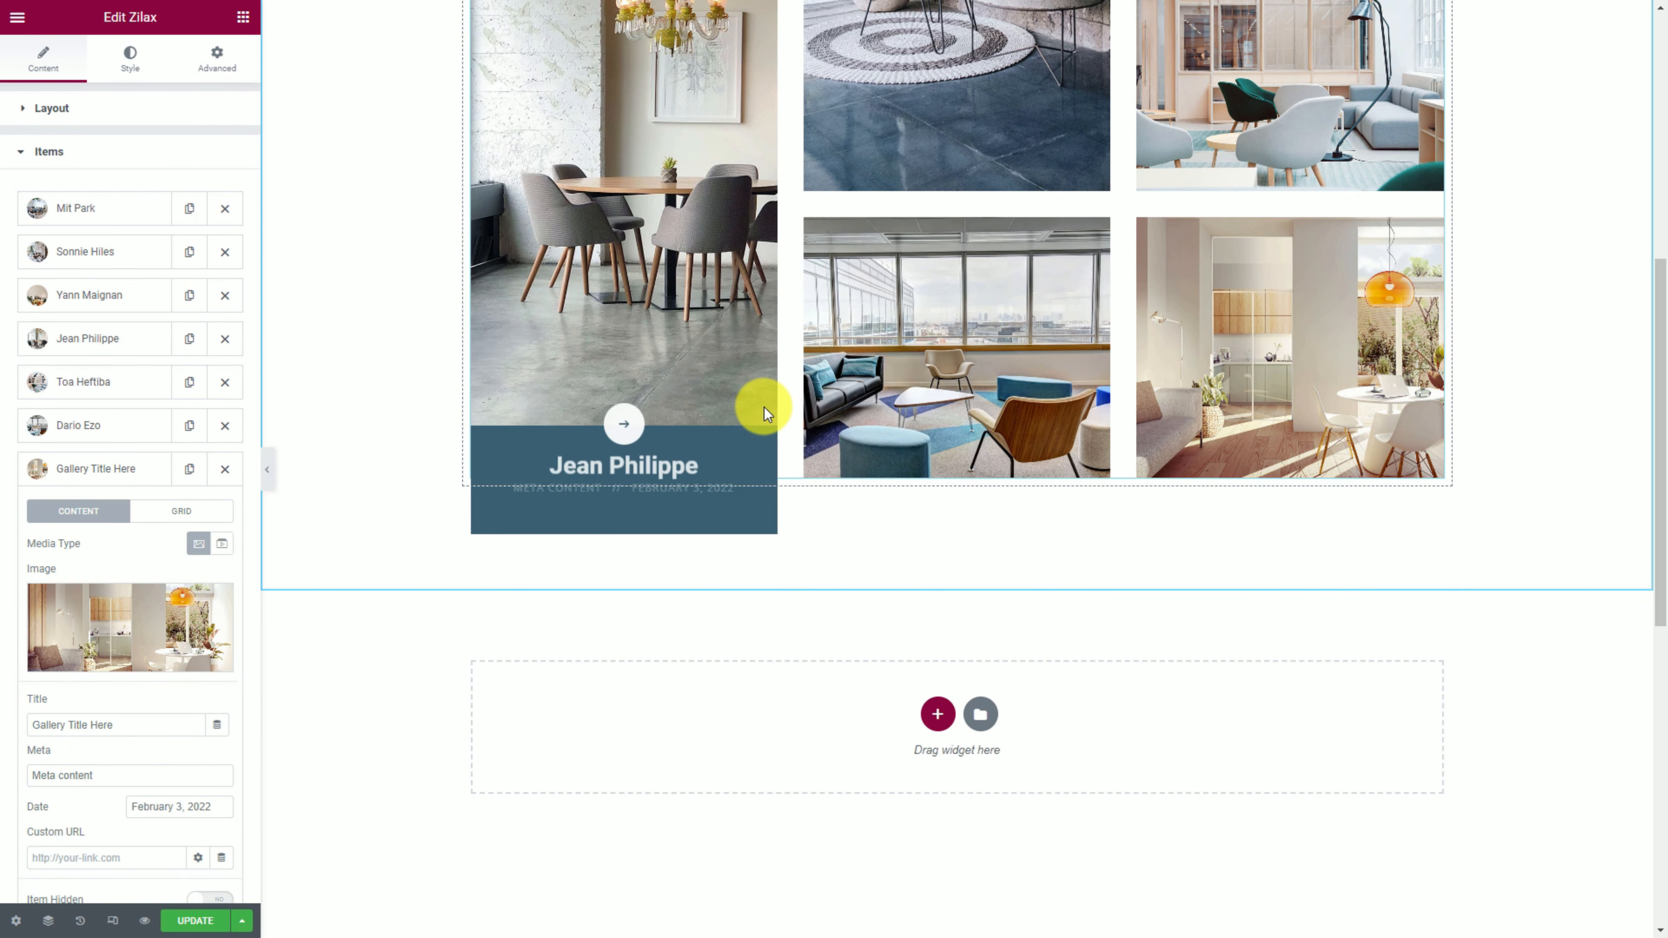
{"action": "scroll", "coordinate": [409, 665], "scroll_direction": "up", "scroll_amount": 3}
{"action": "left_click", "coordinate": [136, 471]}
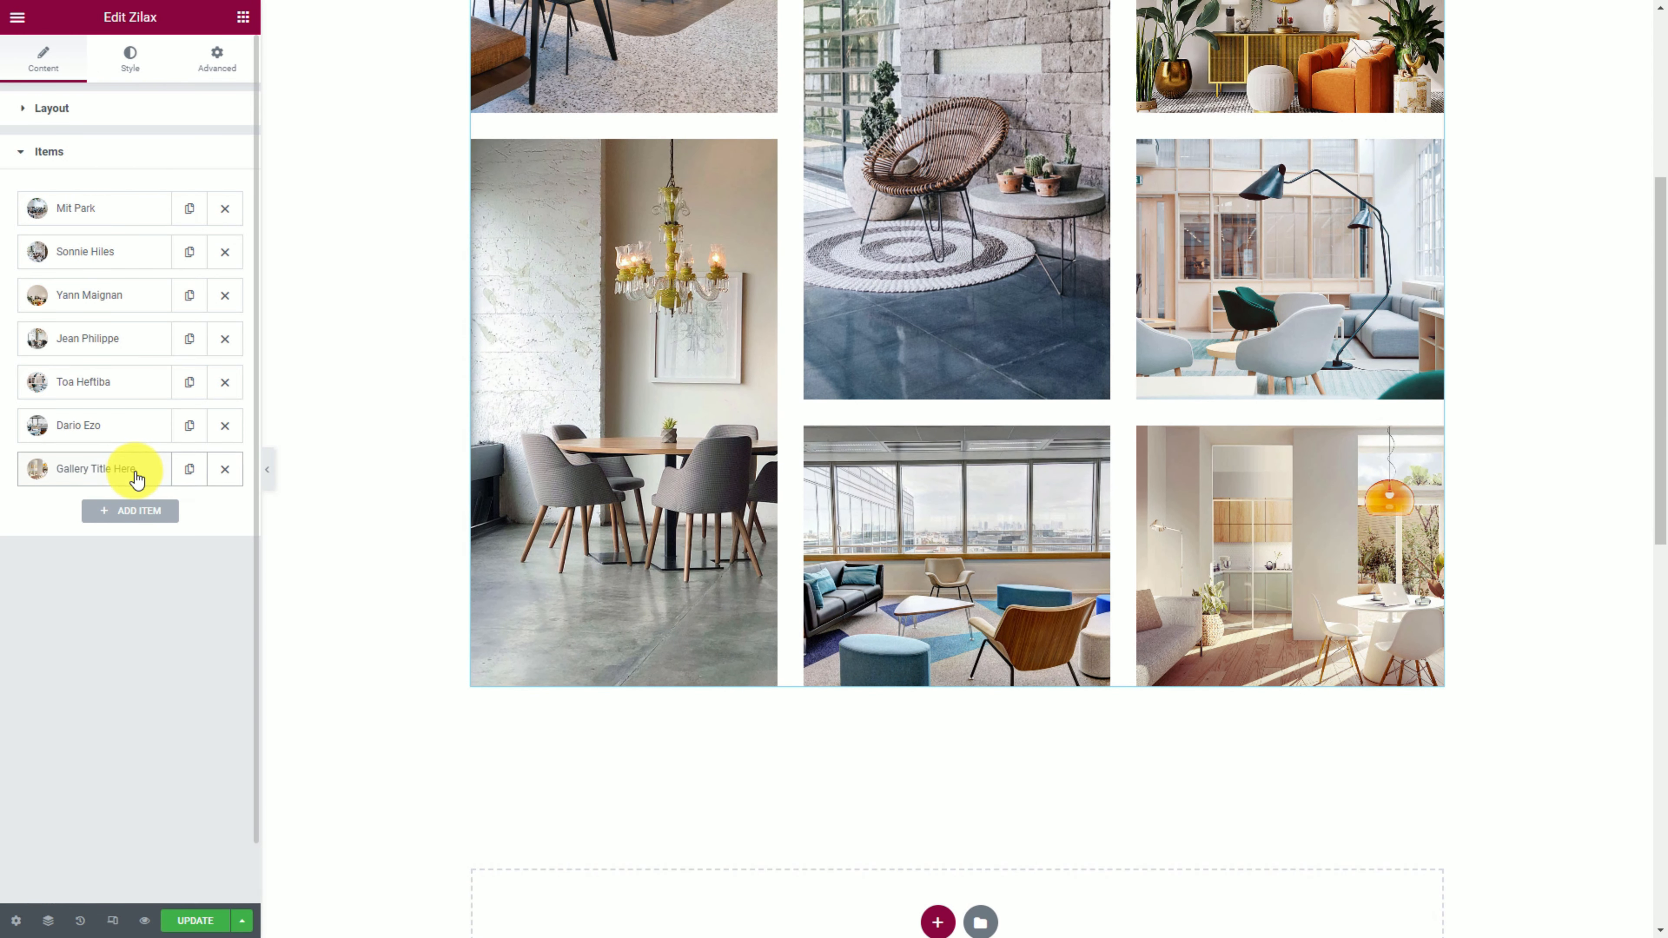
Give the content overlay a Classic background with dark blue color #3D5466.
{"action": "left_click", "coordinate": [135, 68]}
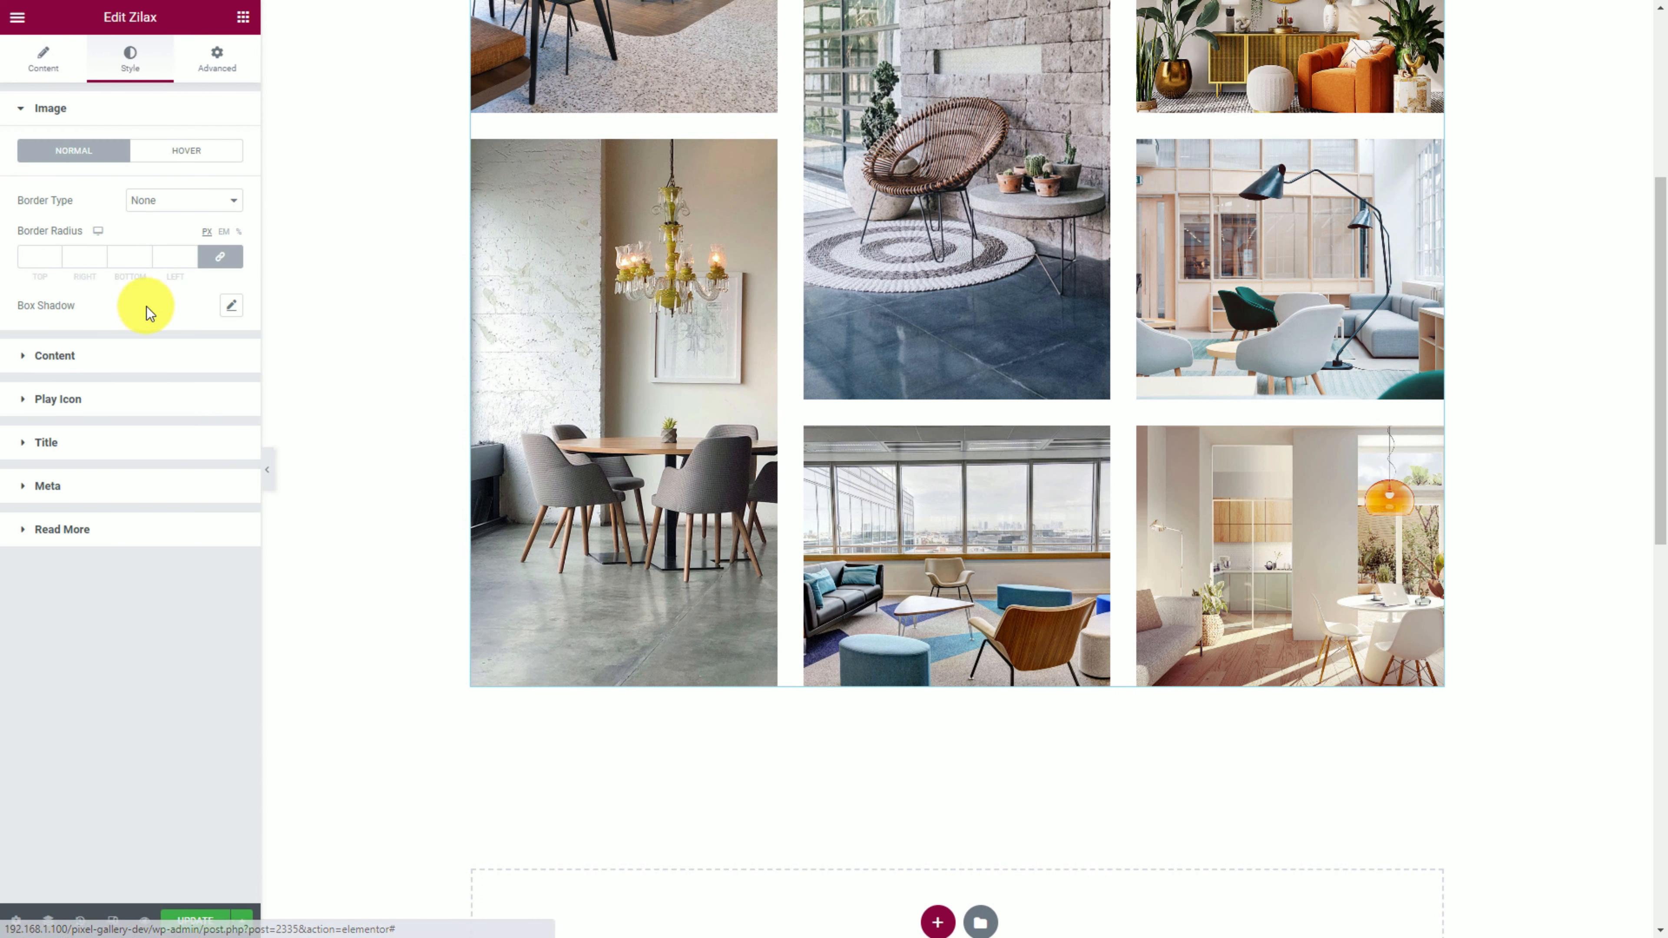
{"action": "left_click", "coordinate": [109, 355]}
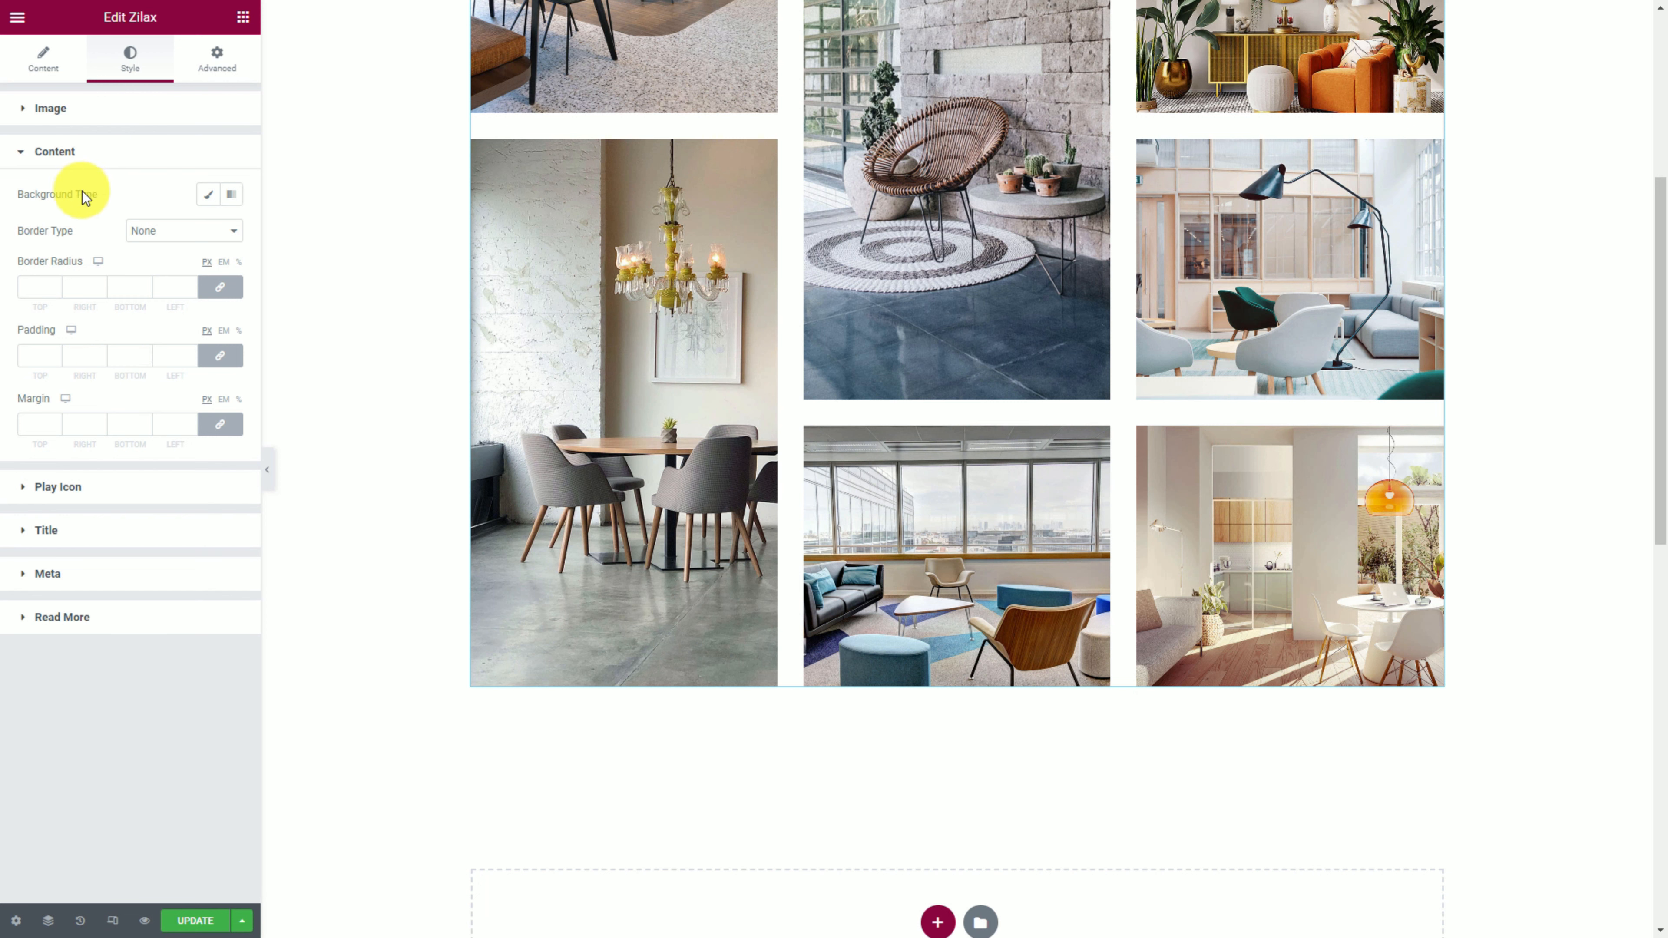
{"action": "left_click", "coordinate": [208, 194]}
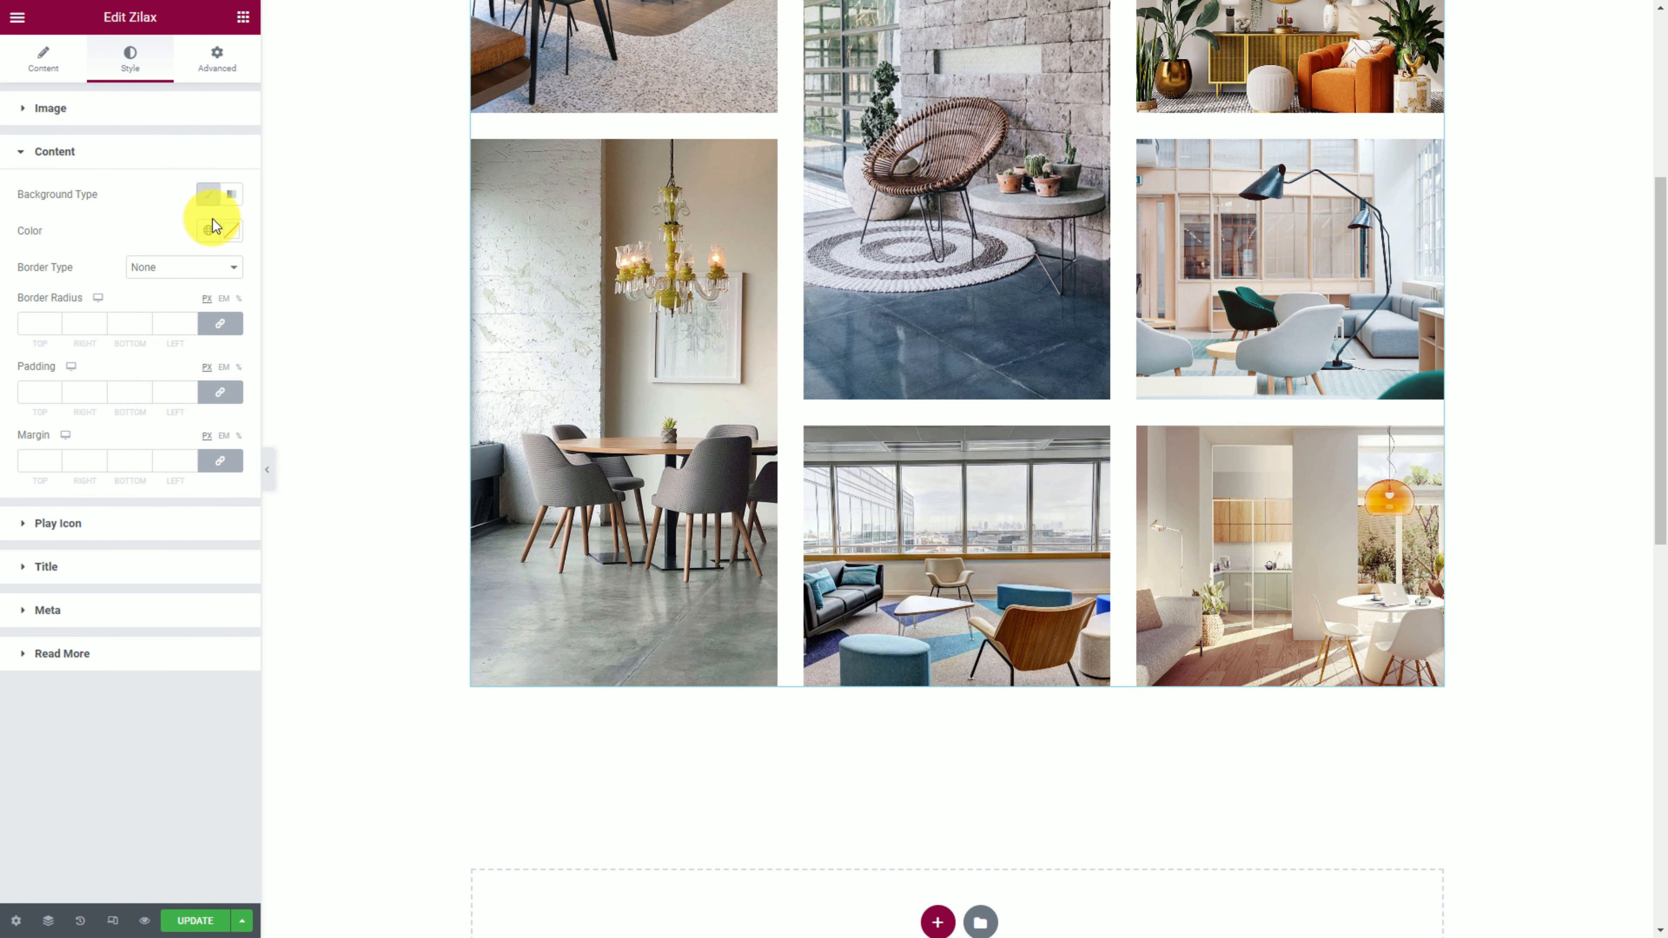
{"action": "left_click", "coordinate": [231, 231]}
{"action": "left_click", "coordinate": [129, 494]}
{"action": "type", "text": "#3D5466"}
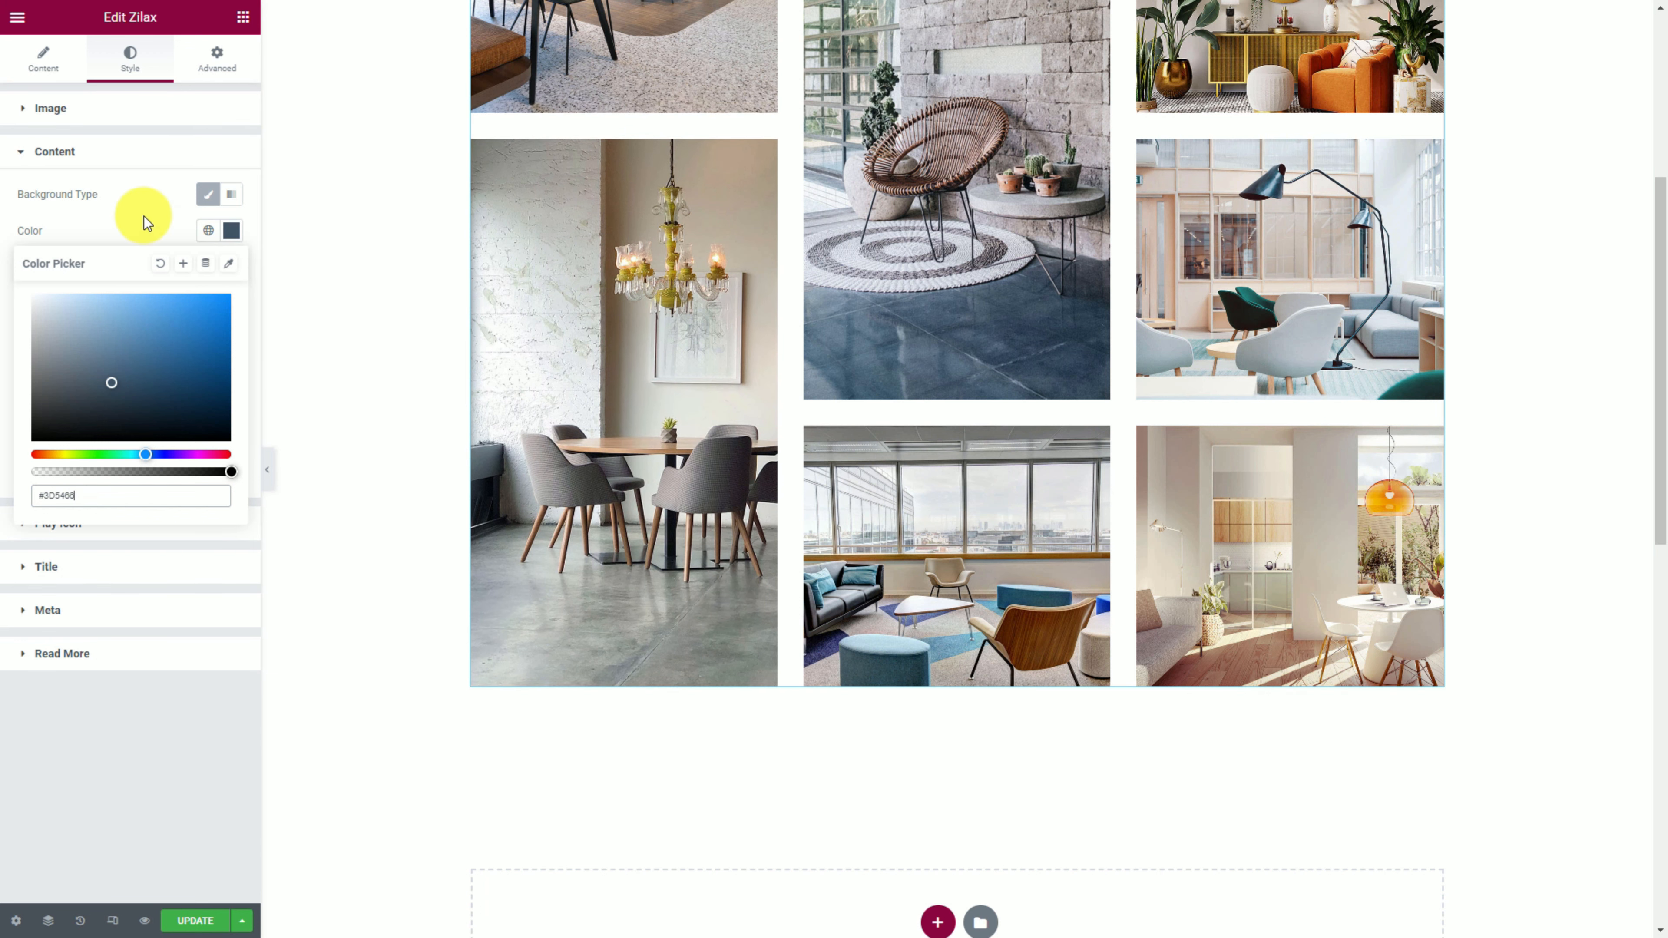
{"action": "left_click", "coordinate": [140, 230]}
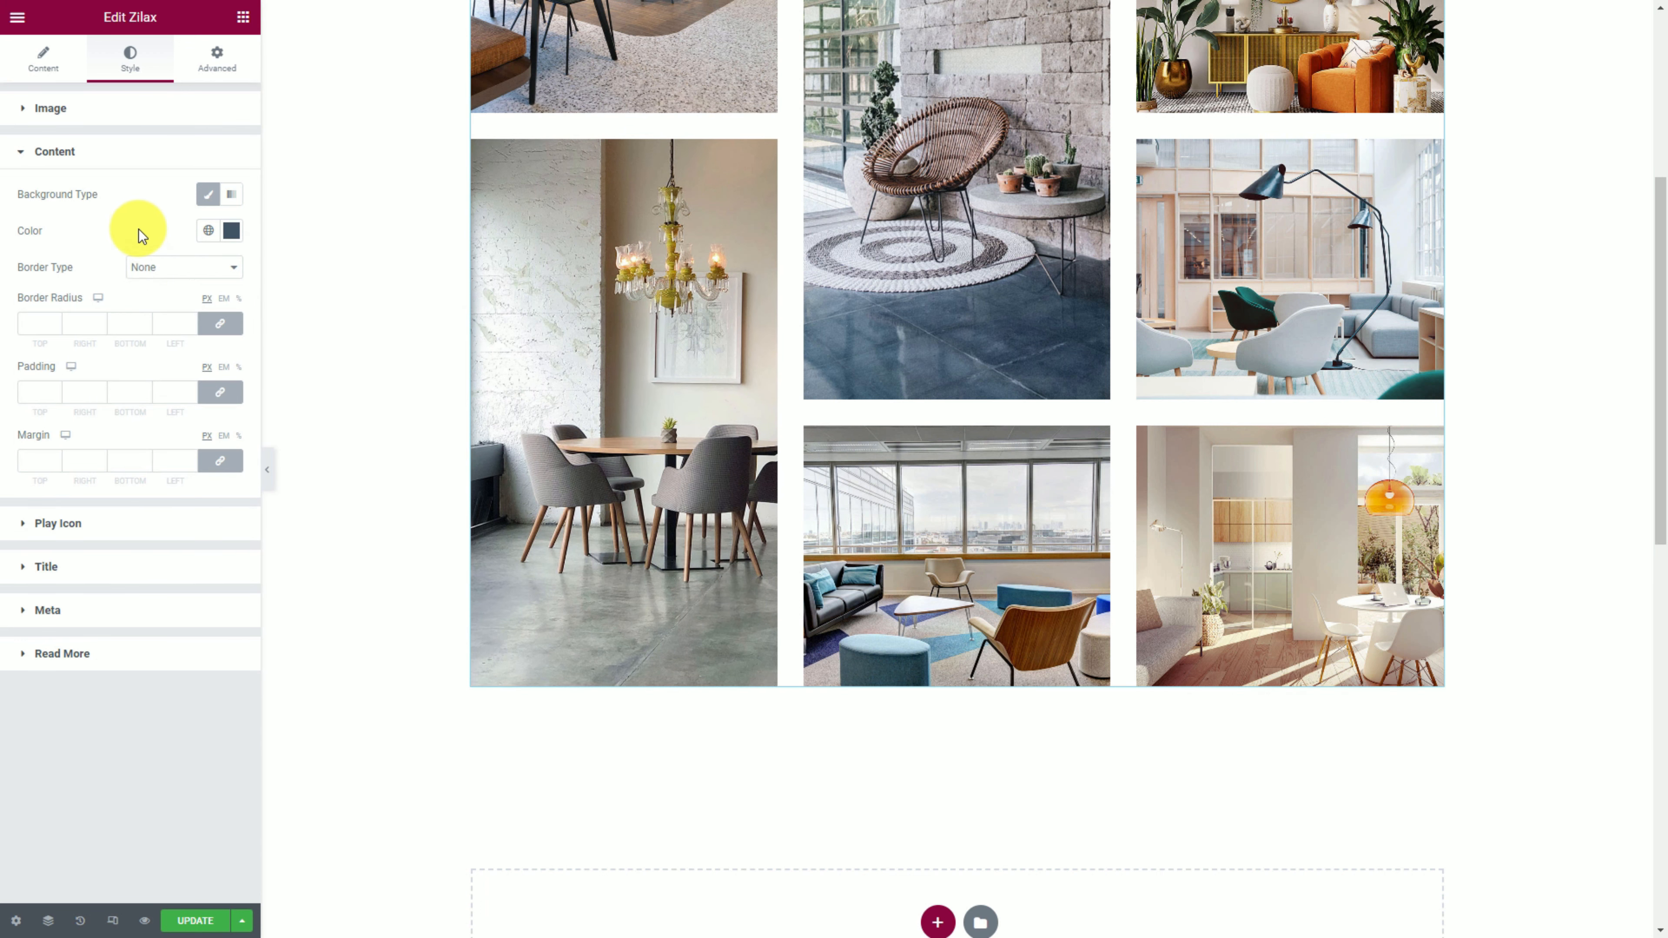
{"action": "left_click", "coordinate": [81, 576]}
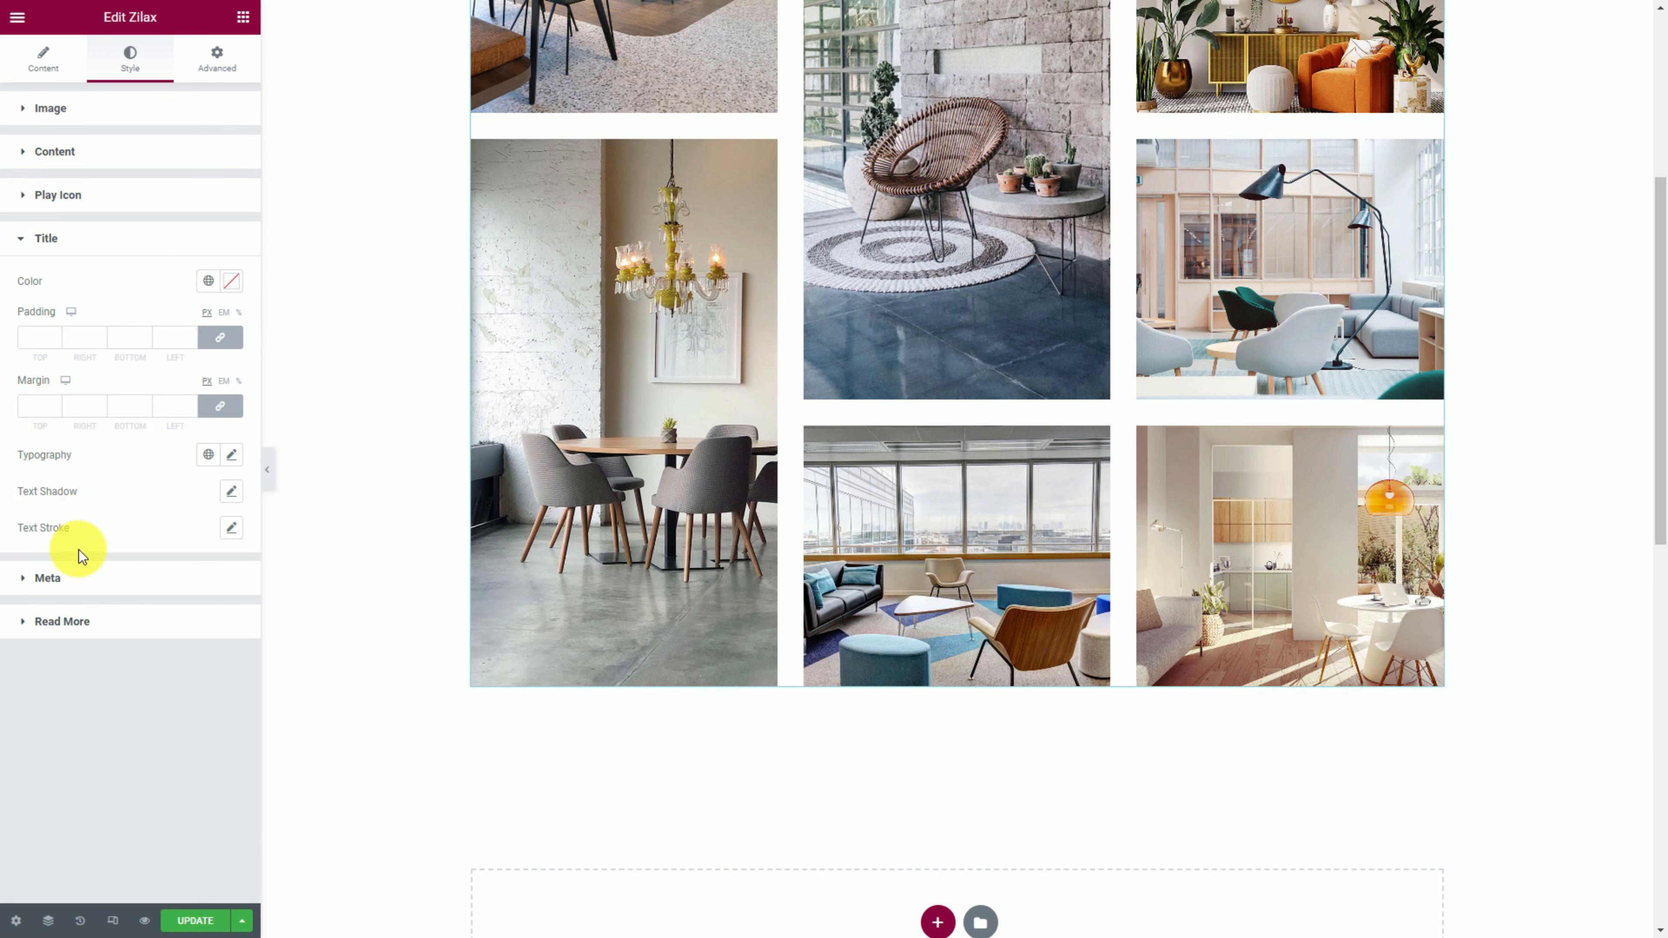
Set the title spacing to 30 px top padding and 15 px bottom margin.
{"action": "left_click", "coordinate": [231, 281]}
{"action": "left_click", "coordinate": [111, 277]}
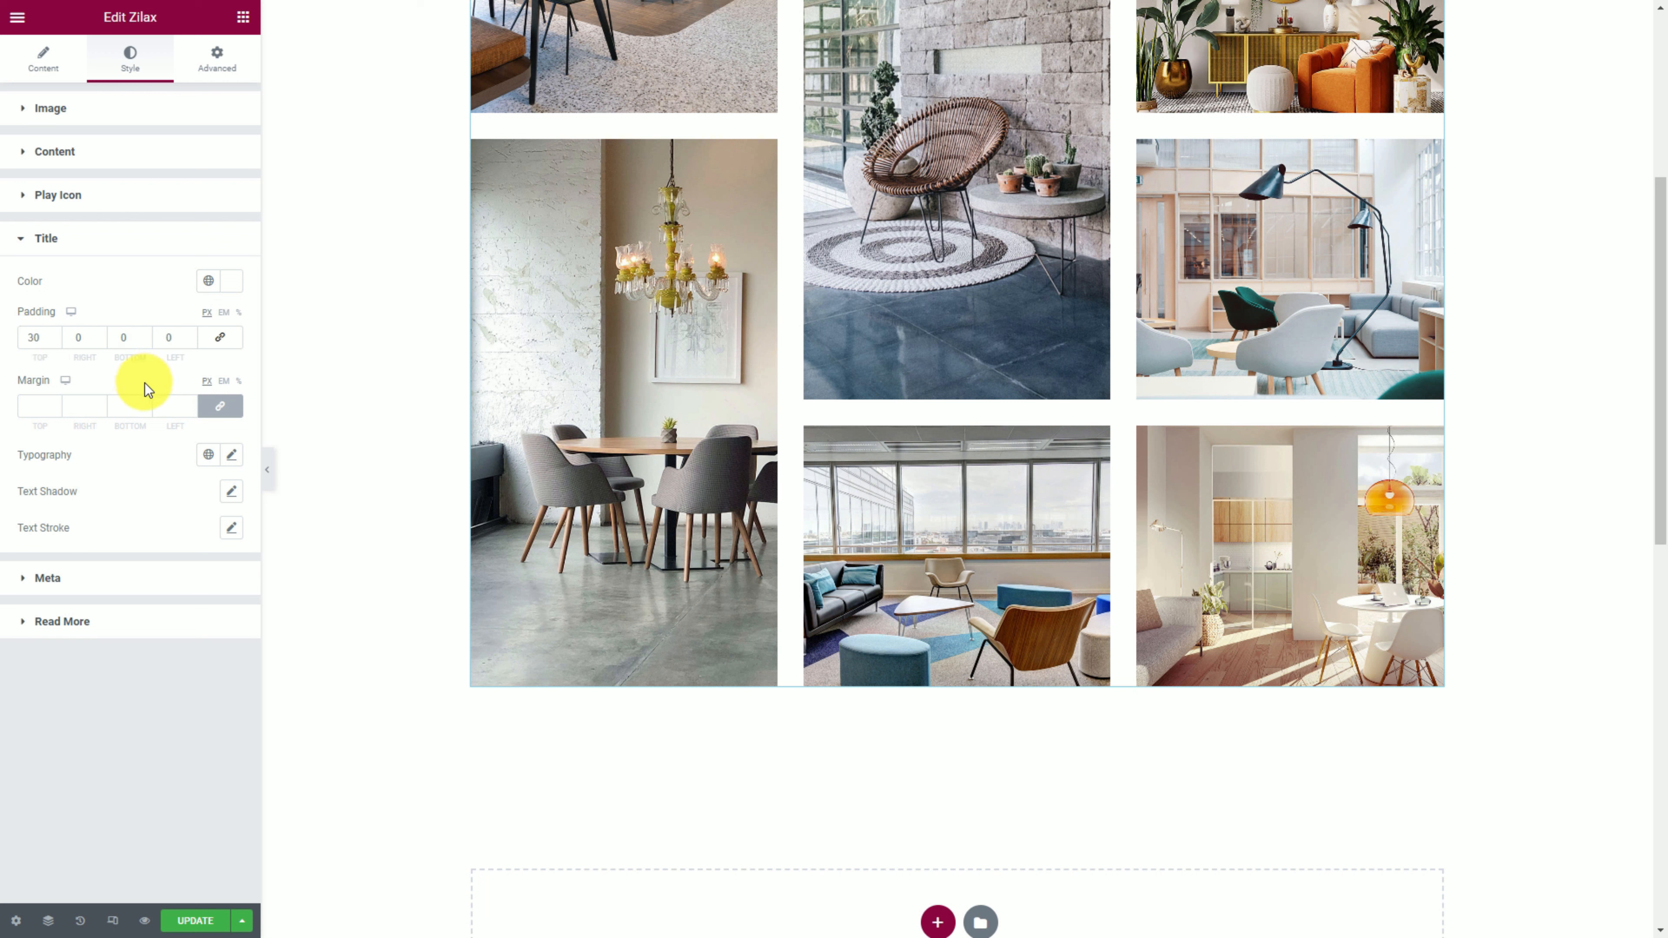
{"action": "left_click", "coordinate": [221, 411]}
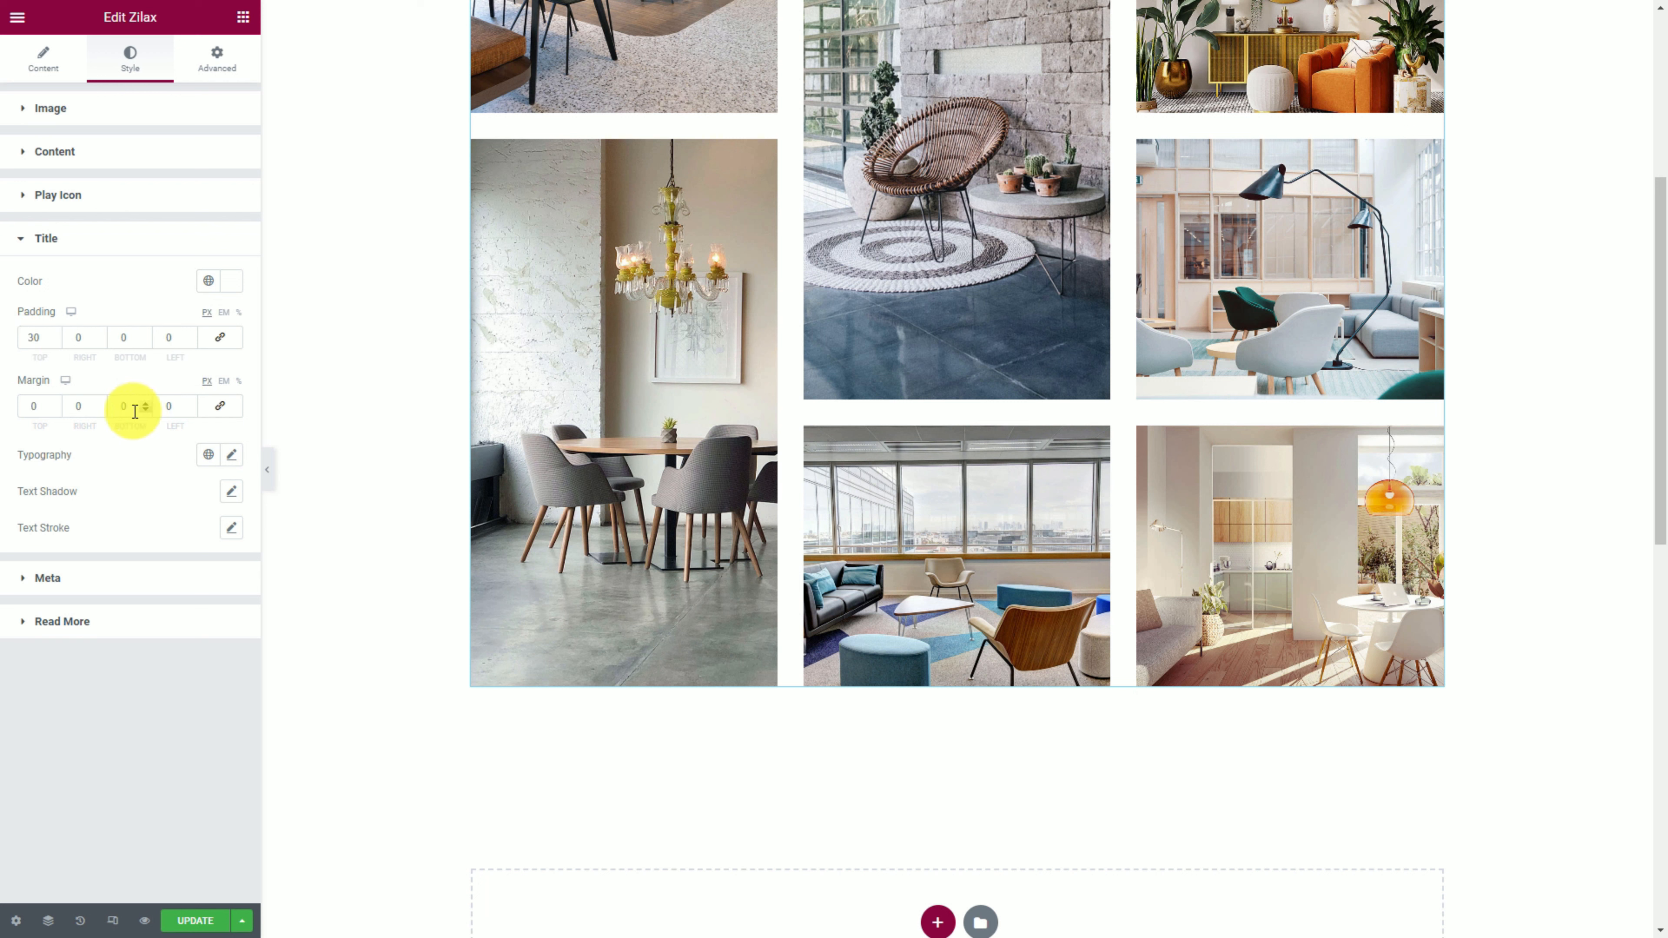
{"action": "mouse_move", "coordinate": [658, 637]}
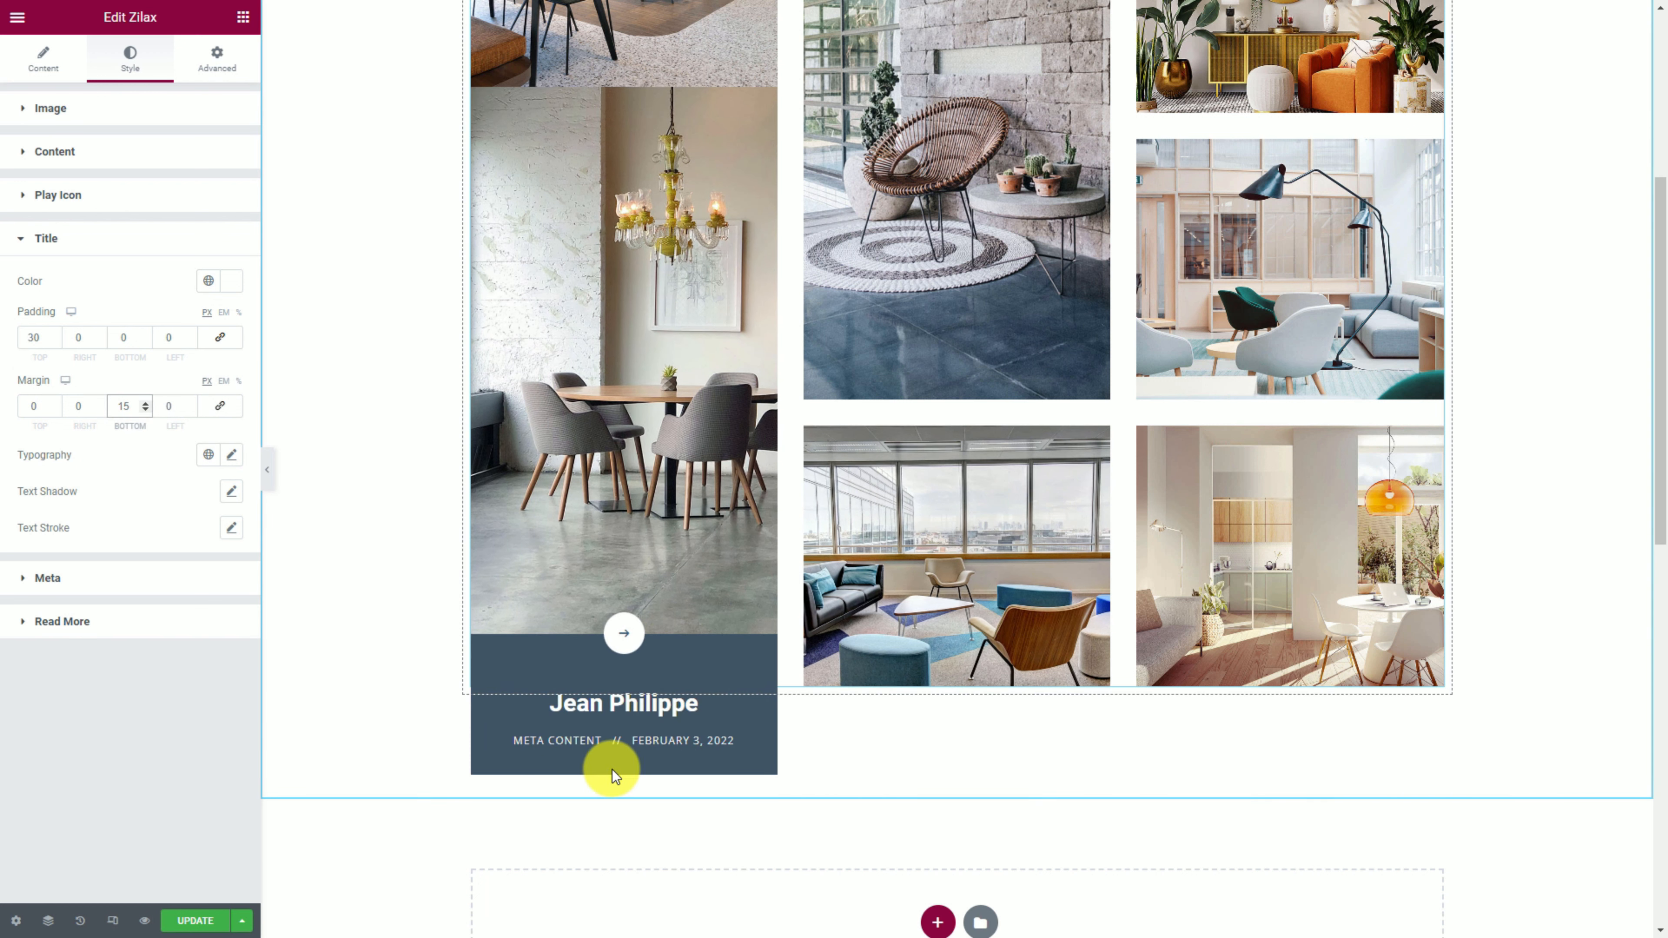
Set the title typography font family to Inter.
{"action": "left_click", "coordinate": [232, 456]}
{"action": "left_click", "coordinate": [170, 548]}
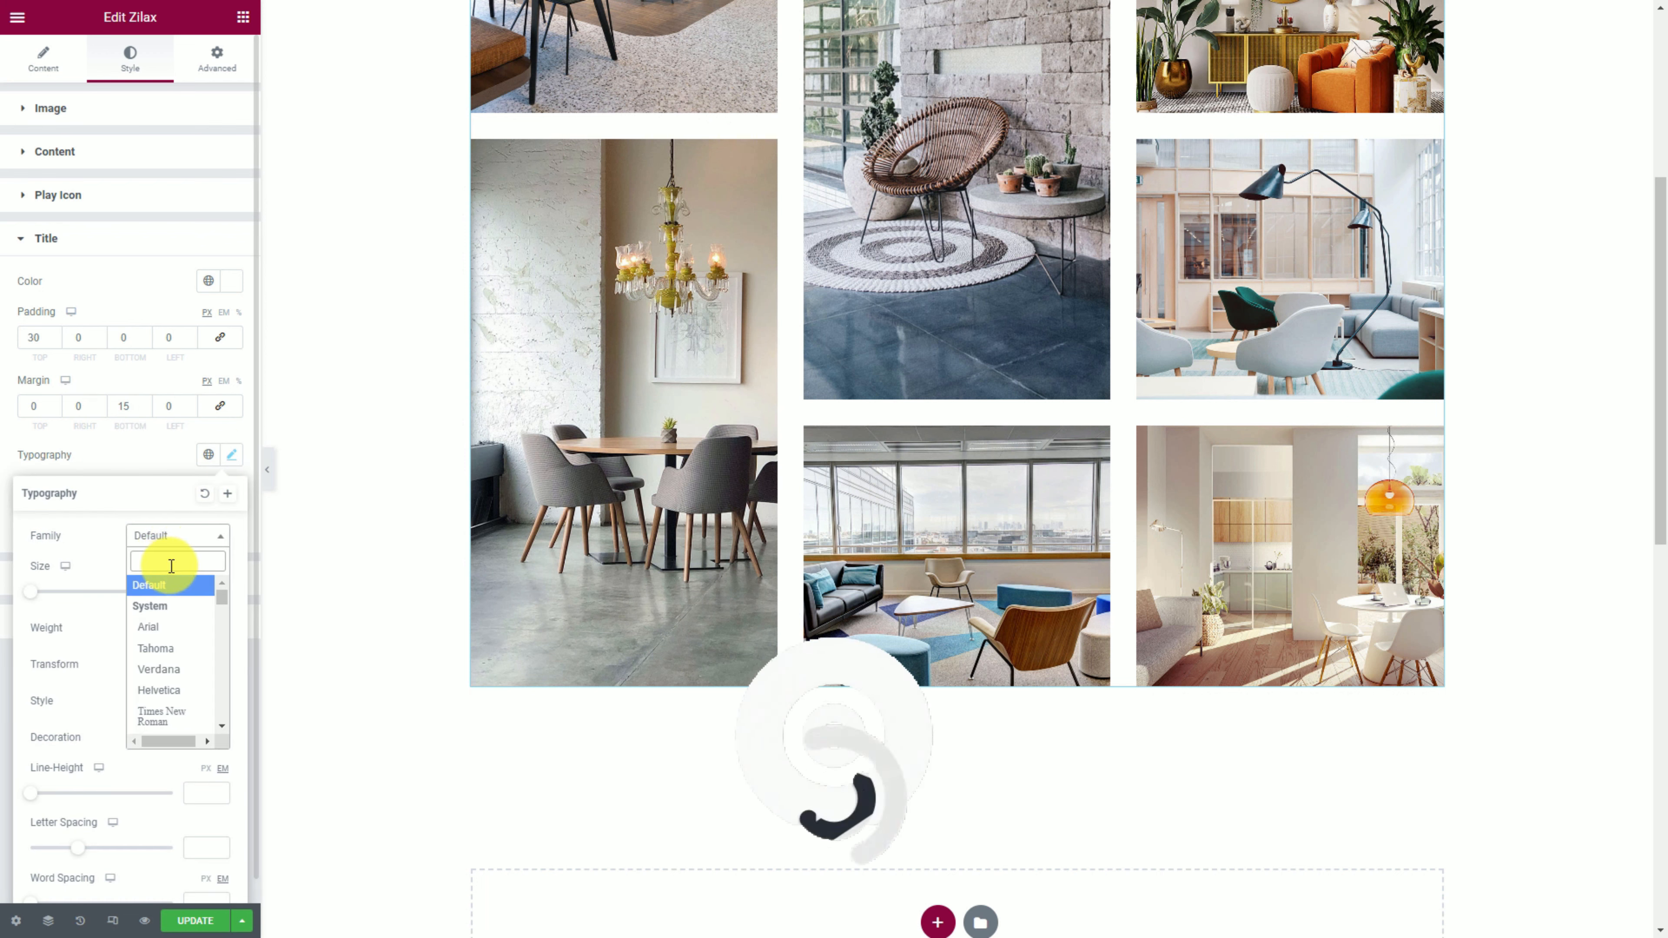
{"action": "type", "text": "in"}
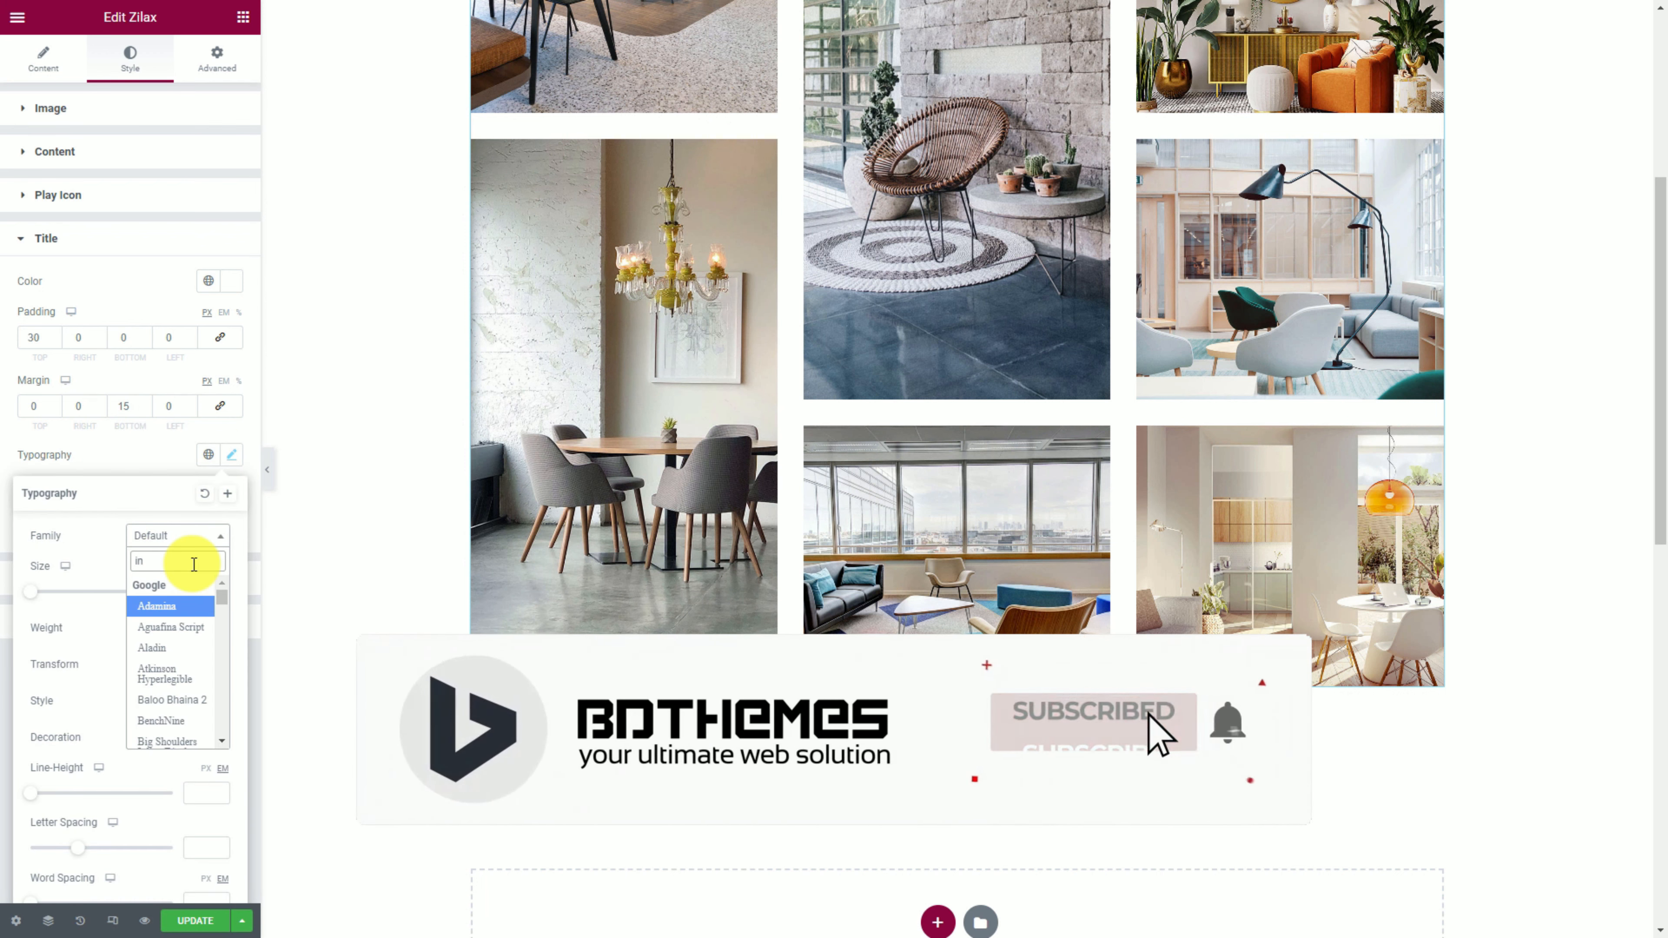
{"action": "type", "text": "ter"}
{"action": "left_click", "coordinate": [145, 605]}
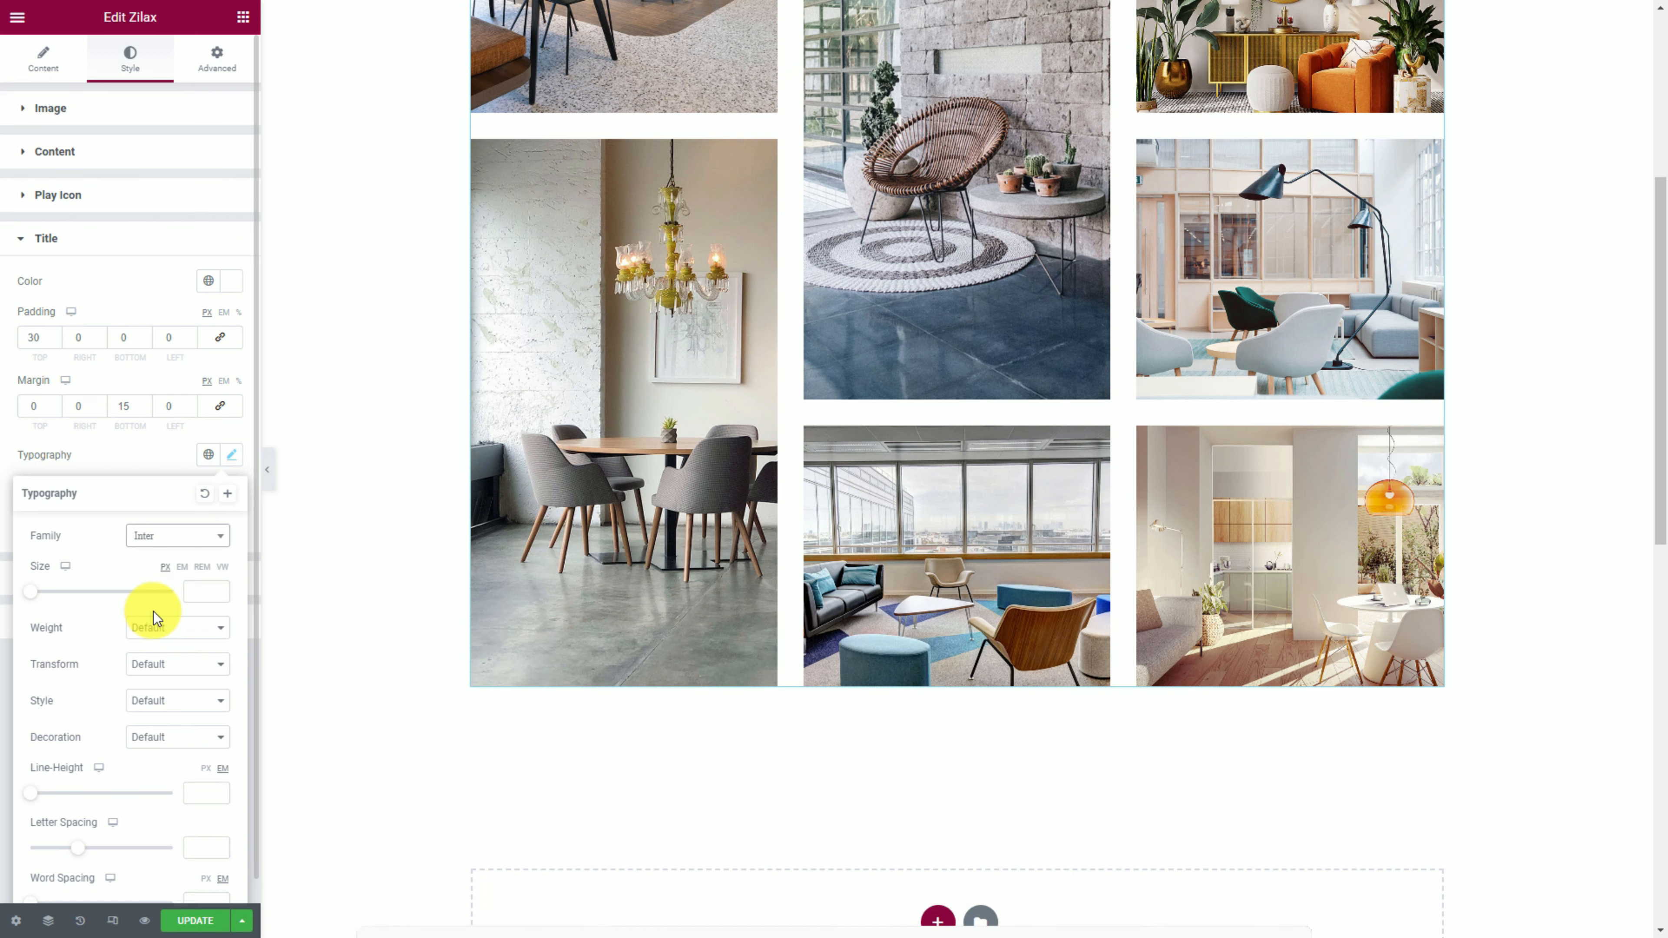
{"action": "left_click", "coordinate": [134, 451]}
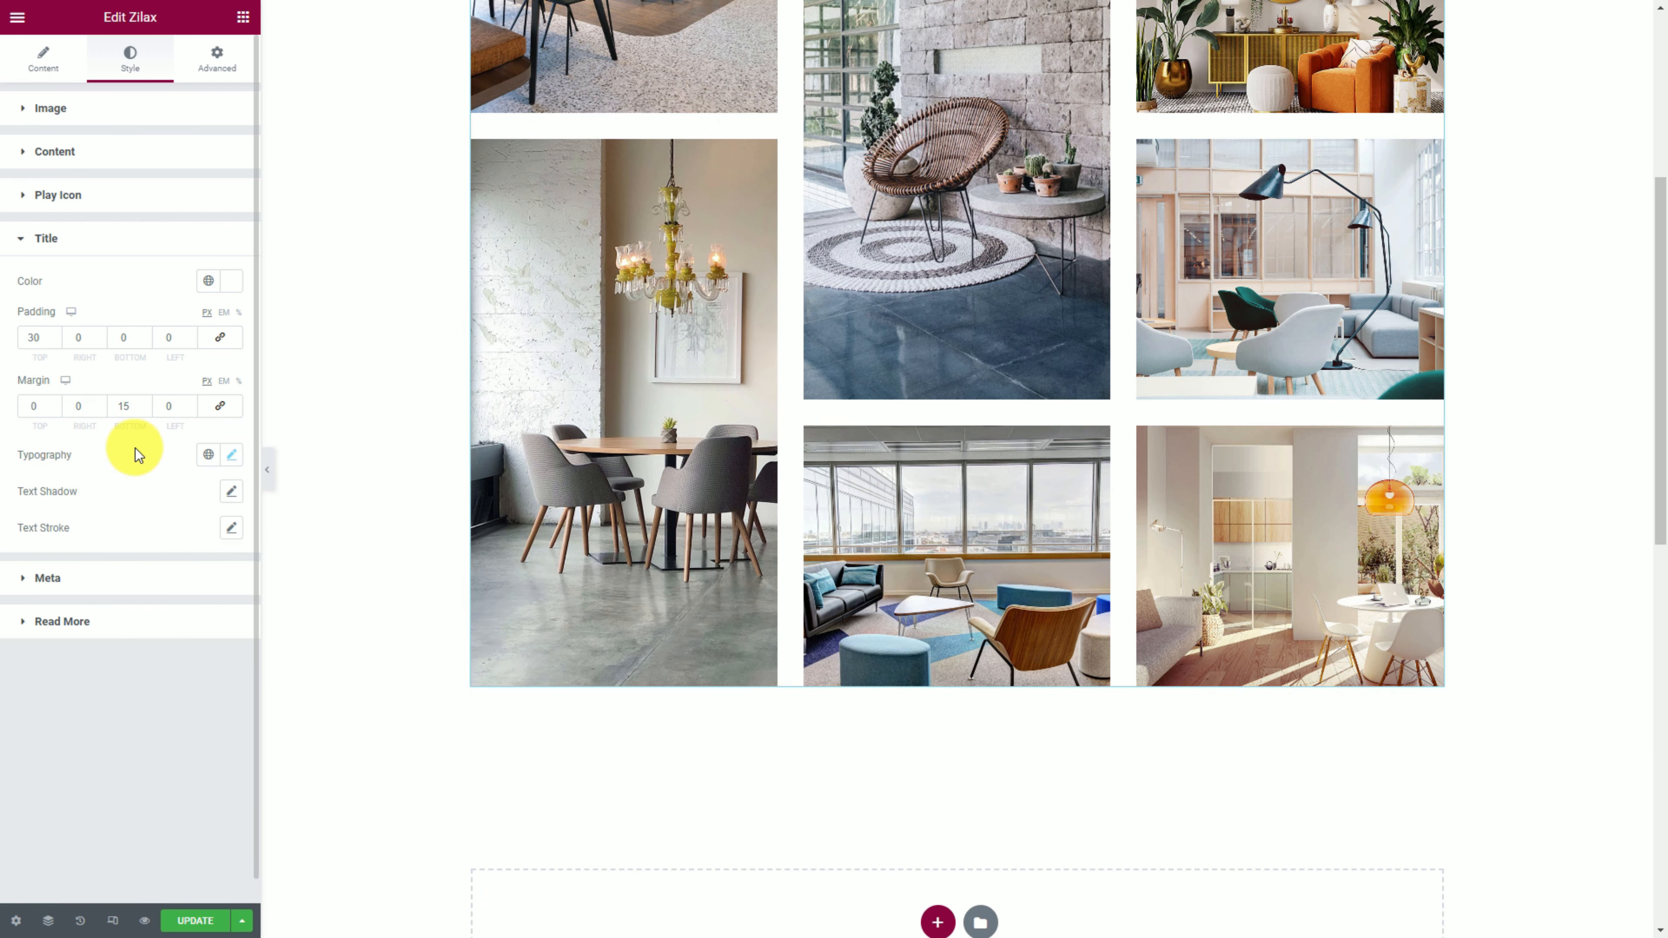
Give the Read More button a Classic #3D5466 background.
{"action": "left_click", "coordinate": [136, 632]}
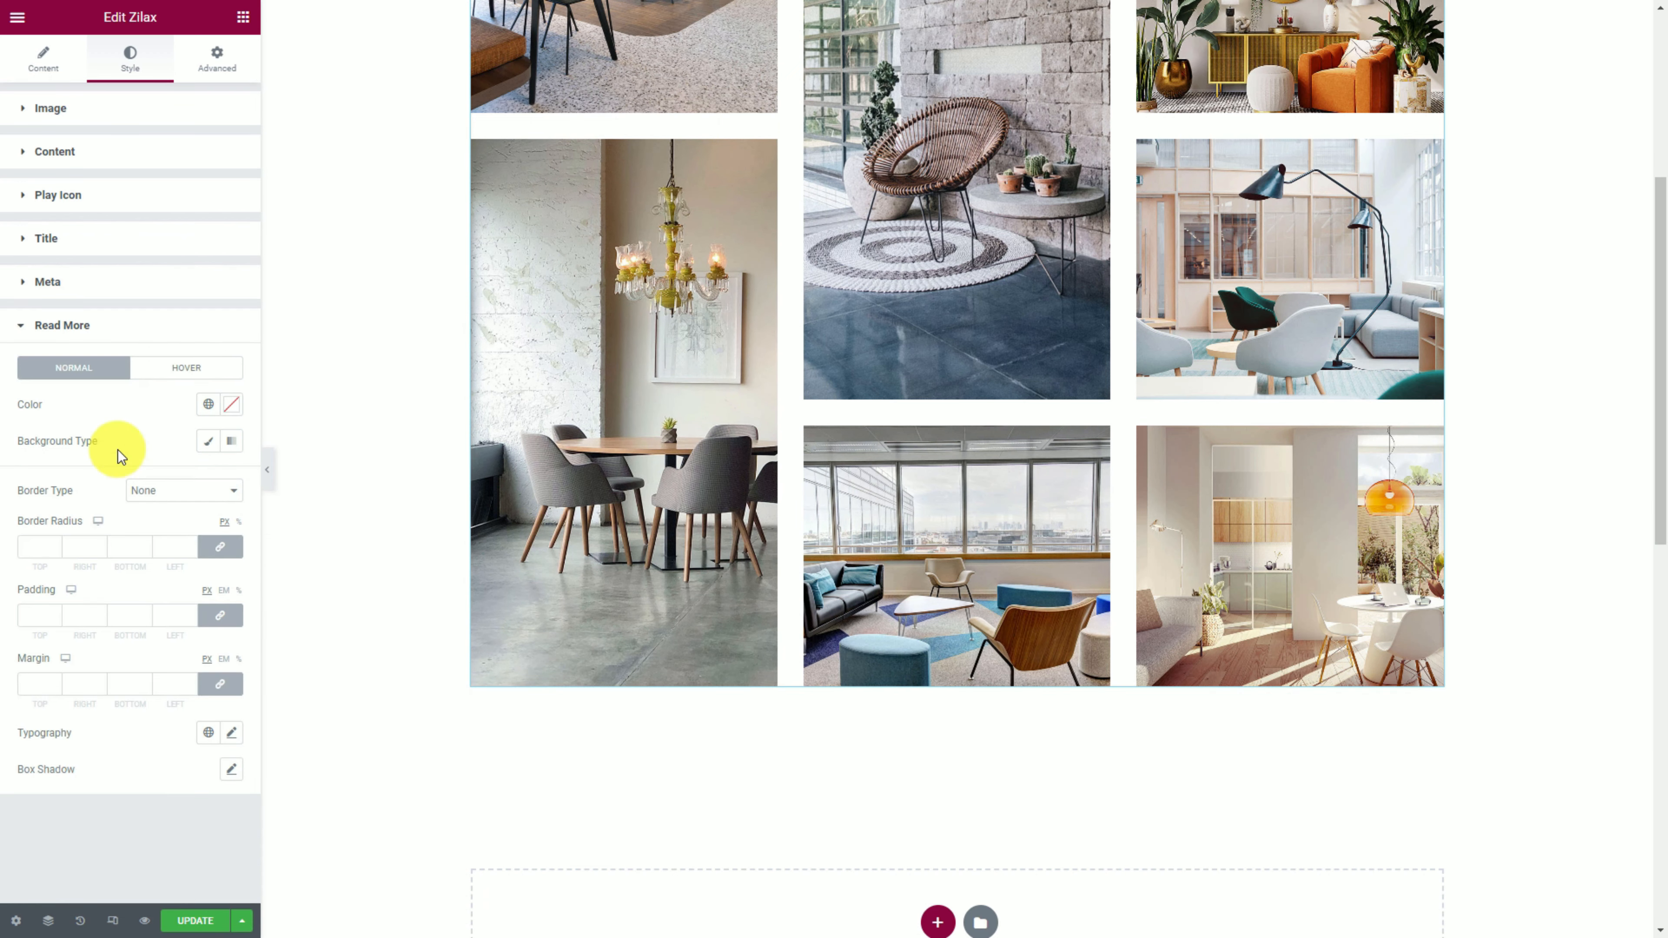
{"action": "left_click", "coordinate": [214, 442]}
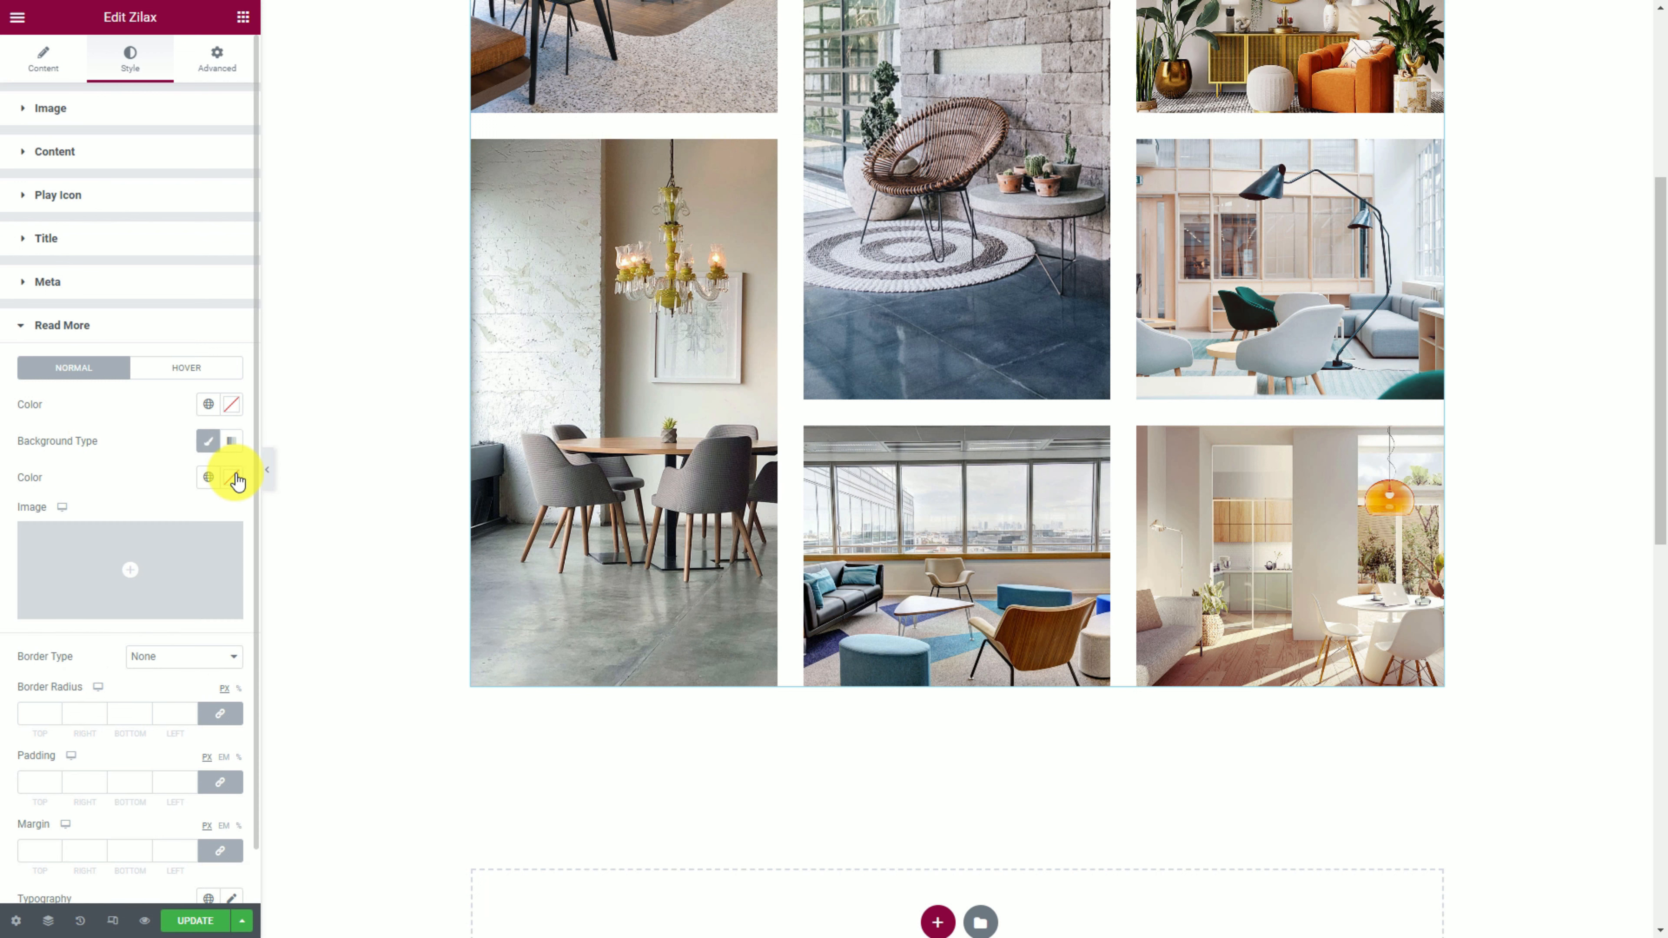
{"action": "left_click", "coordinate": [231, 477]}
{"action": "type", "text": "#3D5466"}
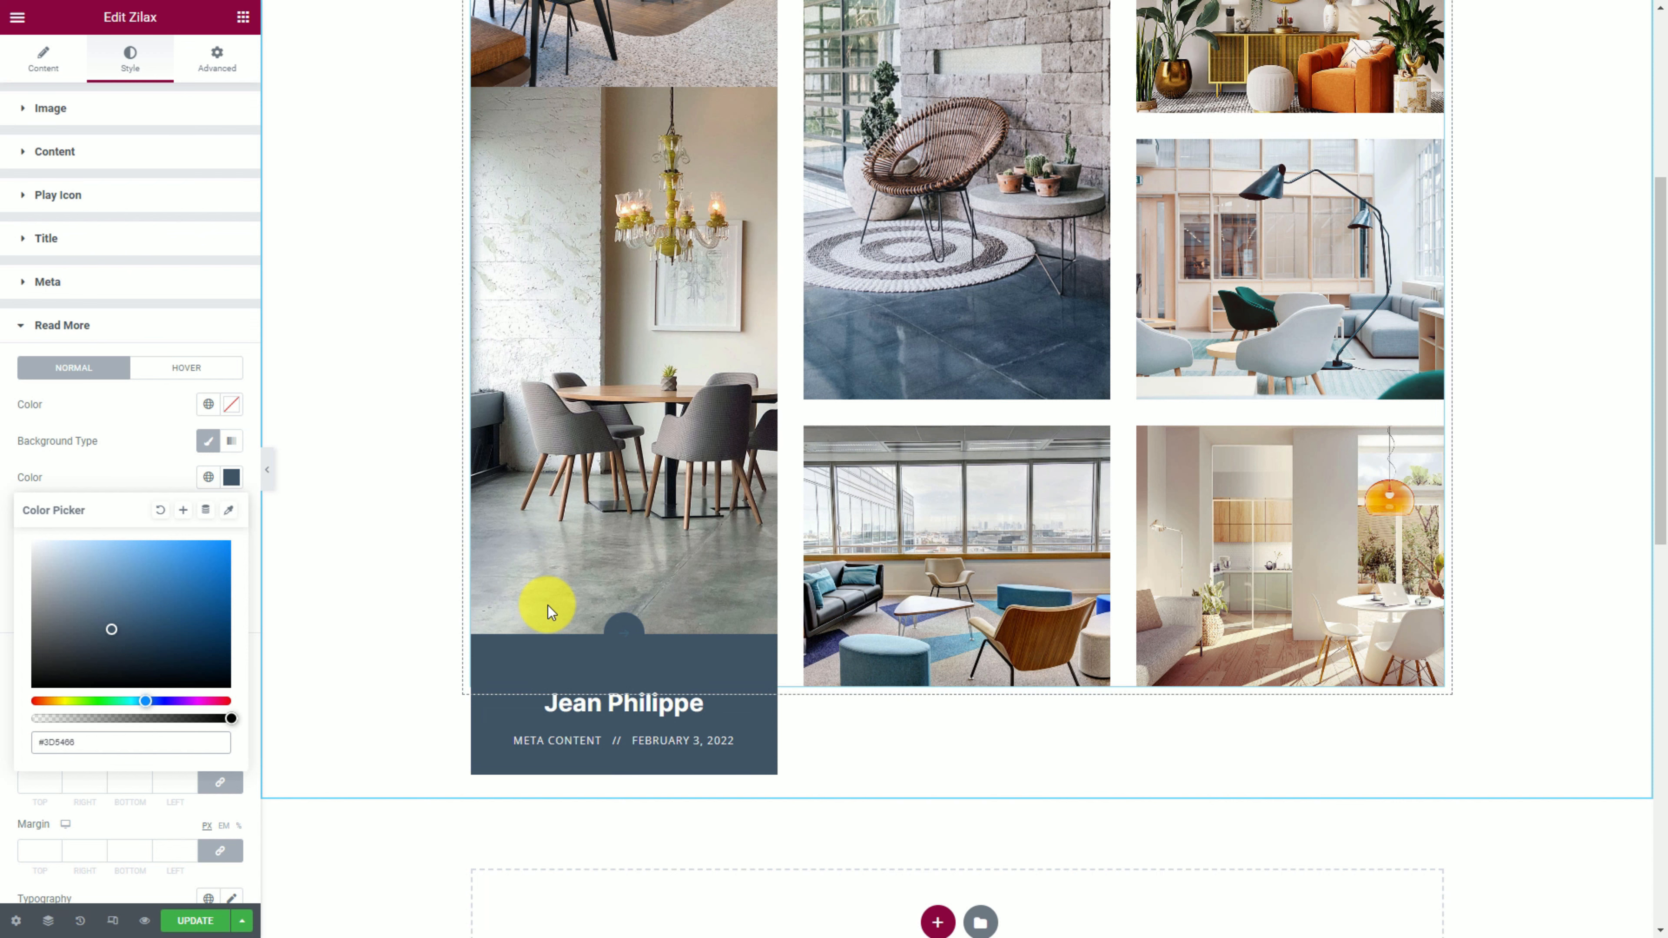
{"action": "left_click", "coordinate": [141, 475]}
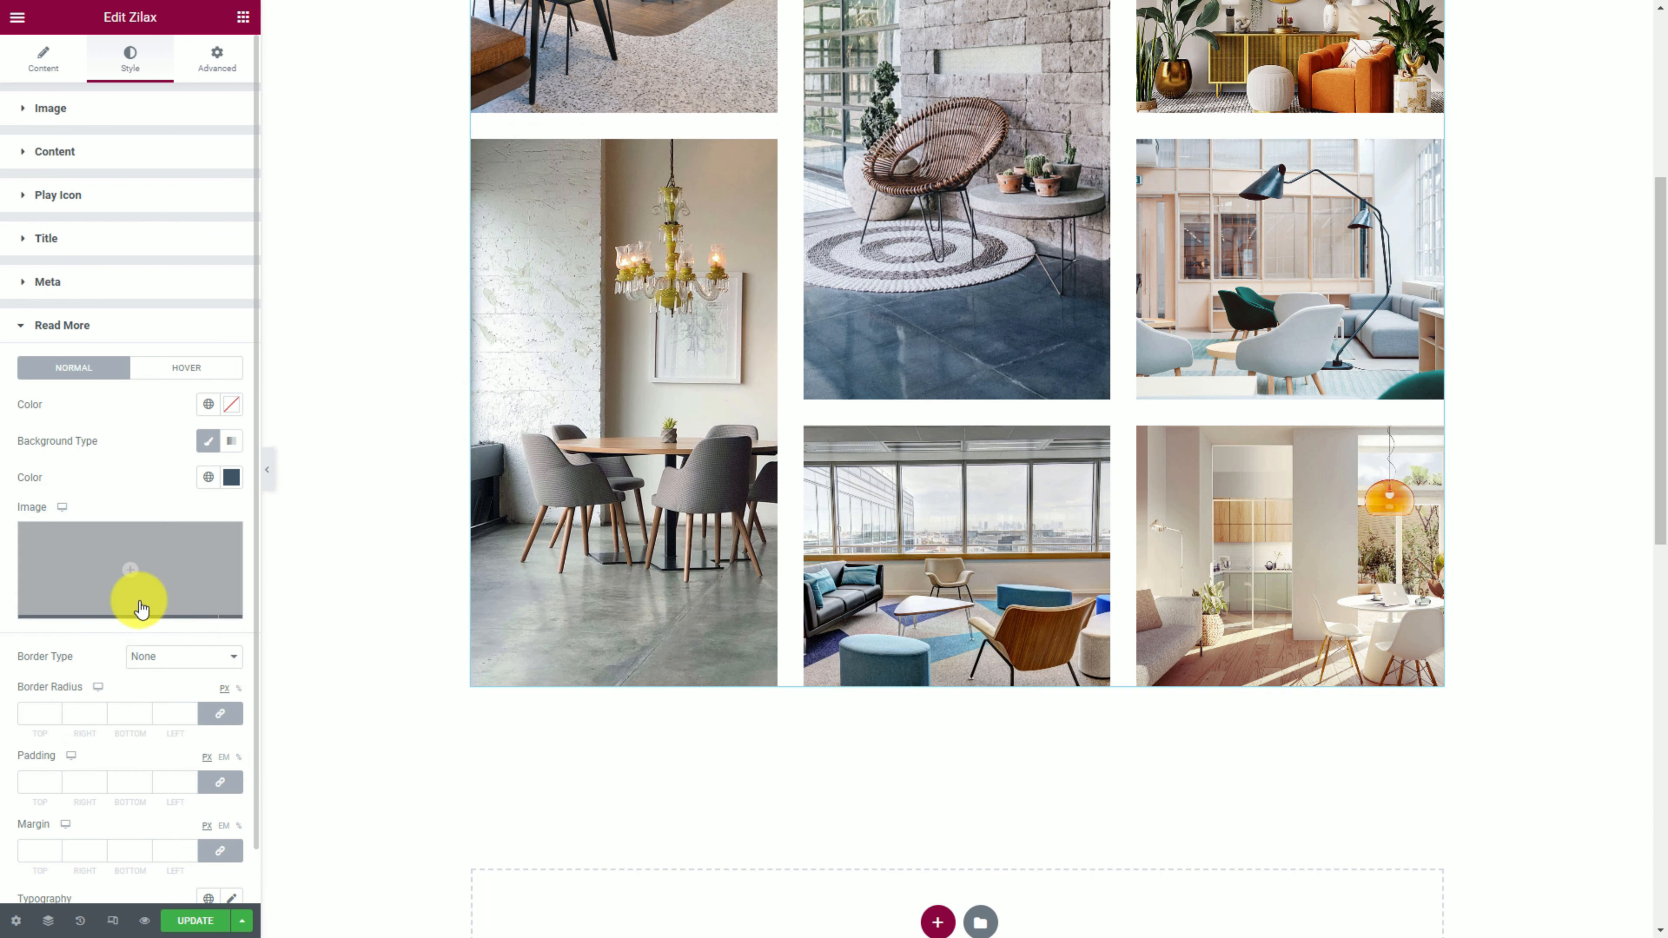
Give the Read More button a solid 2 px white border and white text.
{"action": "left_click", "coordinate": [152, 657]}
{"action": "left_click", "coordinate": [158, 690]}
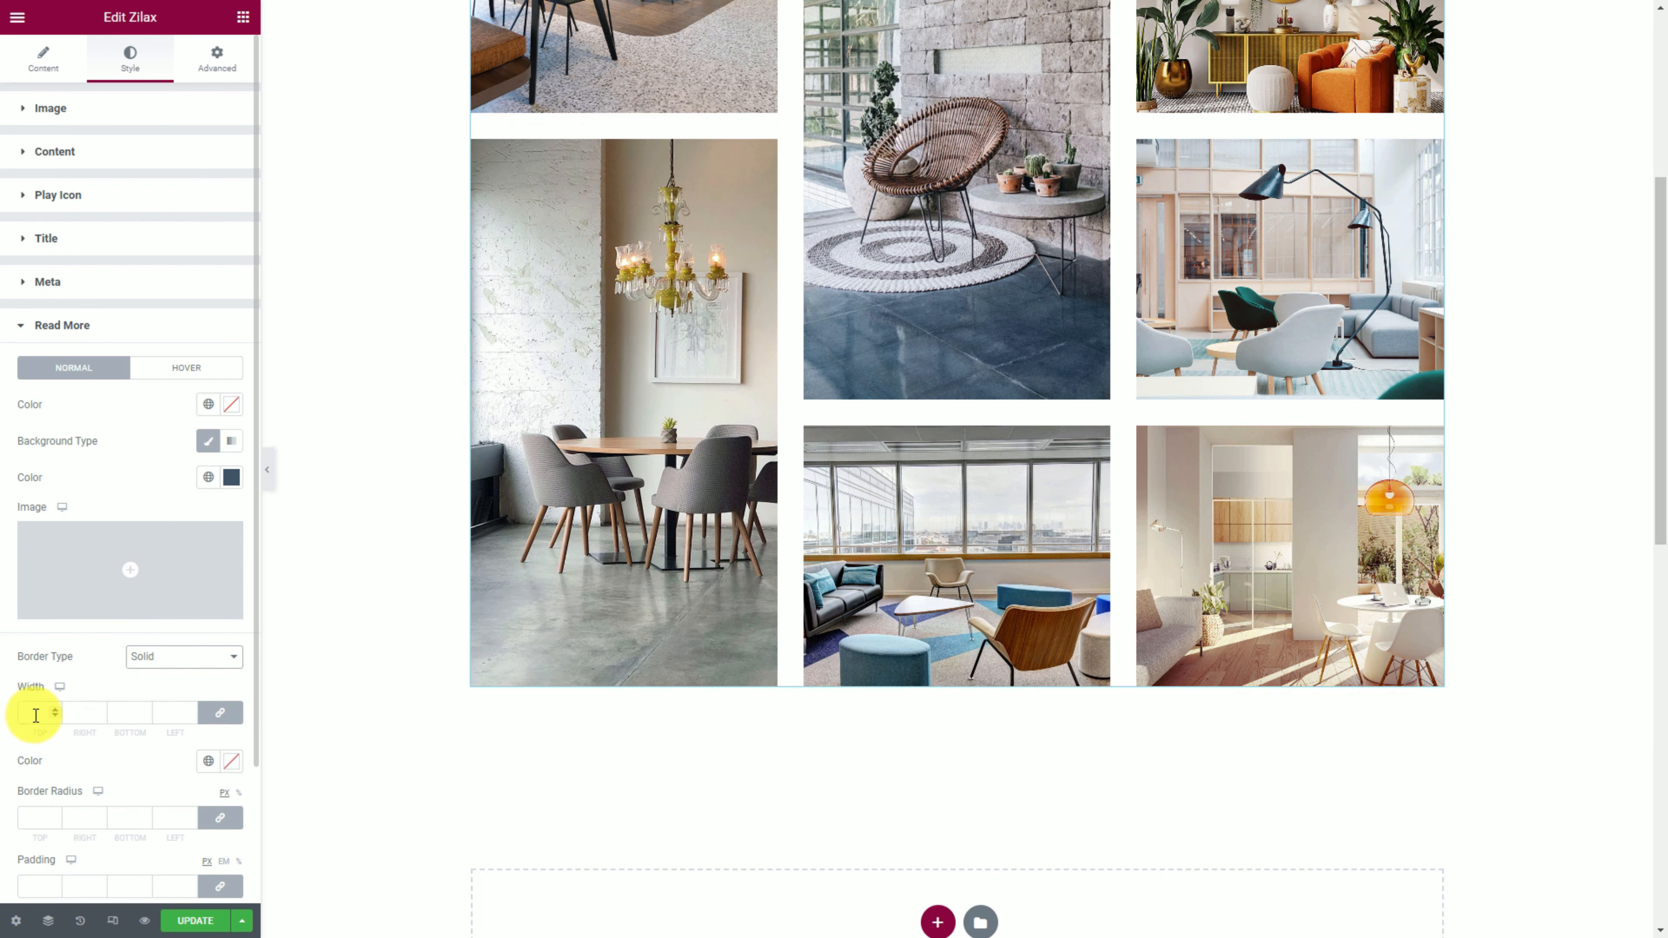
{"action": "left_click", "coordinate": [237, 765]}
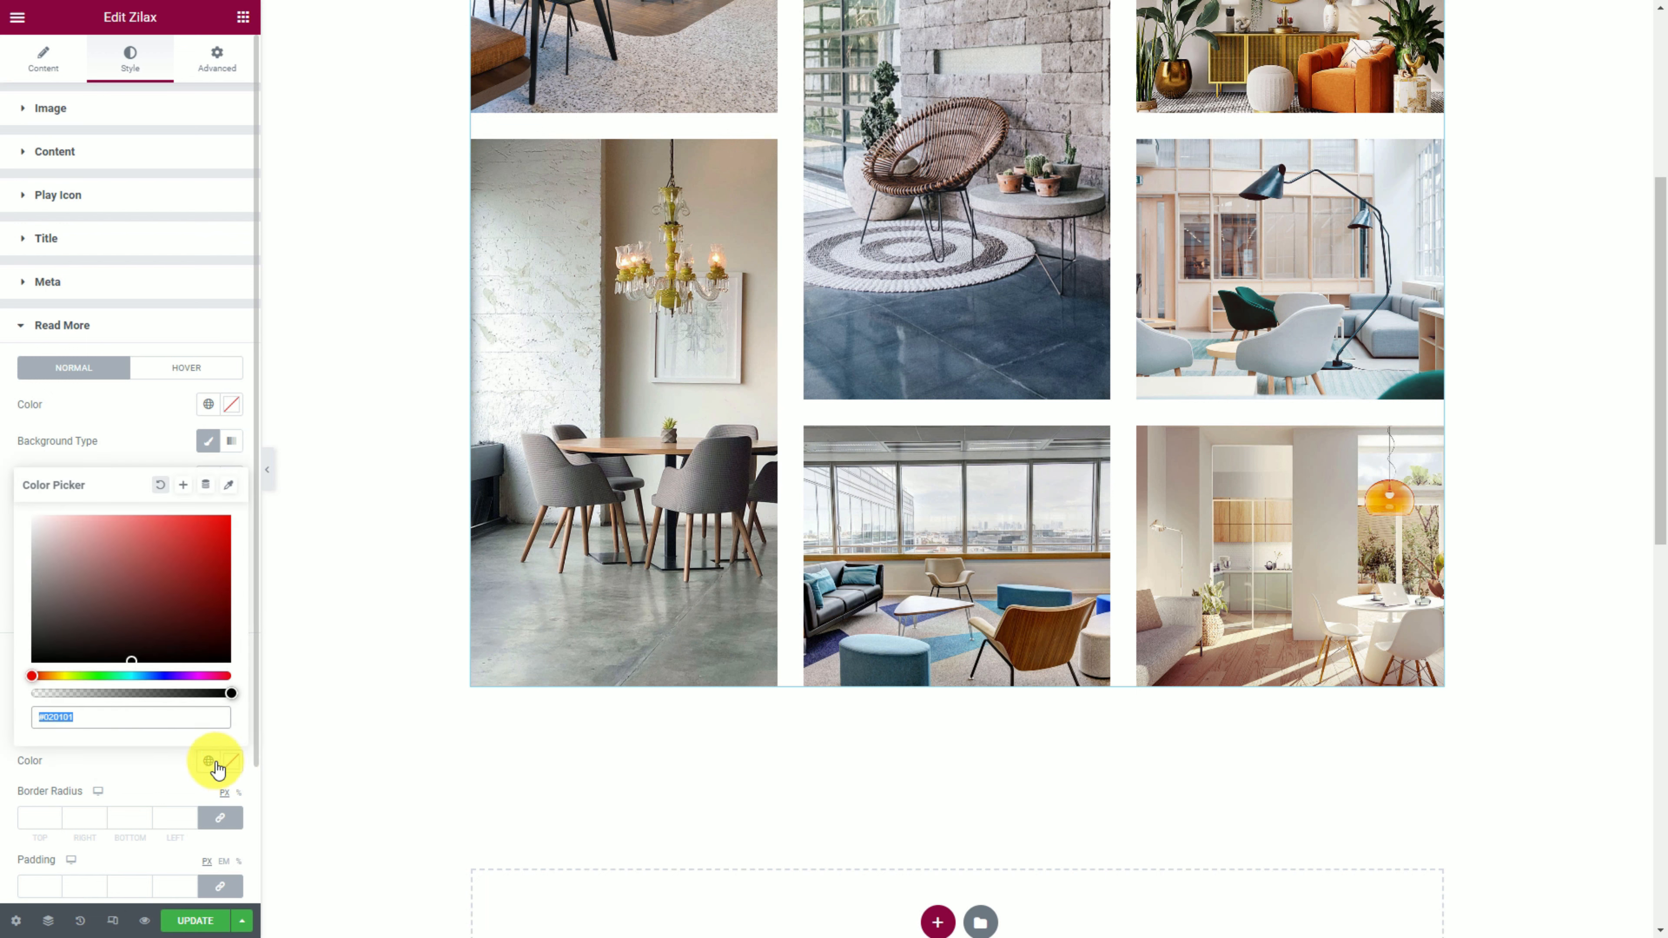
{"action": "left_click", "coordinate": [125, 447]}
{"action": "left_click", "coordinate": [231, 404]}
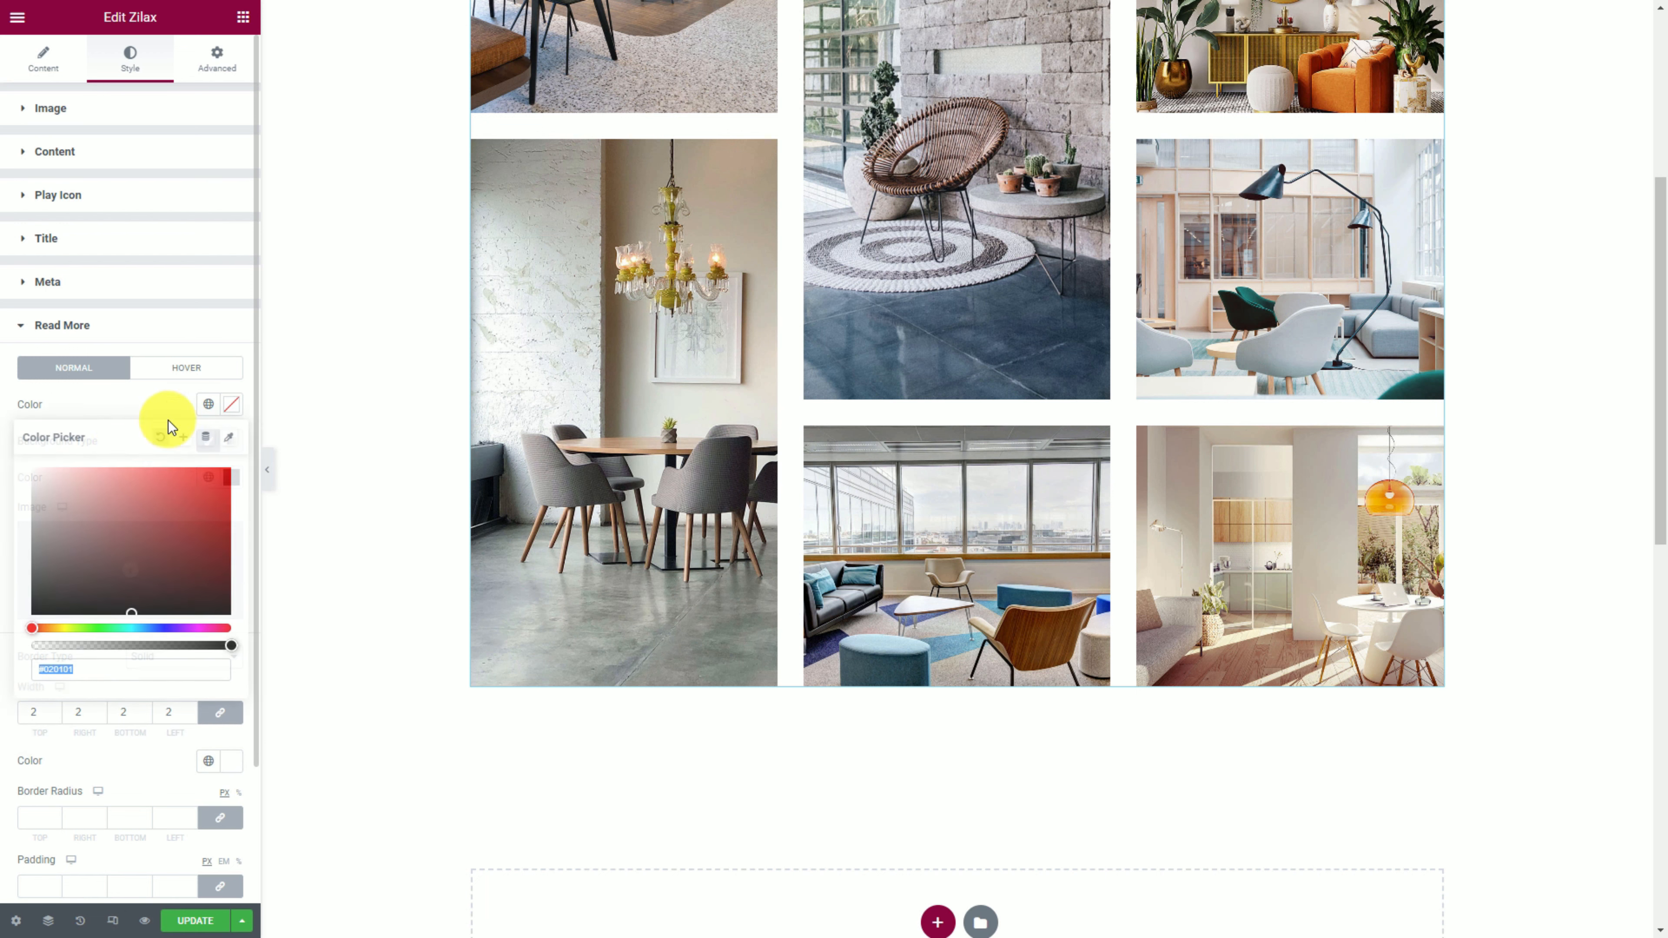
{"action": "left_click", "coordinate": [213, 415]}
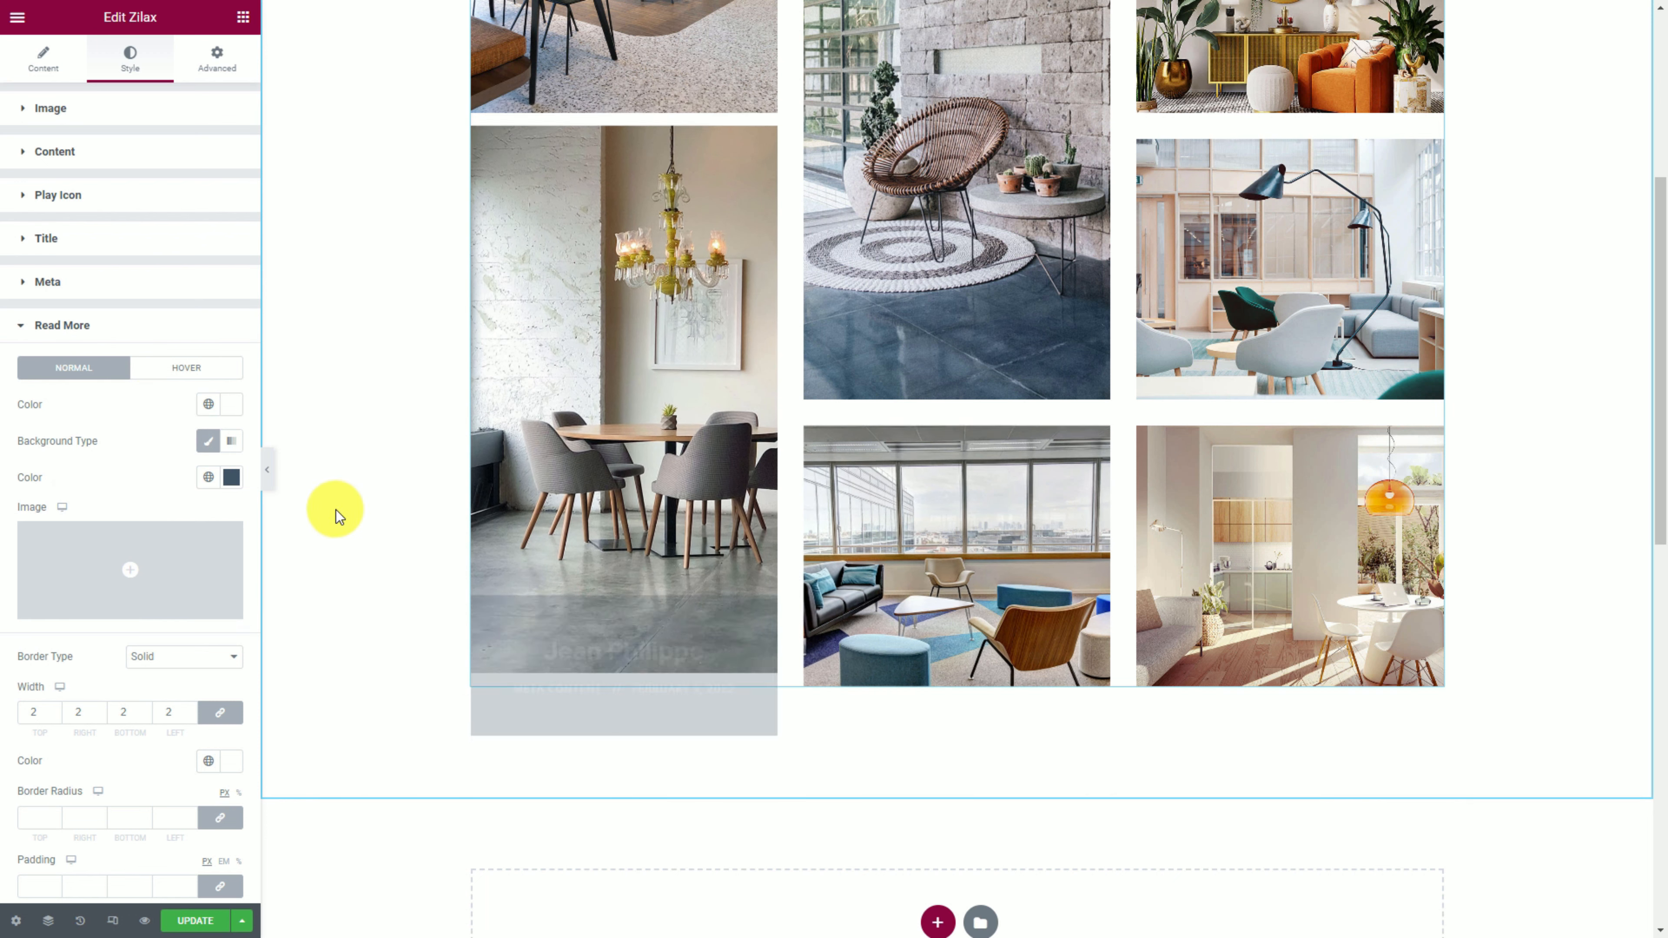
{"action": "scroll", "coordinate": [152, 480], "scroll_direction": "down", "scroll_amount": 3}
Hide the editor panel and scroll the full-width gallery preview with its dark blue overlays.
{"action": "left_click", "coordinate": [266, 474]}
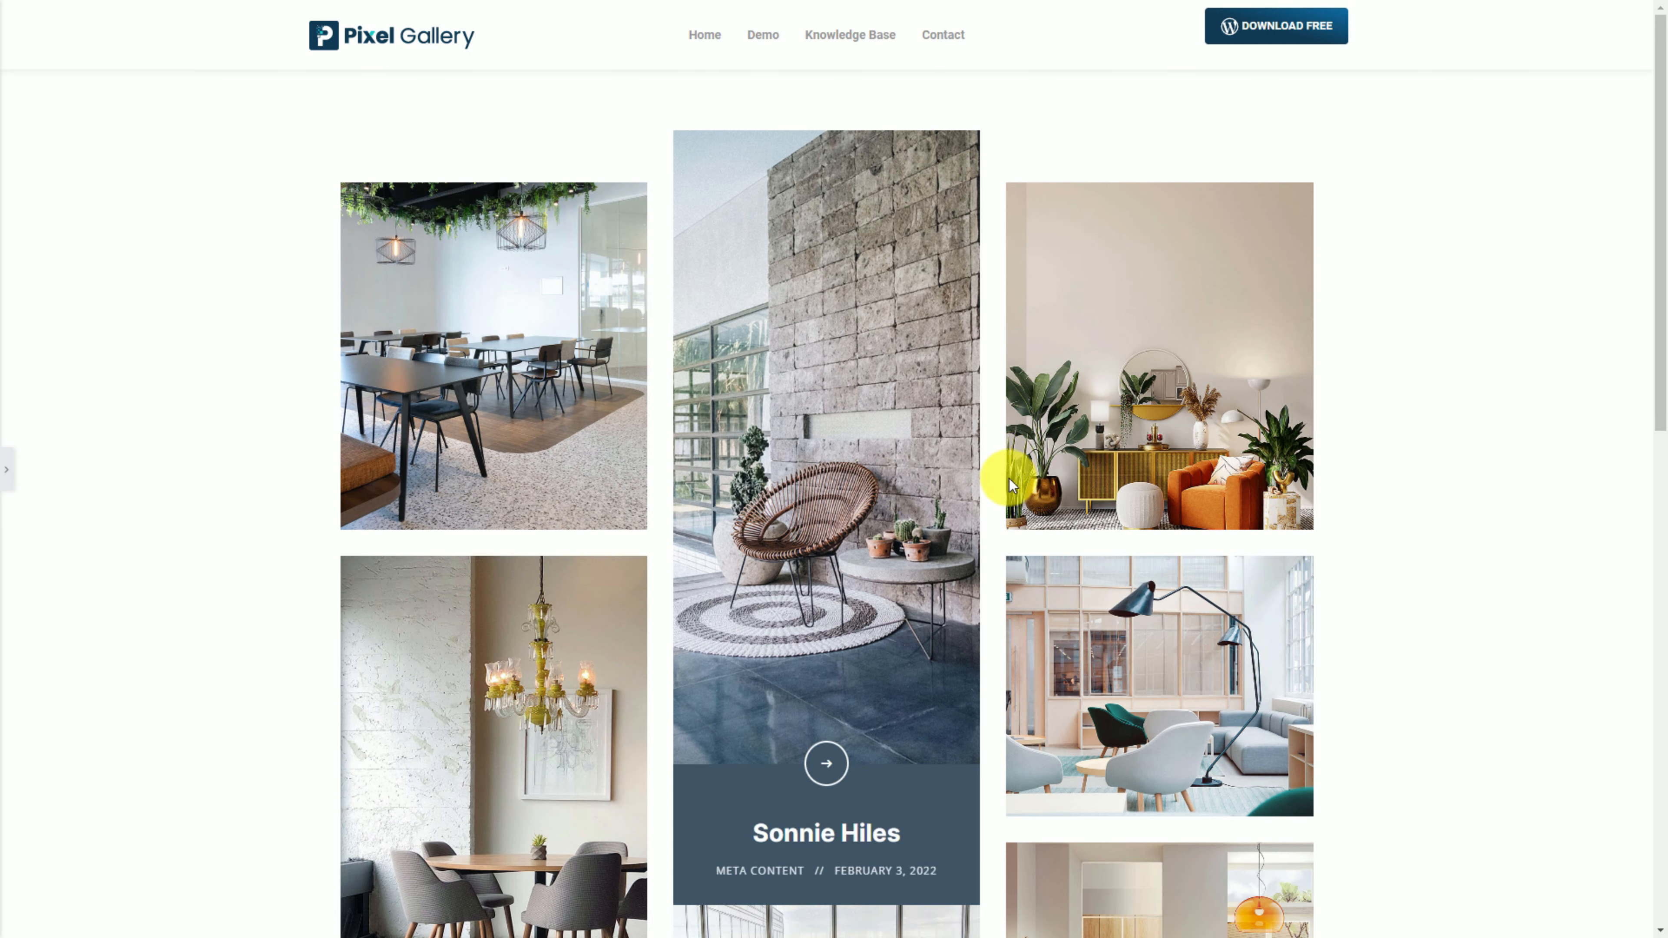
{"action": "scroll", "coordinate": [1221, 466], "scroll_direction": "down", "scroll_amount": 5}
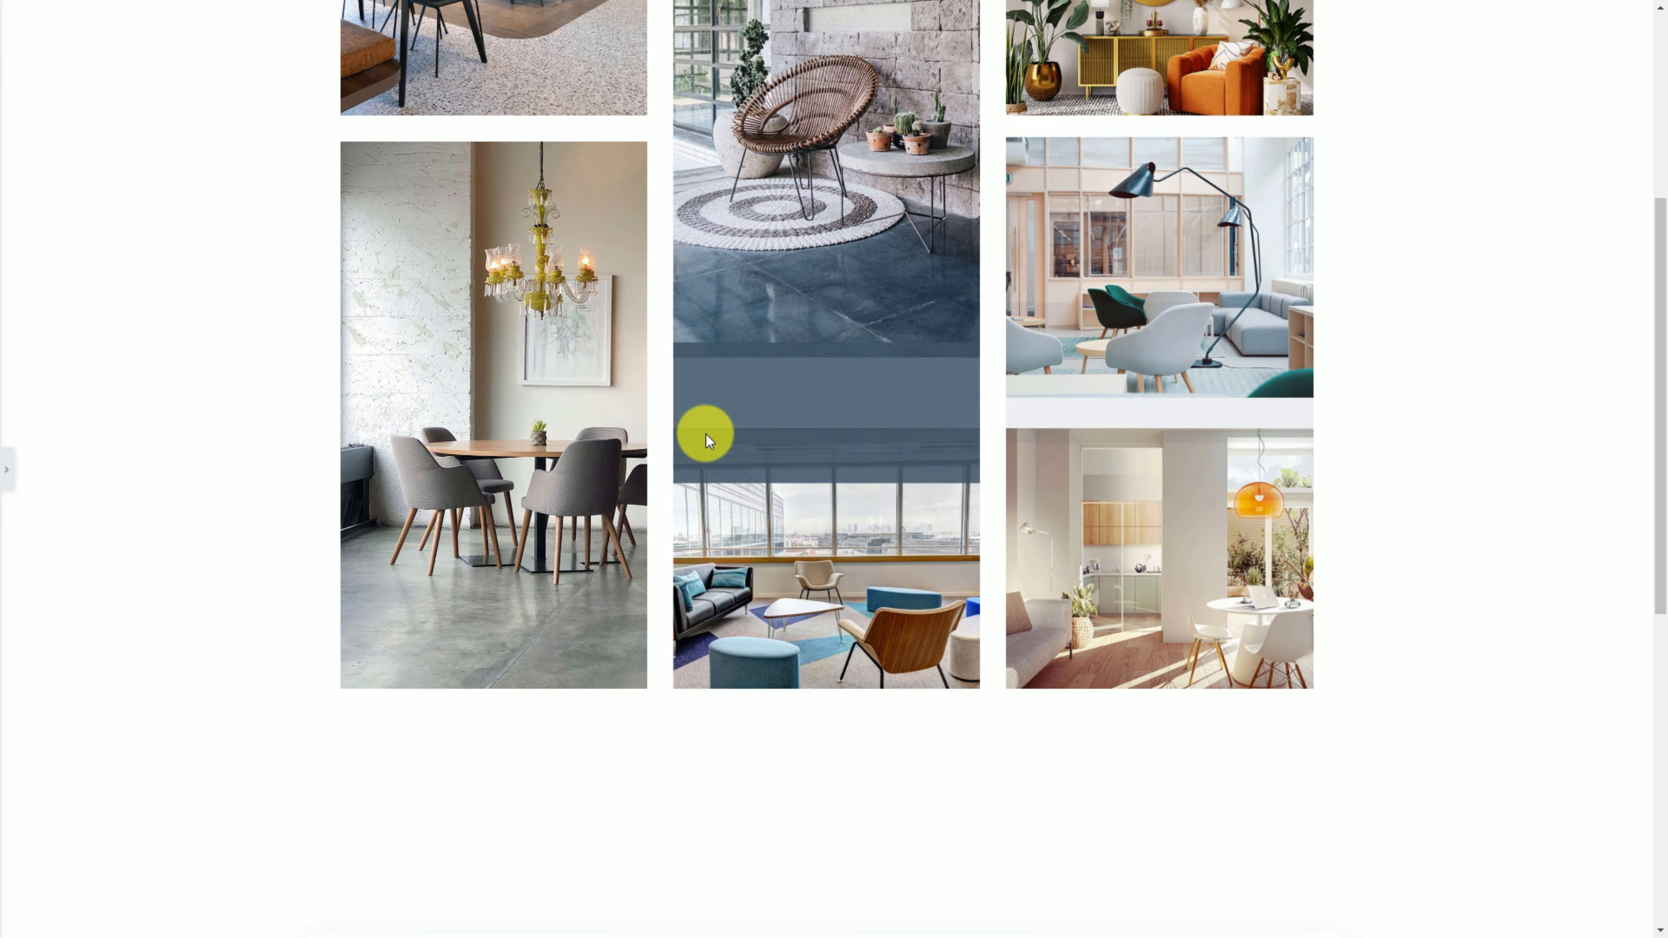